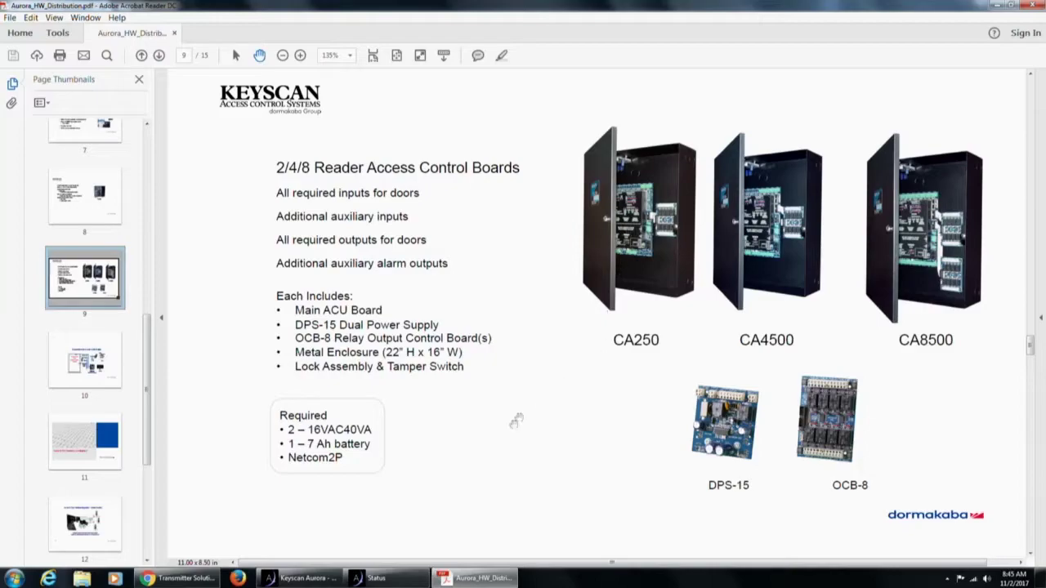
Return from Keyscan Corporate's hardware setup to the Aurora home screen and show the Manage People menu.
{"action": "left_click", "coordinate": [293, 582]}
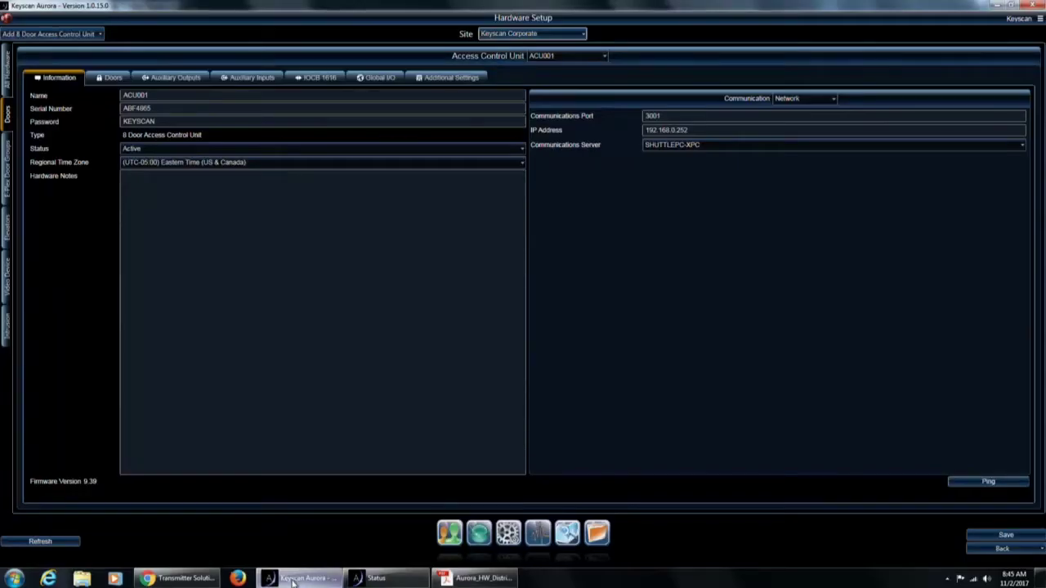
{"action": "left_click", "coordinate": [1041, 549]}
{"action": "left_click", "coordinate": [993, 569]}
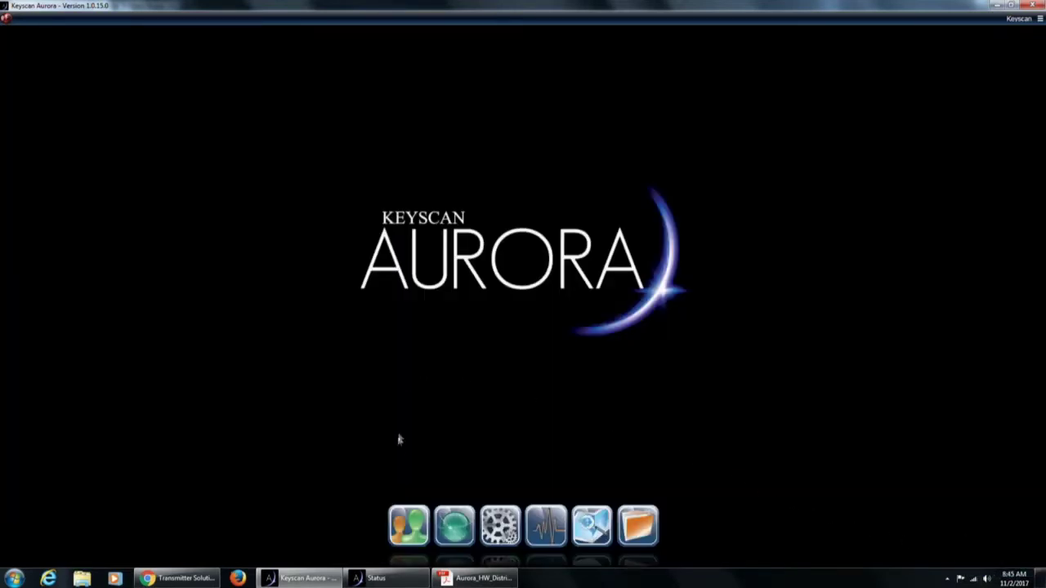
{"action": "left_click", "coordinate": [398, 529]}
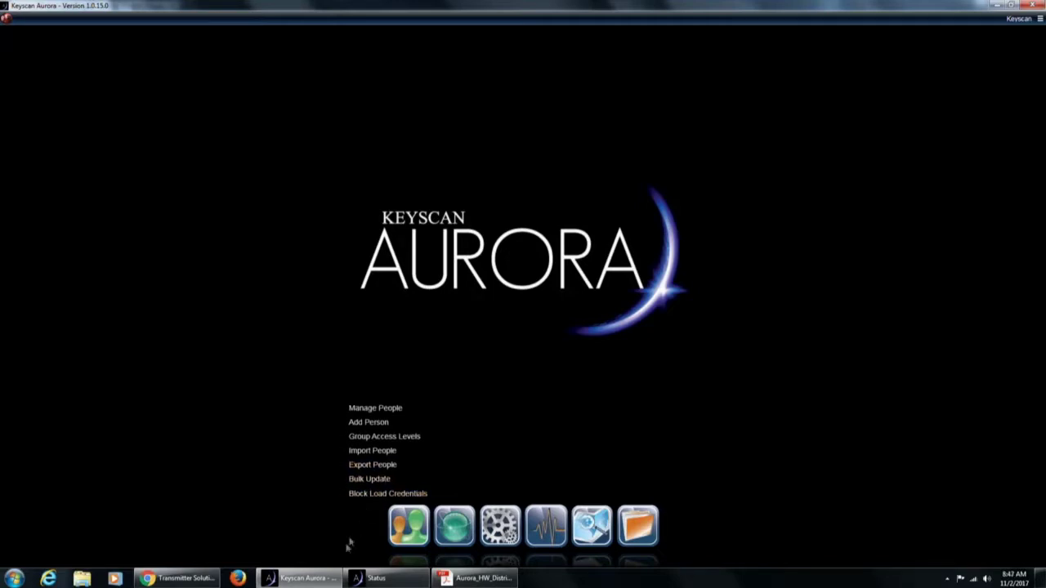
{"action": "left_click", "coordinate": [500, 527]}
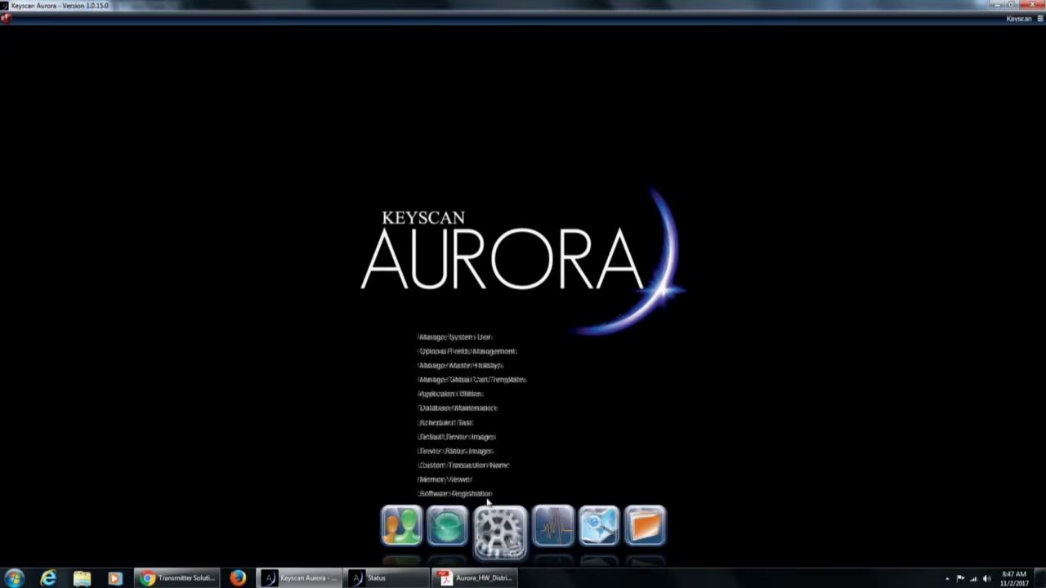
{"action": "left_click", "coordinate": [450, 494]}
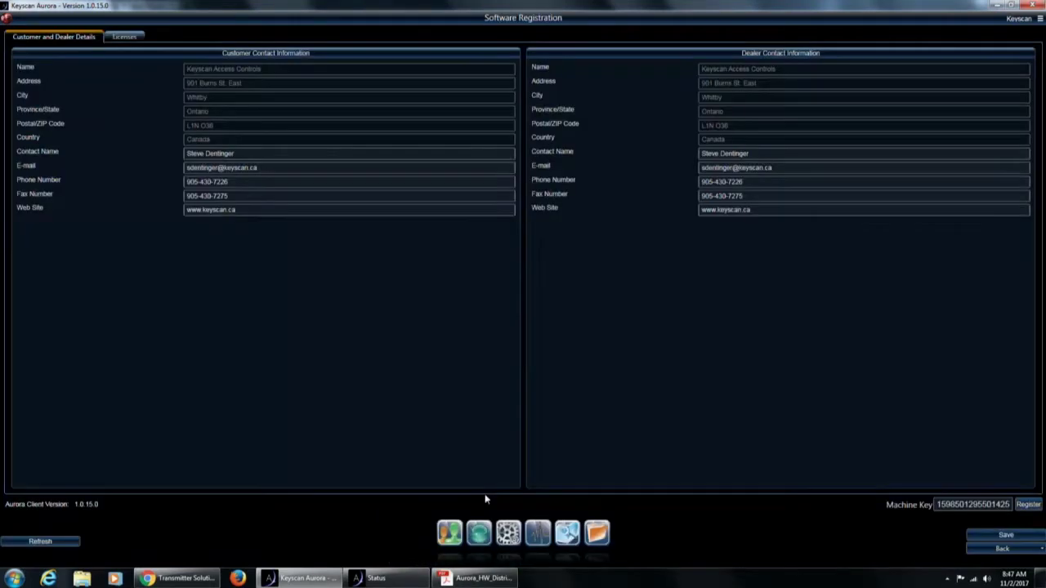
{"action": "left_click", "coordinate": [123, 39]}
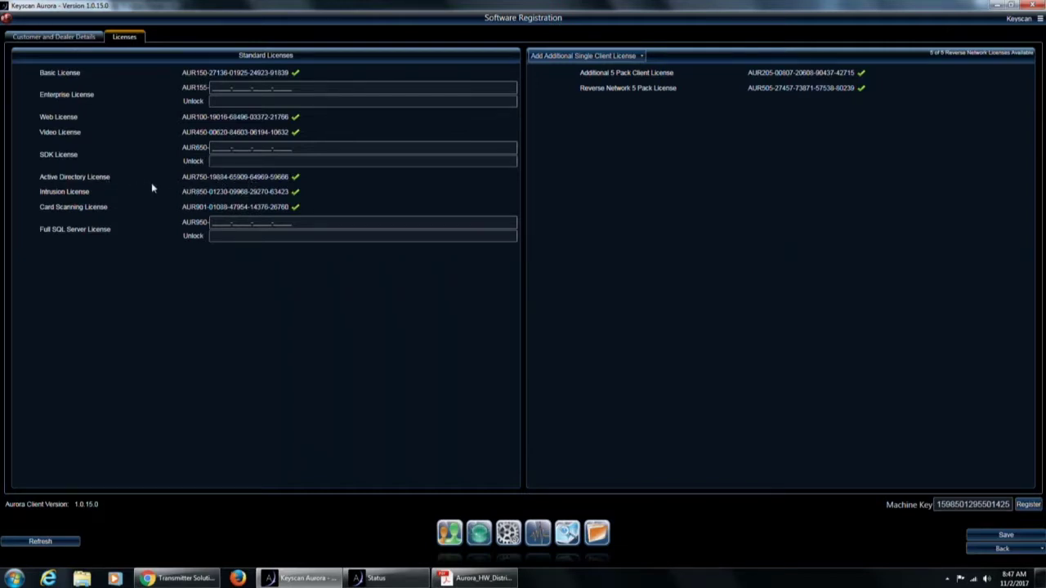
{"action": "left_click", "coordinate": [1004, 549]}
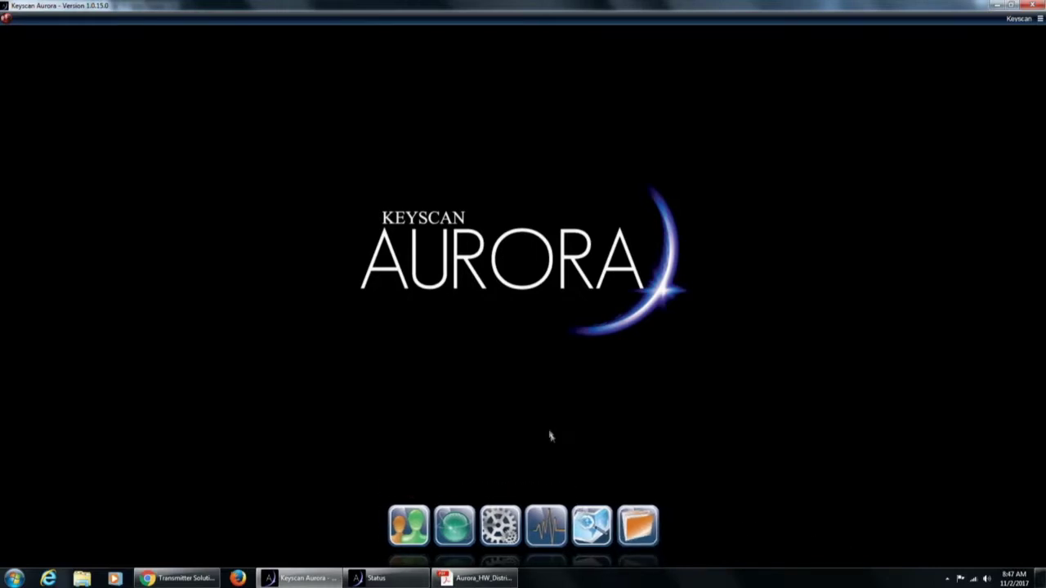
Open Site Information Setup from Site Management and load the Keyscan Corporate site.
{"action": "left_click", "coordinate": [454, 525]}
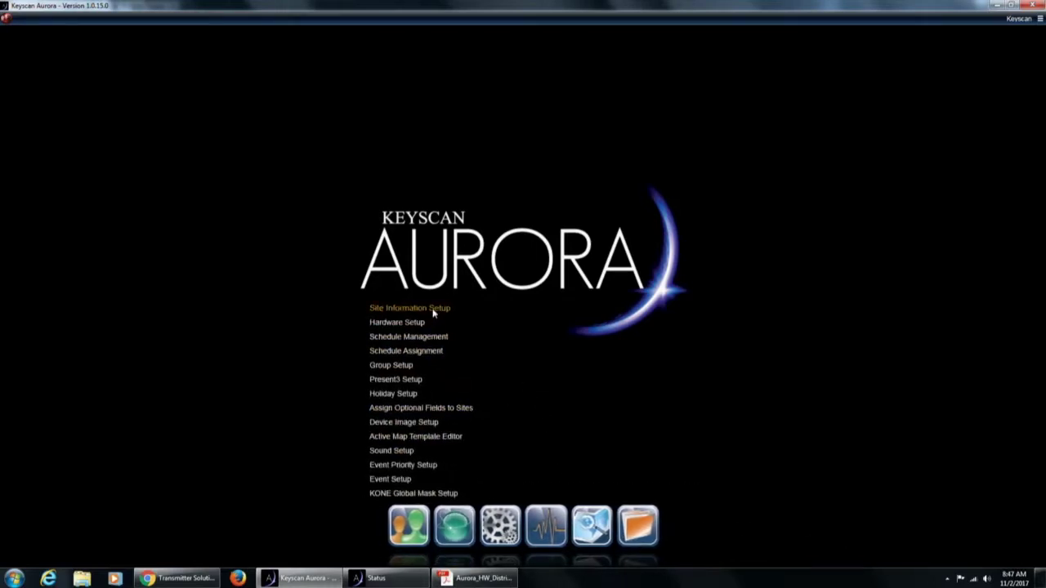
{"action": "left_click", "coordinate": [432, 309]}
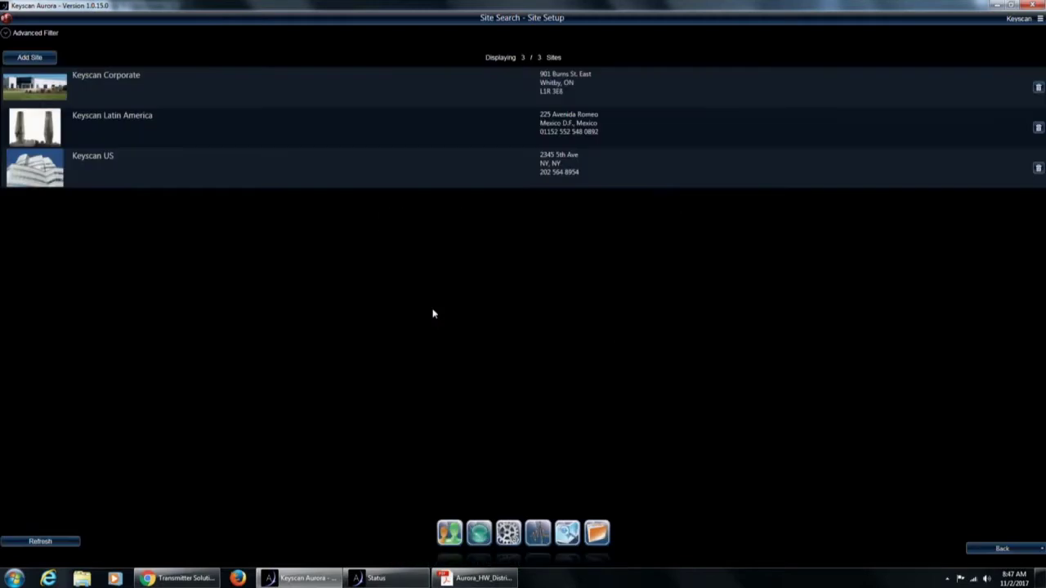
{"action": "double_click", "coordinate": [405, 100]}
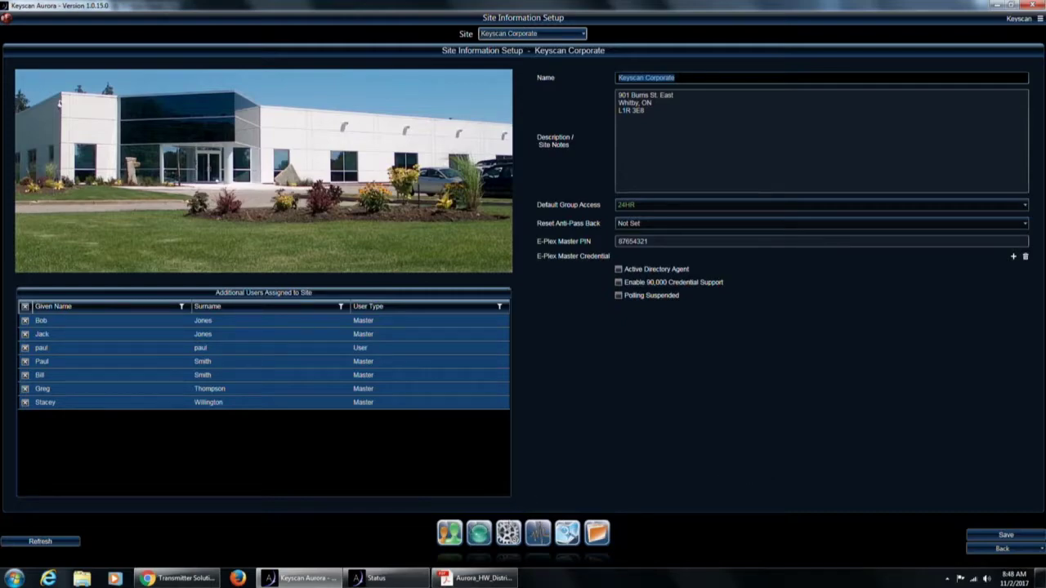
In the Aurora_HW_Distribution PDF, go to page 5, the Aurora Software Architecture slide.
{"action": "left_click", "coordinate": [481, 580]}
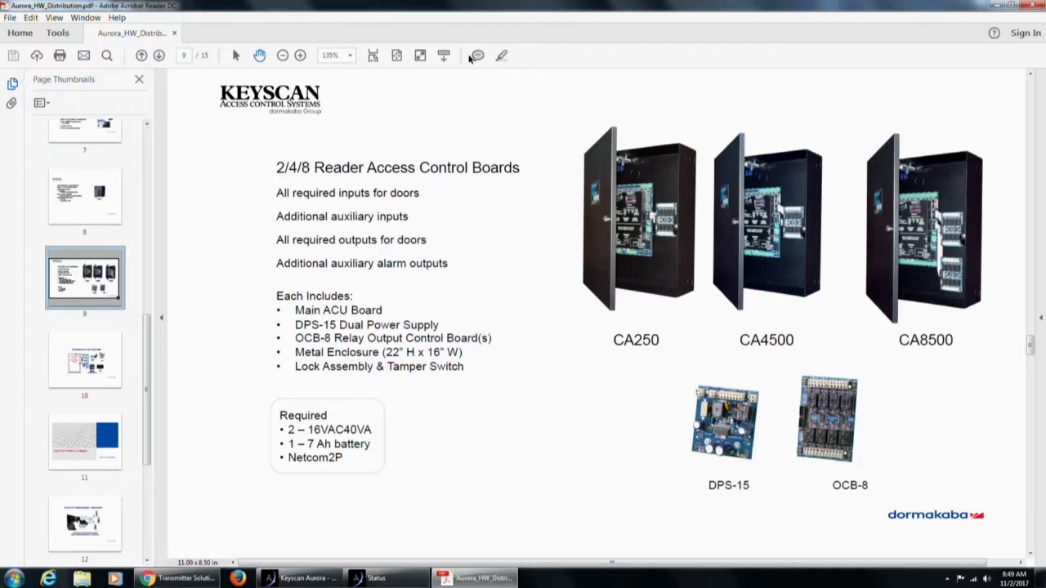
{"action": "left_click", "coordinate": [144, 127]}
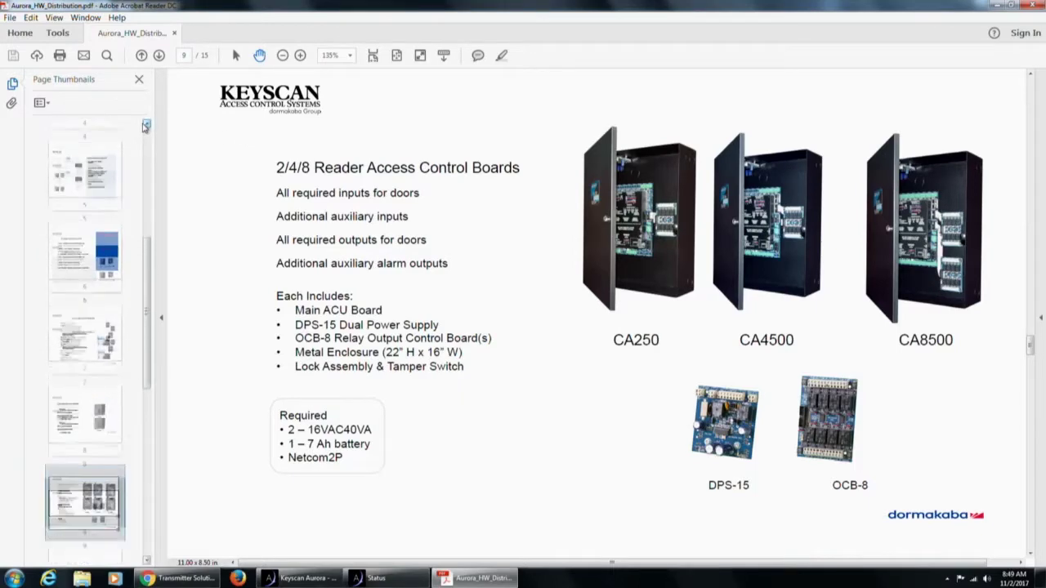
{"action": "left_click", "coordinate": [88, 232]}
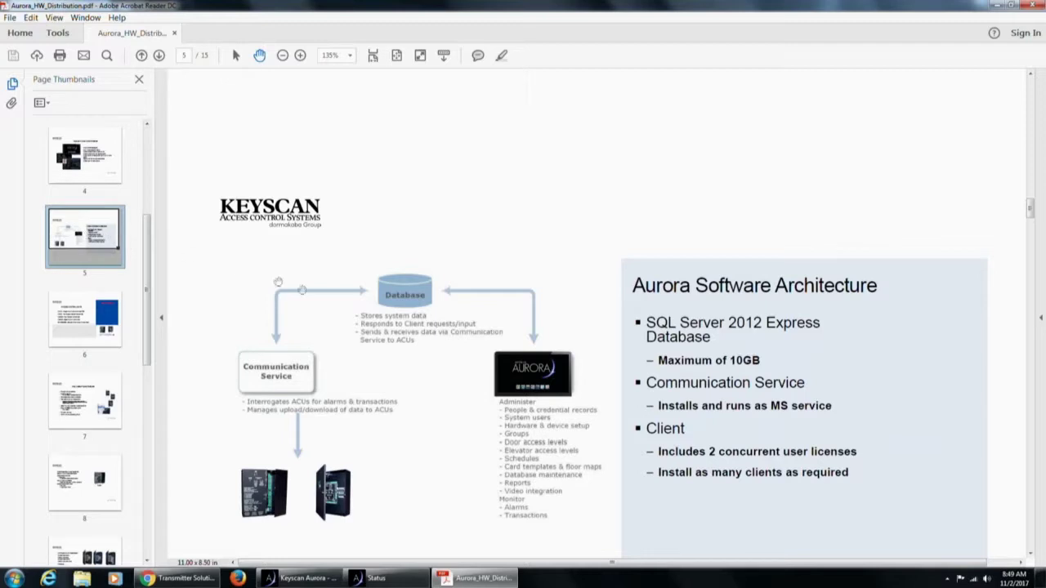
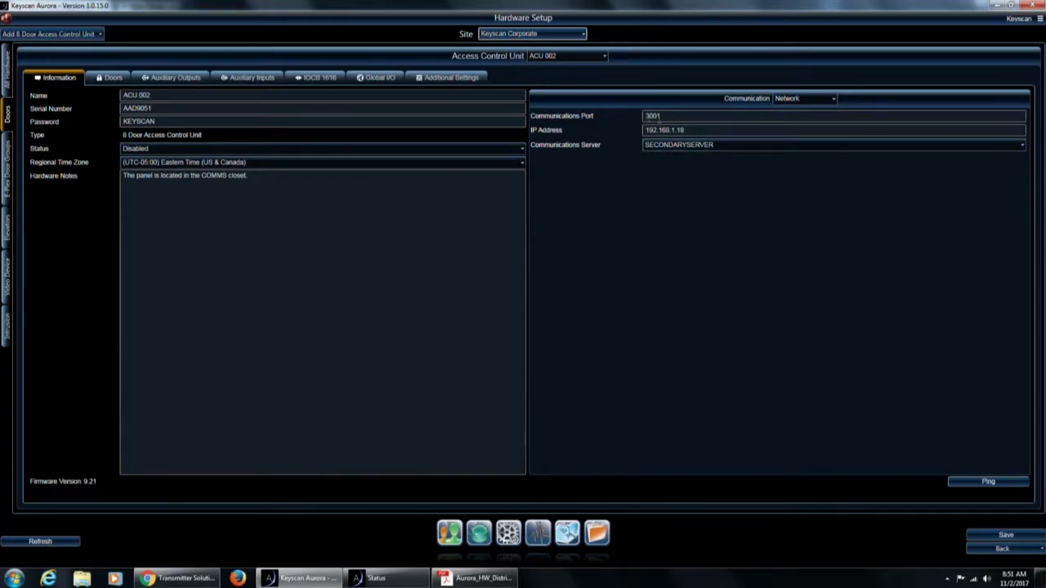
Switch ACU 002 to Reverse Network communication with receiver IP 60.24.51.2.
{"action": "left_click", "coordinate": [832, 98]}
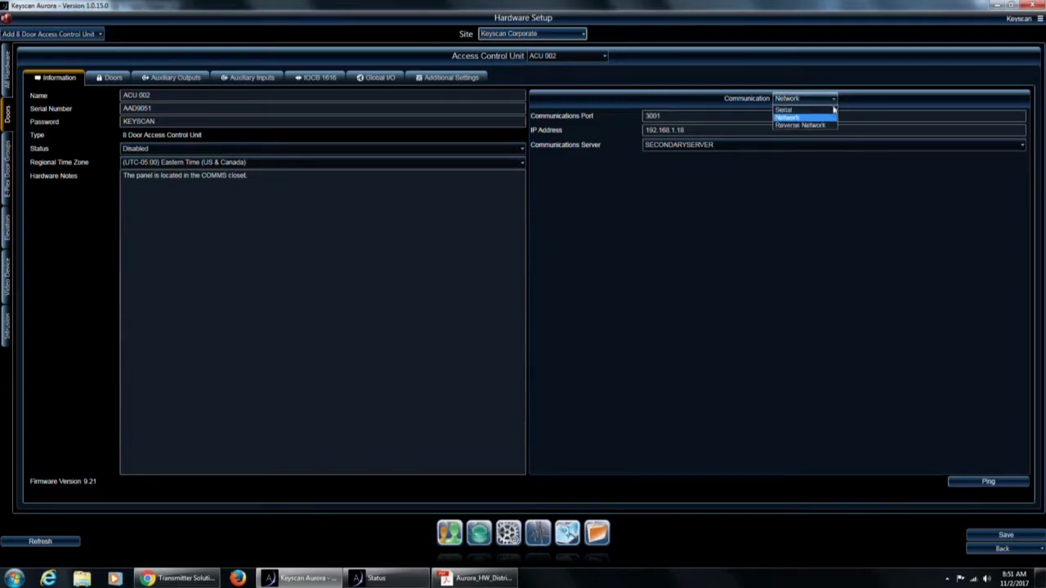
{"action": "left_click", "coordinate": [825, 126]}
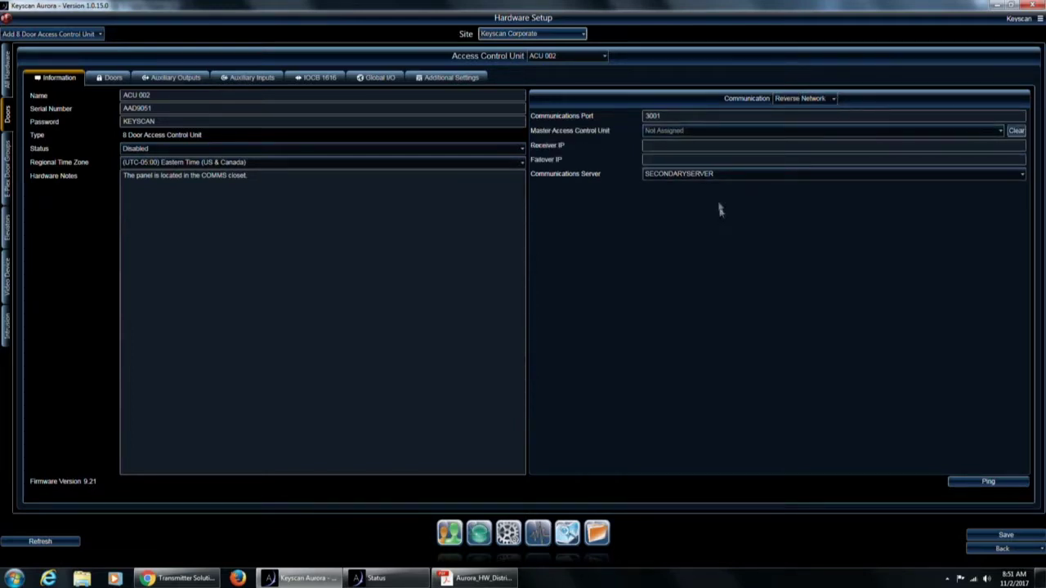
{"action": "left_click", "coordinate": [699, 150]}
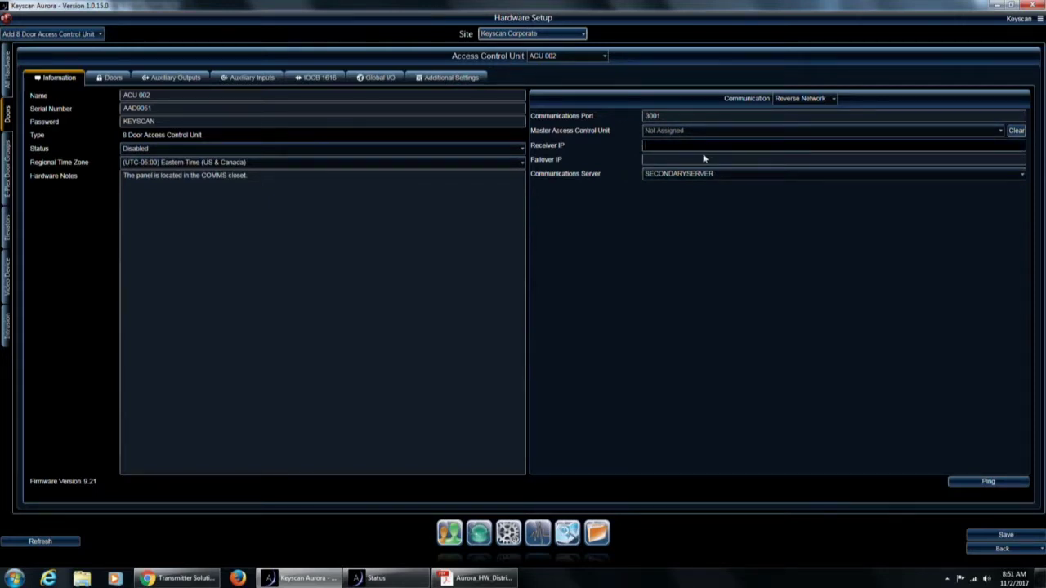
{"action": "type", "text": "60.24.51.2"}
{"action": "left_click", "coordinate": [1016, 538]}
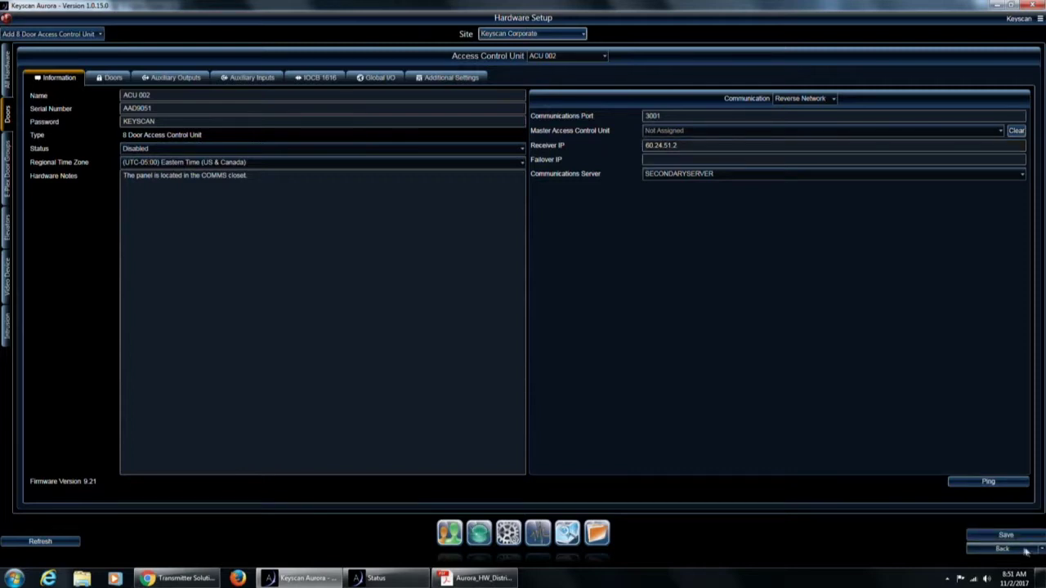
Return to the Aurora home screen, declining to save the ACU 002 changes.
{"action": "left_click", "coordinate": [1040, 550]}
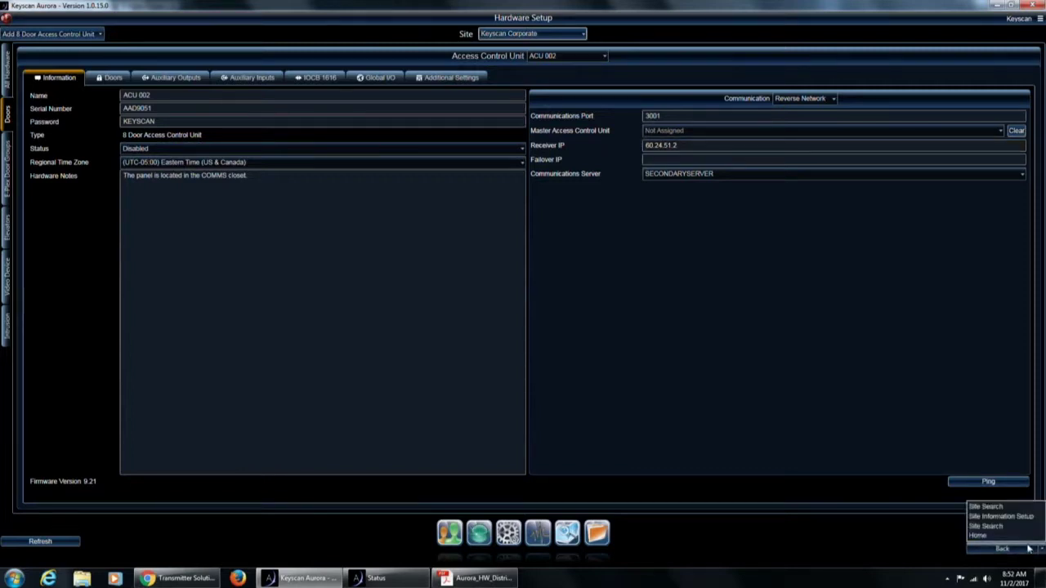
{"action": "left_click", "coordinate": [1017, 537]}
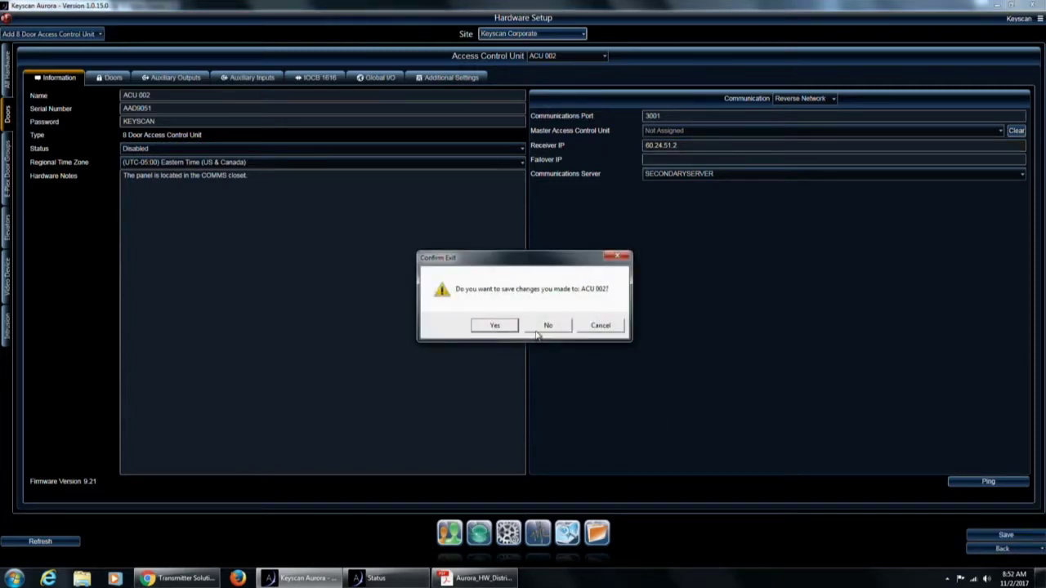
{"action": "left_click", "coordinate": [539, 327]}
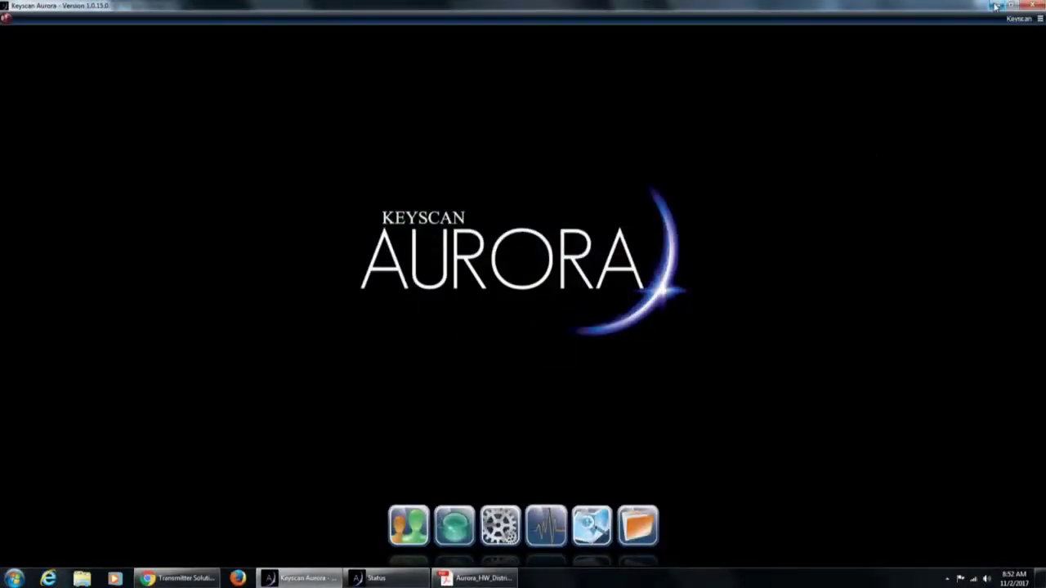
View the bottom of page 12 of the distribution PDF, then reopen Aurora's site management.
{"action": "left_click", "coordinate": [997, 5]}
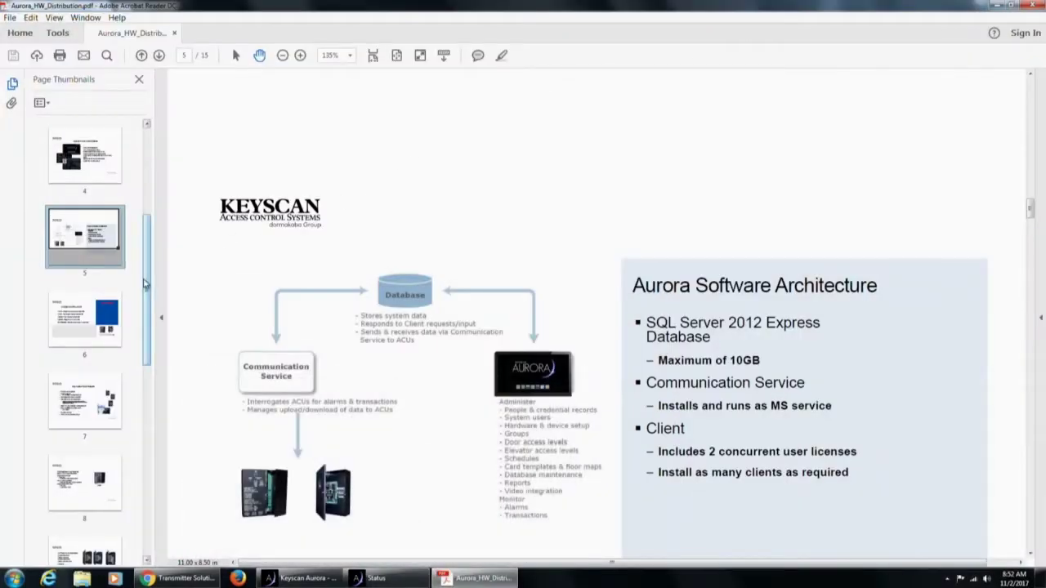
{"action": "left_click_drag", "start_coordinate": [145, 286], "coordinate": [150, 411]}
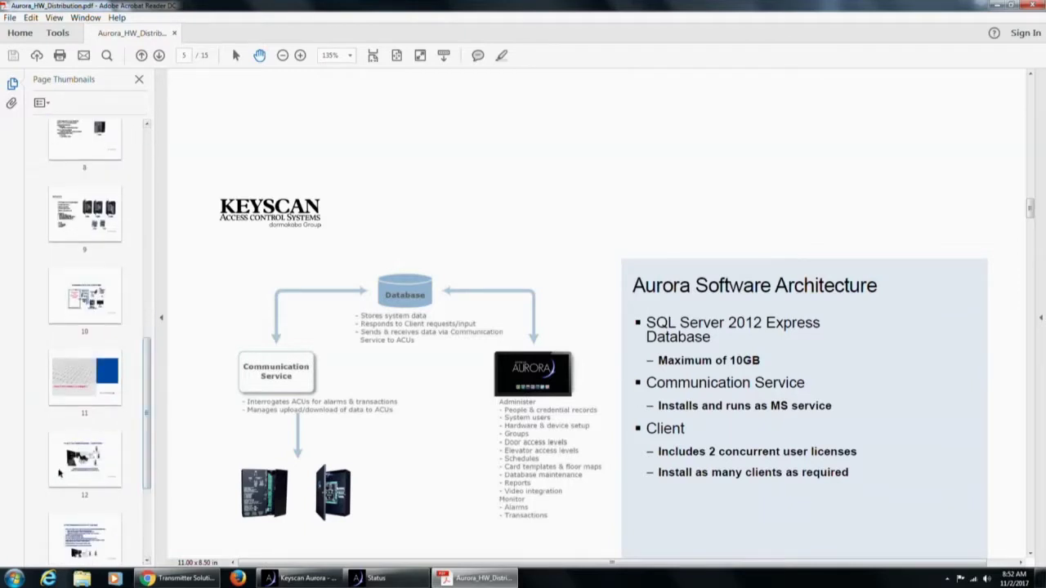
{"action": "left_click", "coordinate": [78, 460]}
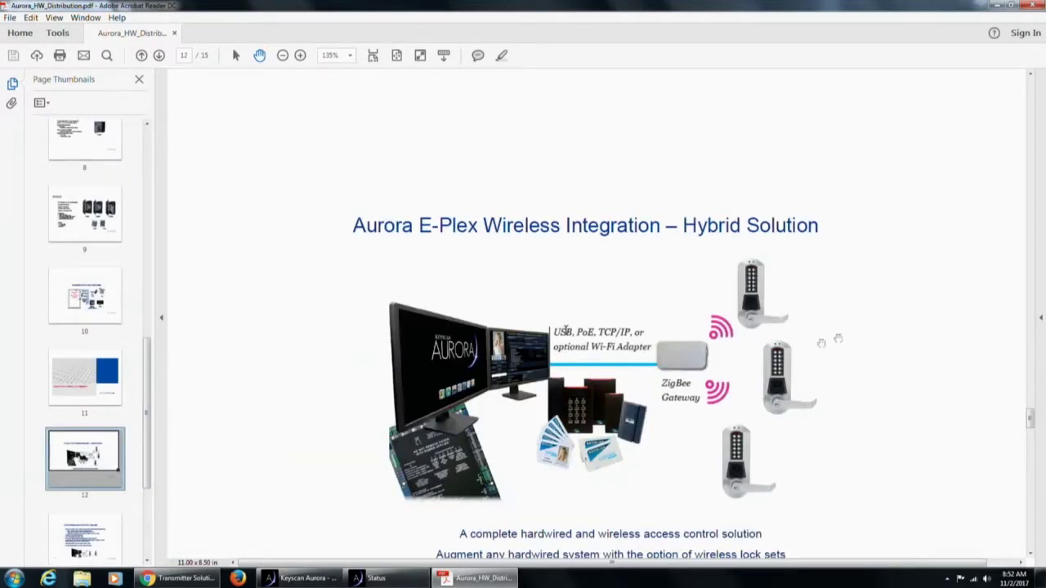
{"action": "left_click", "coordinate": [1031, 554]}
{"action": "scroll", "coordinate": [1031, 554], "scroll_direction": "down", "scroll_amount": 3}
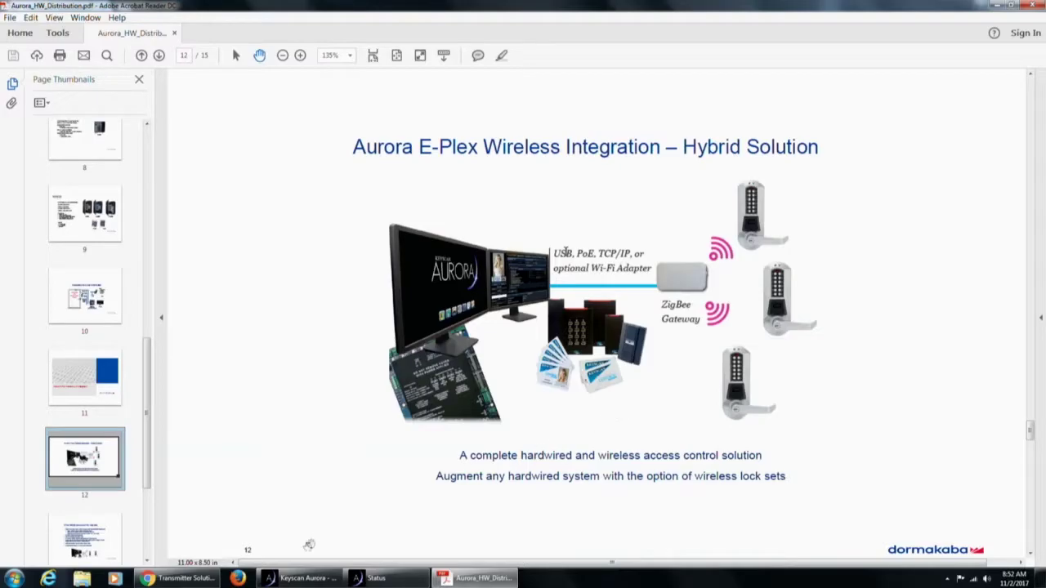
{"action": "left_click", "coordinate": [304, 499]}
{"action": "left_click", "coordinate": [454, 525]}
Add an Allegion NDE Wireless Control unit to Keyscan Corporate's hardware setup and confirm installation.
{"action": "left_click", "coordinate": [408, 321]}
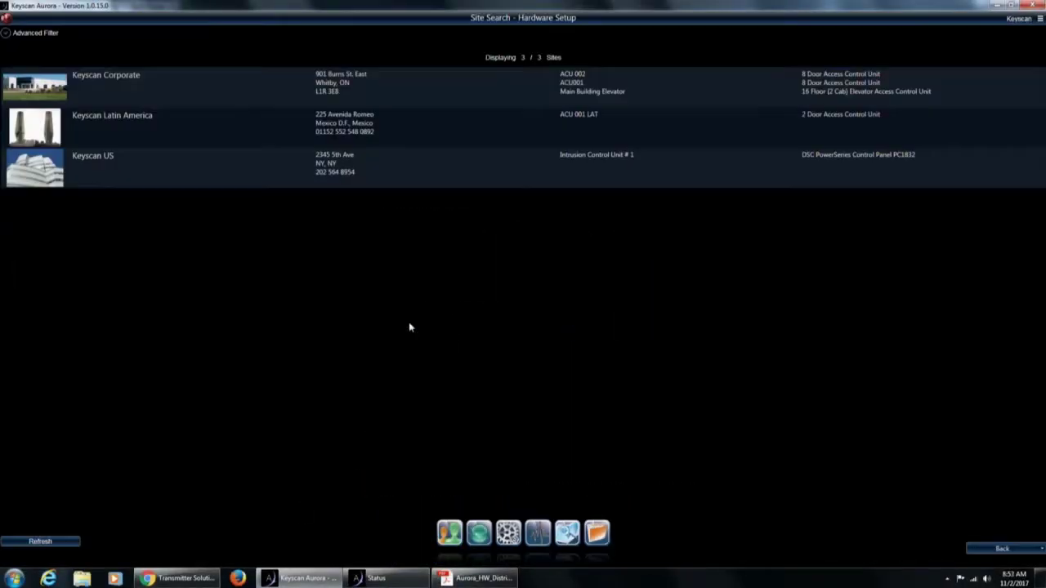
{"action": "left_click", "coordinate": [97, 84]}
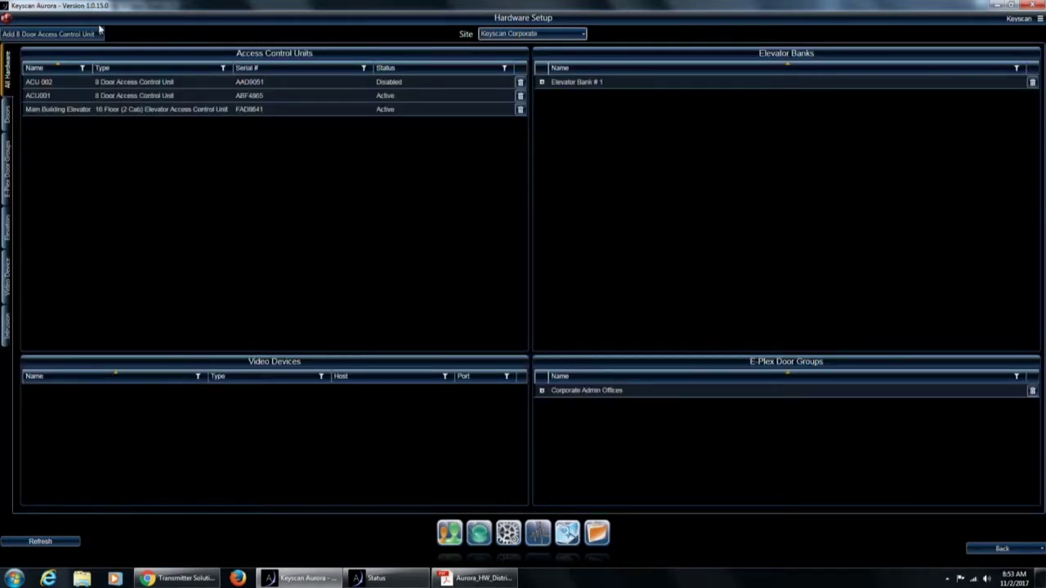
{"action": "left_click", "coordinate": [99, 34]}
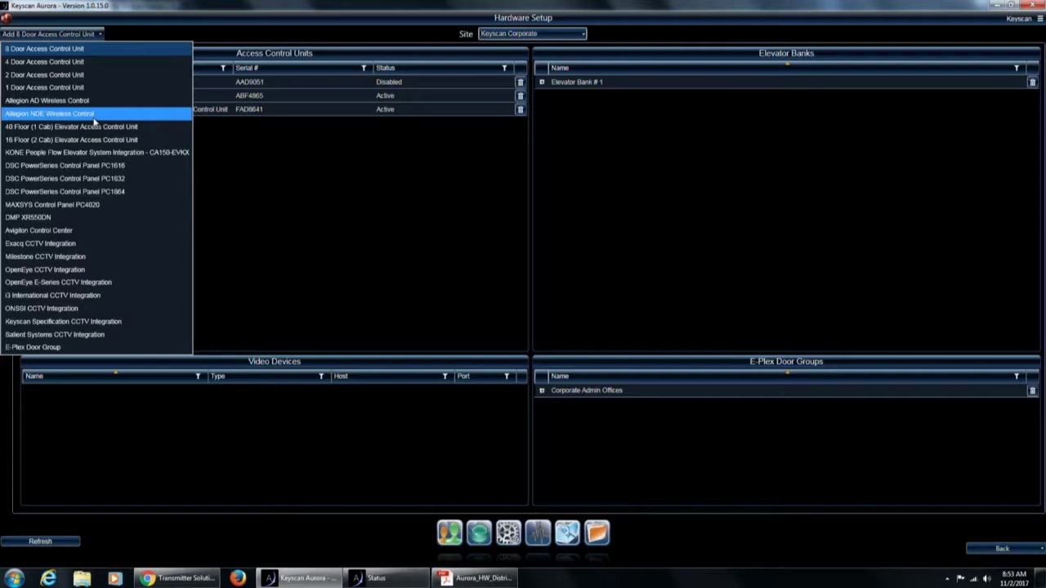
{"action": "left_click", "coordinate": [94, 117]}
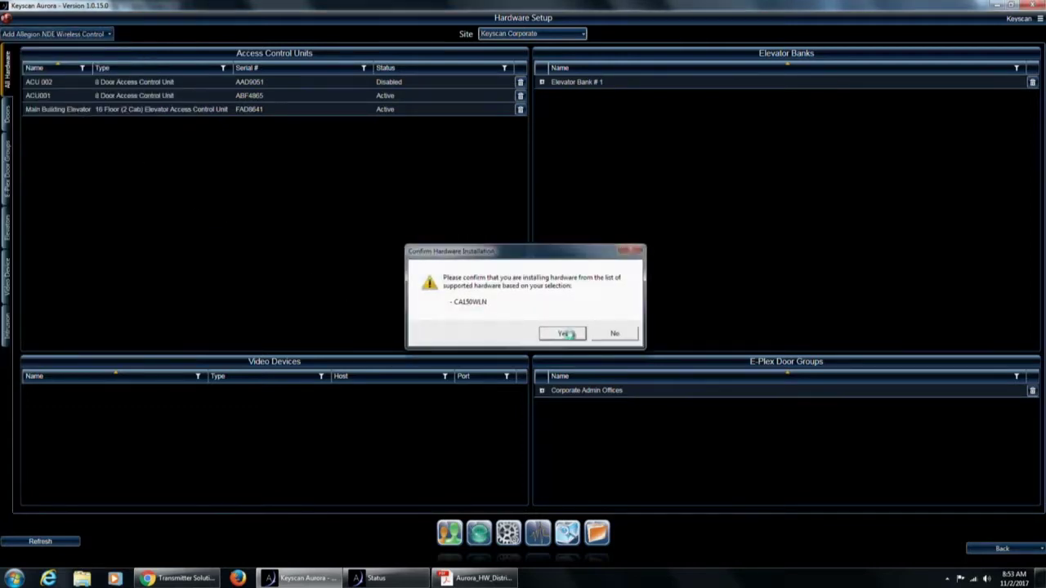
{"action": "left_click", "coordinate": [564, 334]}
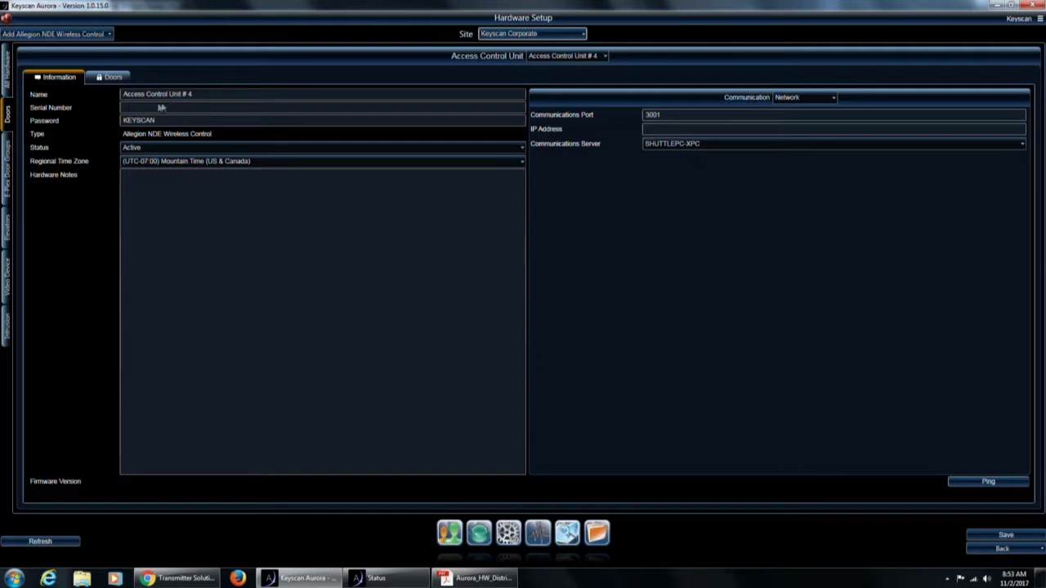
Show the Doors tab of Access Control Unit # 4, listing Doors 01–08.
{"action": "left_click", "coordinate": [115, 77]}
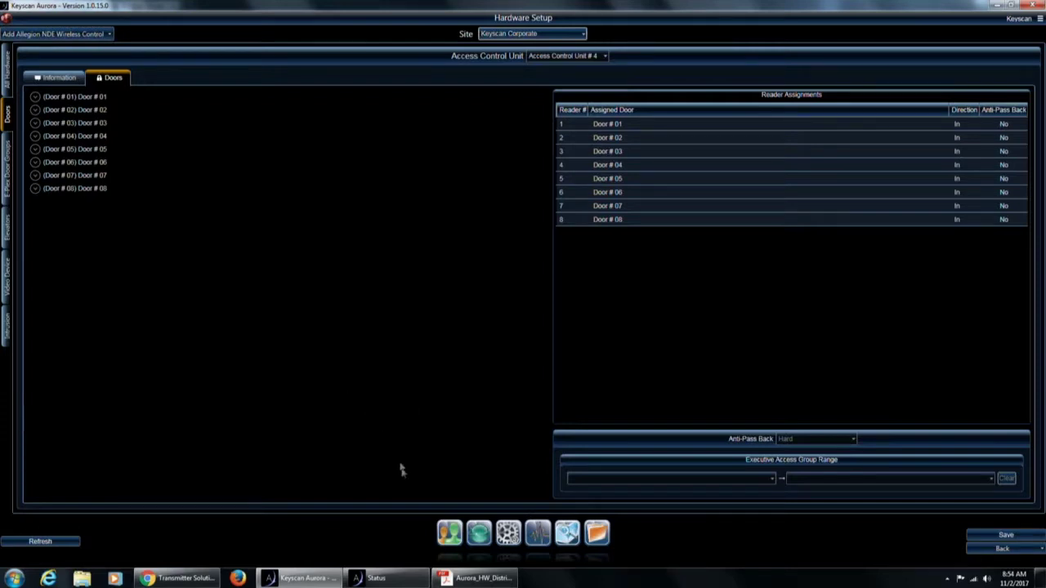
Check page 8 of the distribution PDF on the CA150, then return to Aurora.
{"action": "left_click", "coordinate": [478, 577]}
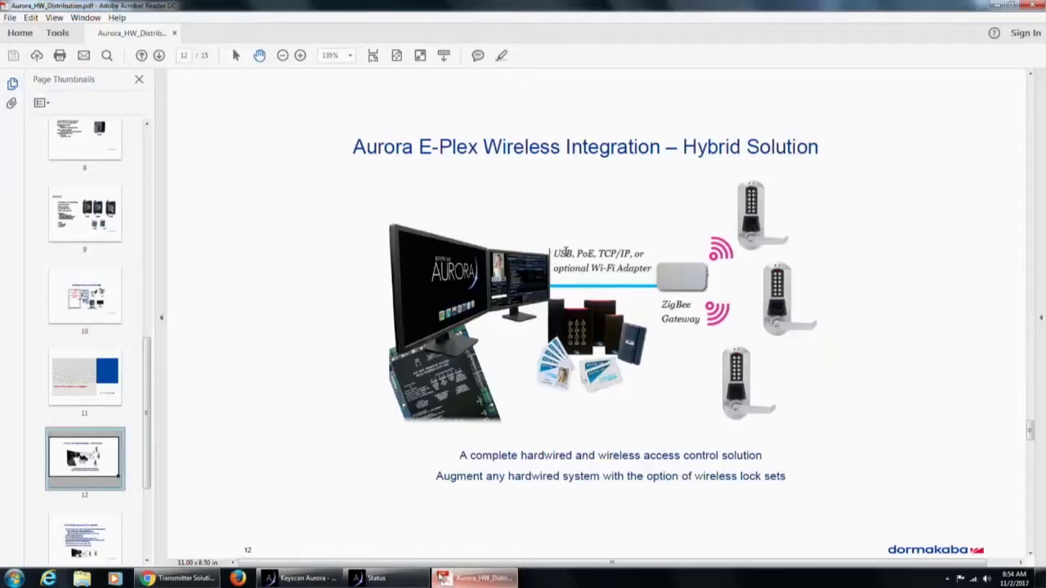
{"action": "left_click", "coordinate": [93, 138]}
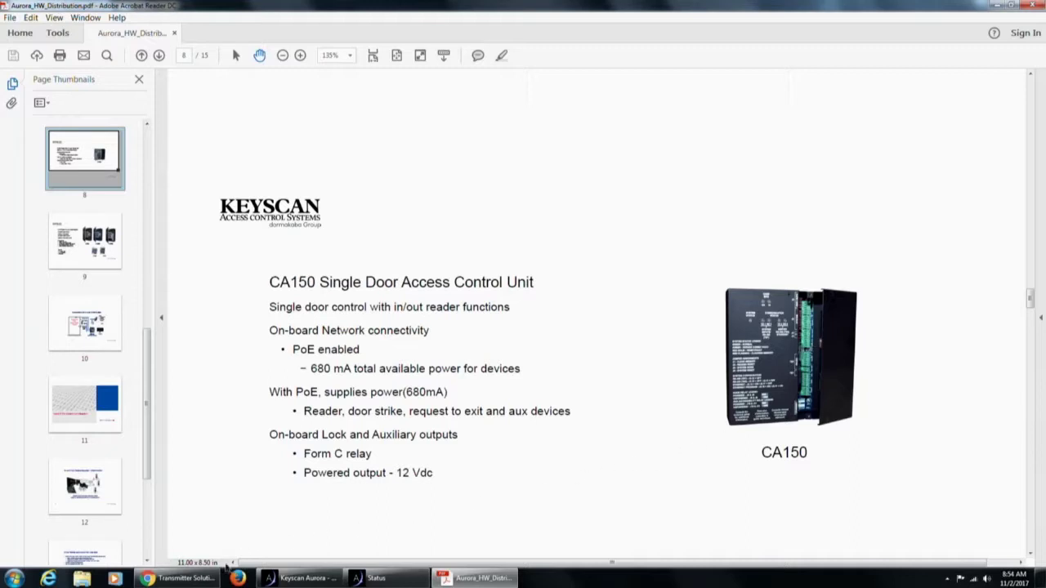
{"action": "left_click", "coordinate": [304, 579]}
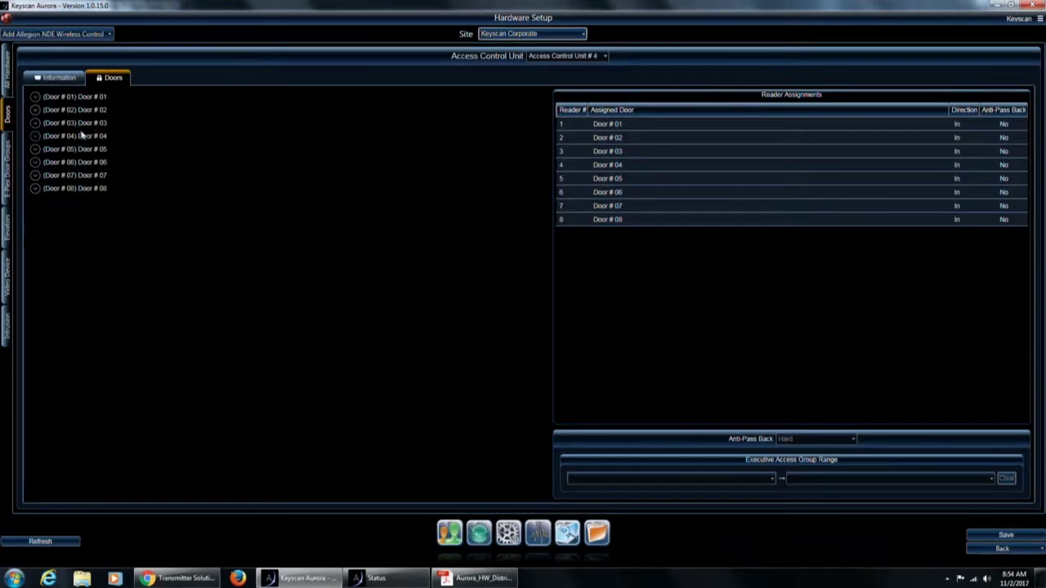
Expand Door # 01's setup details, then bring back the CA150 page in the PDF.
{"action": "left_click", "coordinate": [34, 97]}
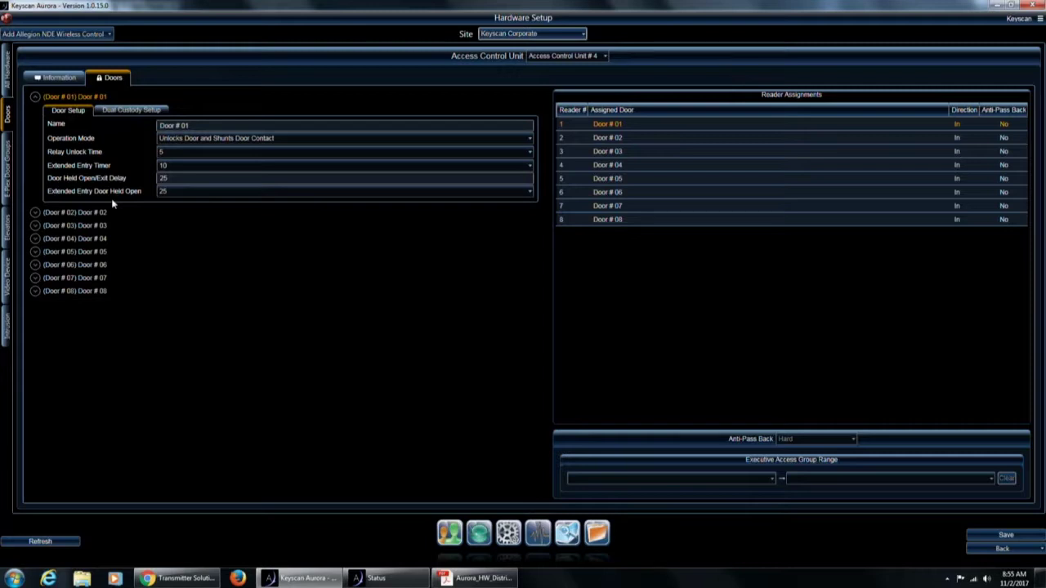
{"action": "left_click", "coordinate": [475, 578]}
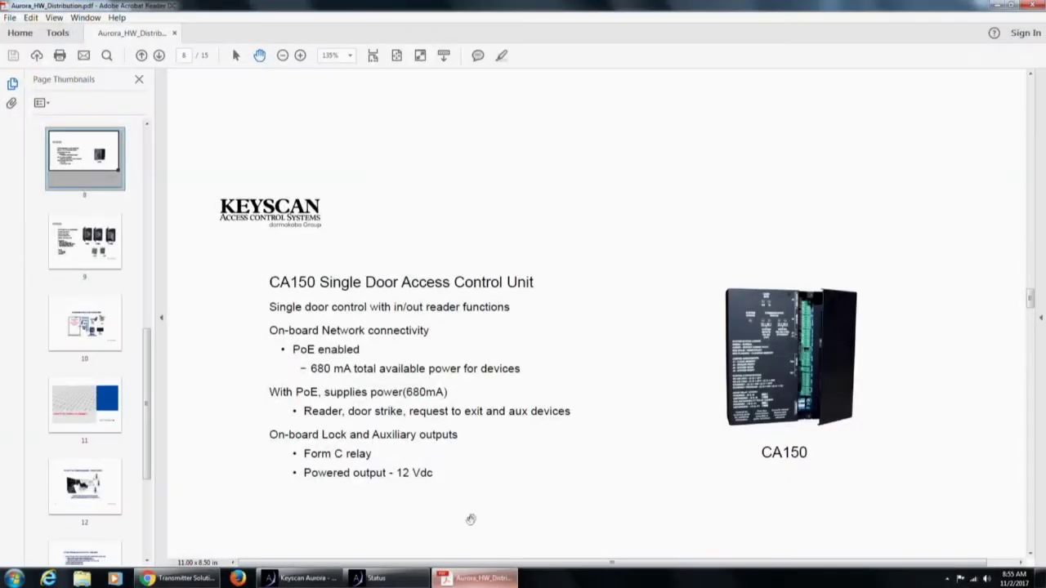
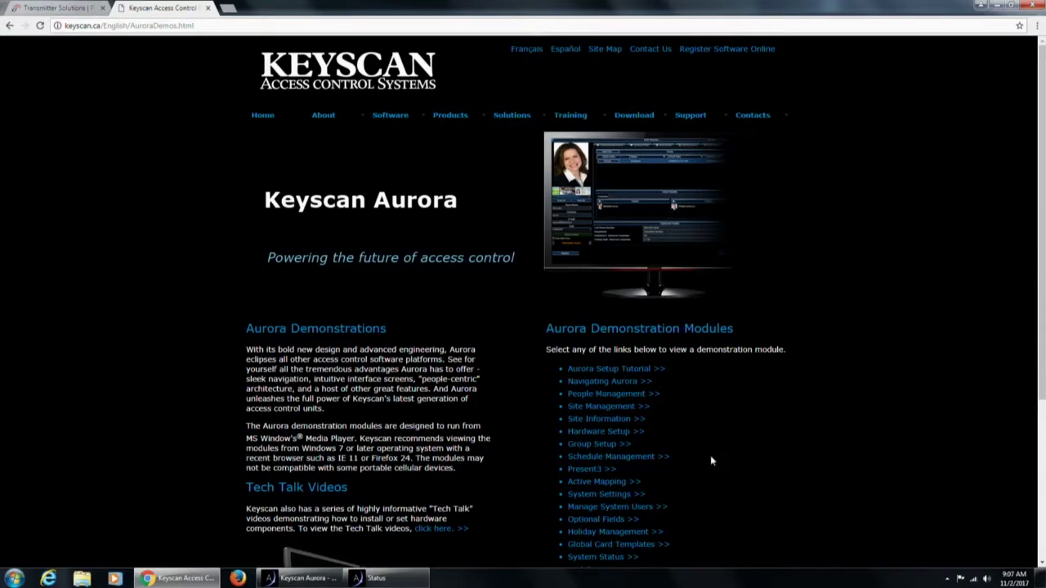
Scroll the Aurora Demonstrations page, then bring the Keyscan Aurora window to the front.
{"action": "scroll", "coordinate": [710, 461], "scroll_direction": "down", "scroll_amount": 1}
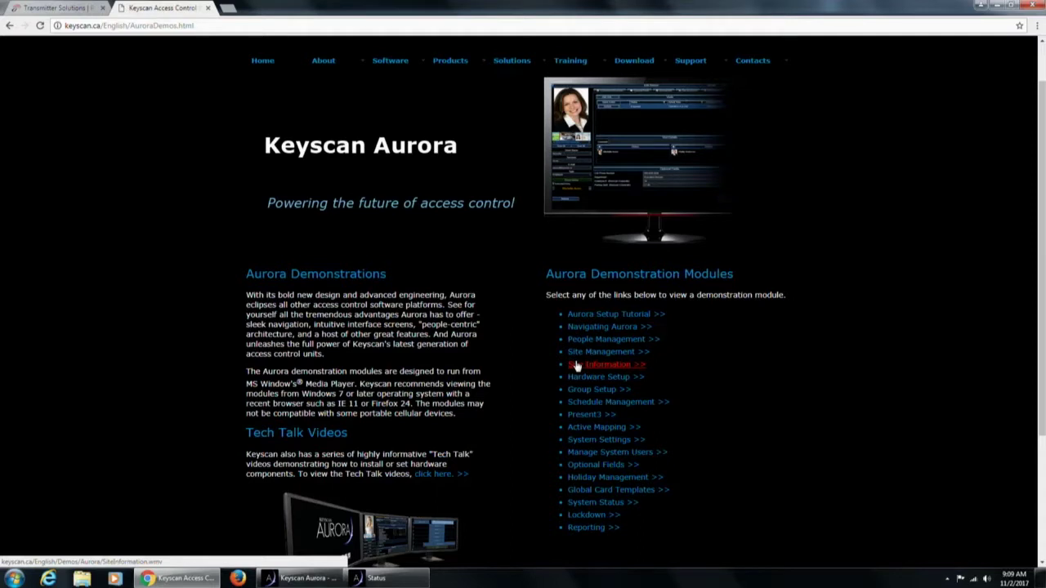
{"action": "left_click", "coordinate": [299, 579]}
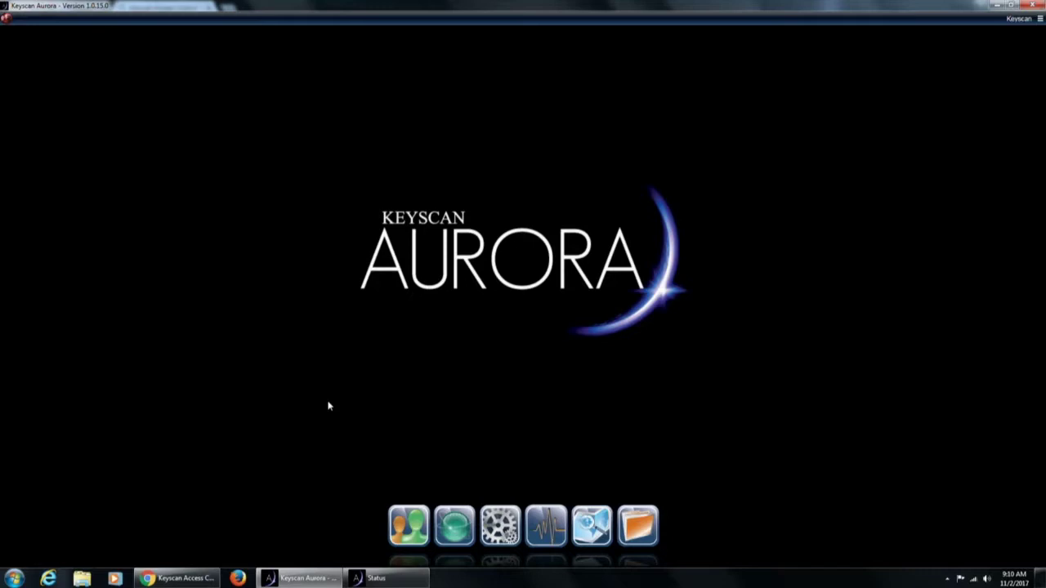
Choose Manage People from the People launch-bar menu to list all 55 people.
{"action": "left_click", "coordinate": [403, 519]}
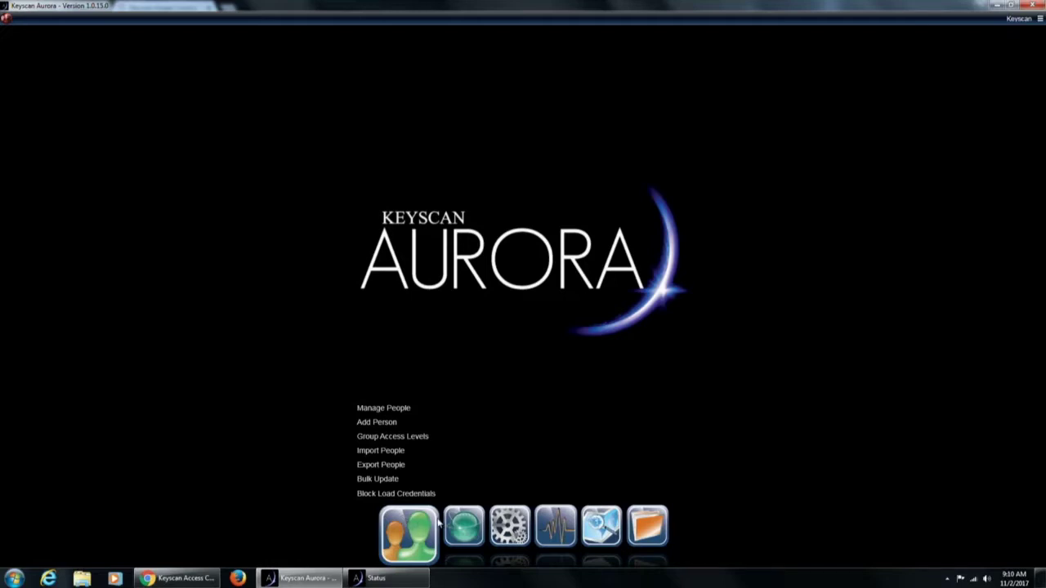
{"action": "mouse_move", "coordinate": [500, 529]}
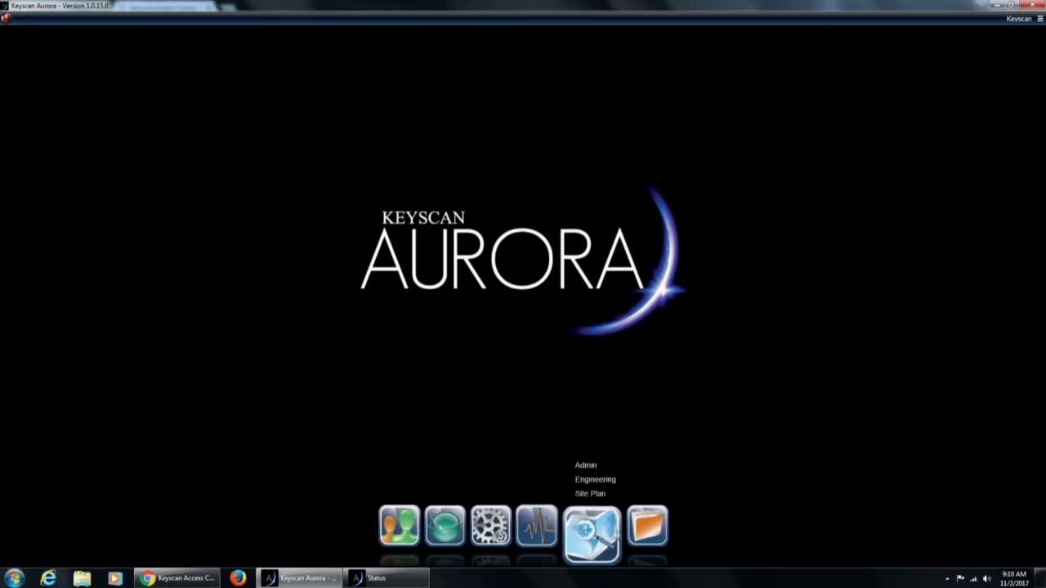
{"action": "mouse_move", "coordinate": [645, 537]}
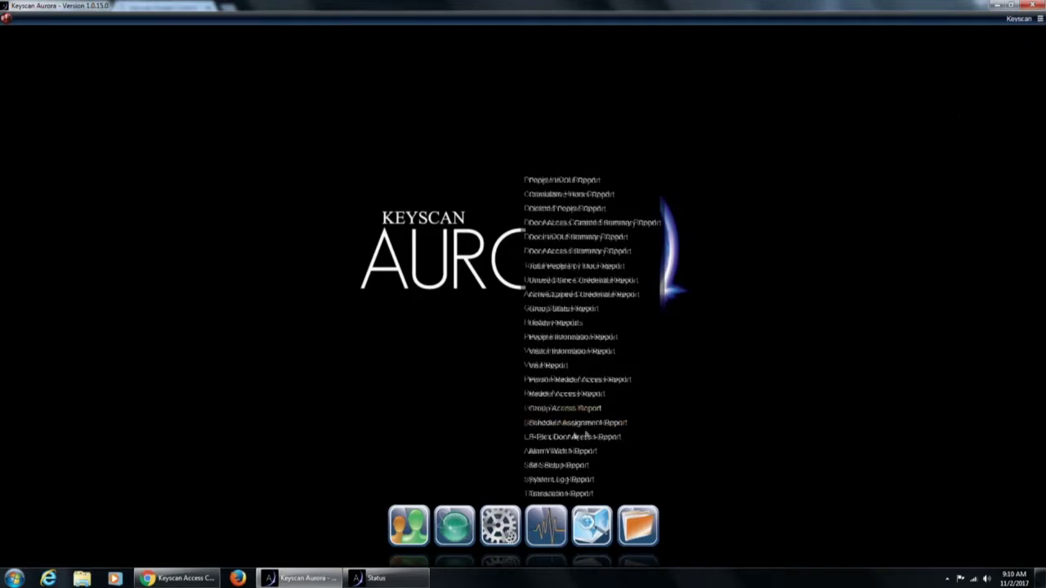
{"action": "mouse_move", "coordinate": [412, 527]}
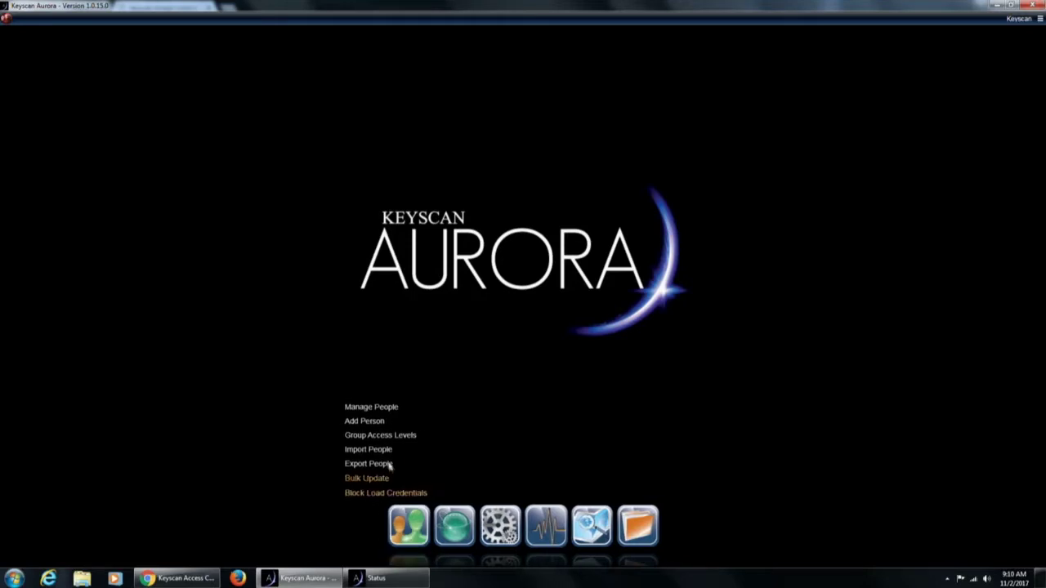
{"action": "left_click", "coordinate": [381, 408]}
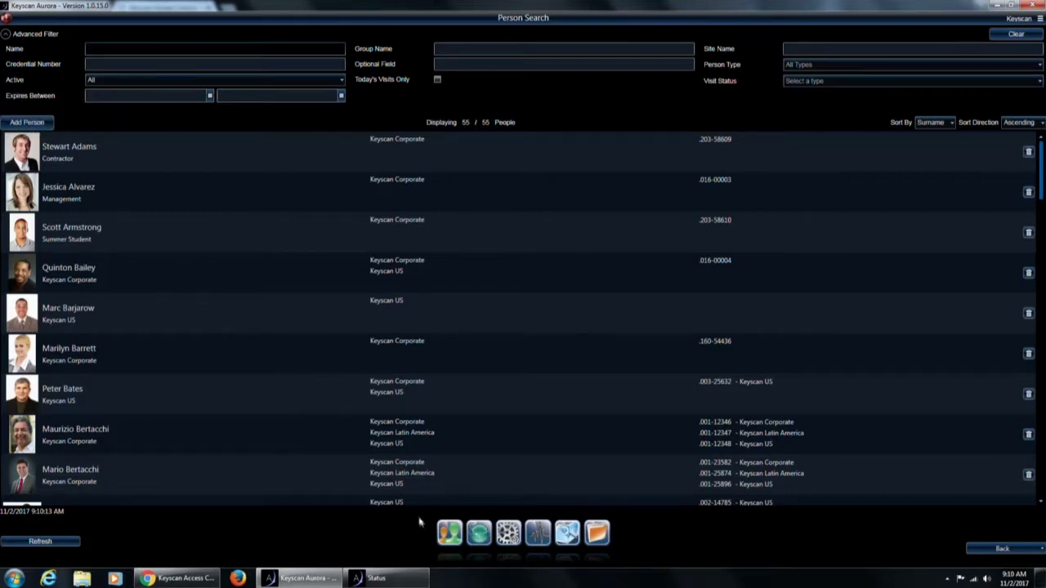
{"action": "left_click", "coordinate": [444, 538]}
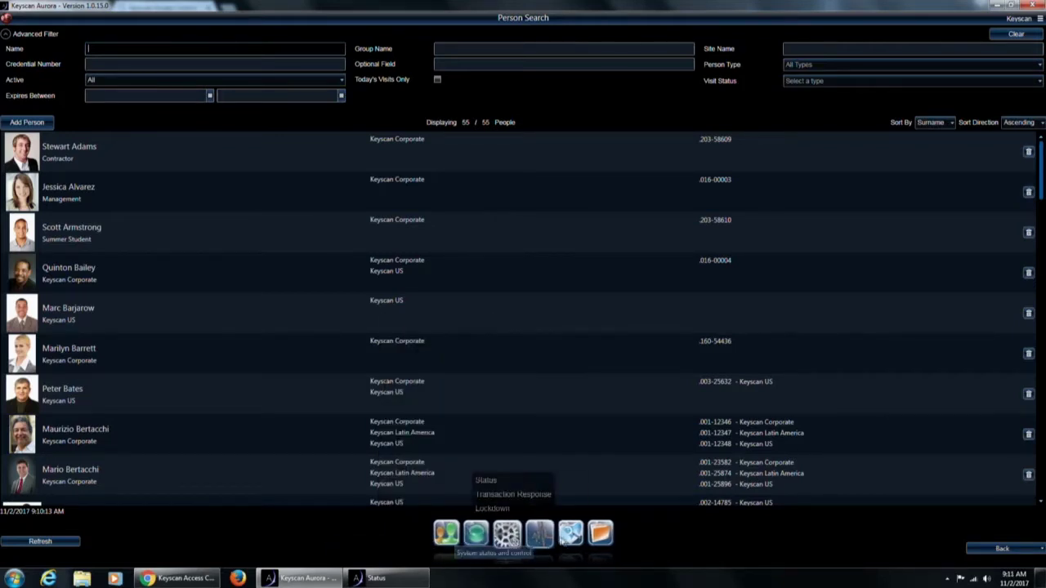
{"action": "mouse_move", "coordinate": [599, 540]}
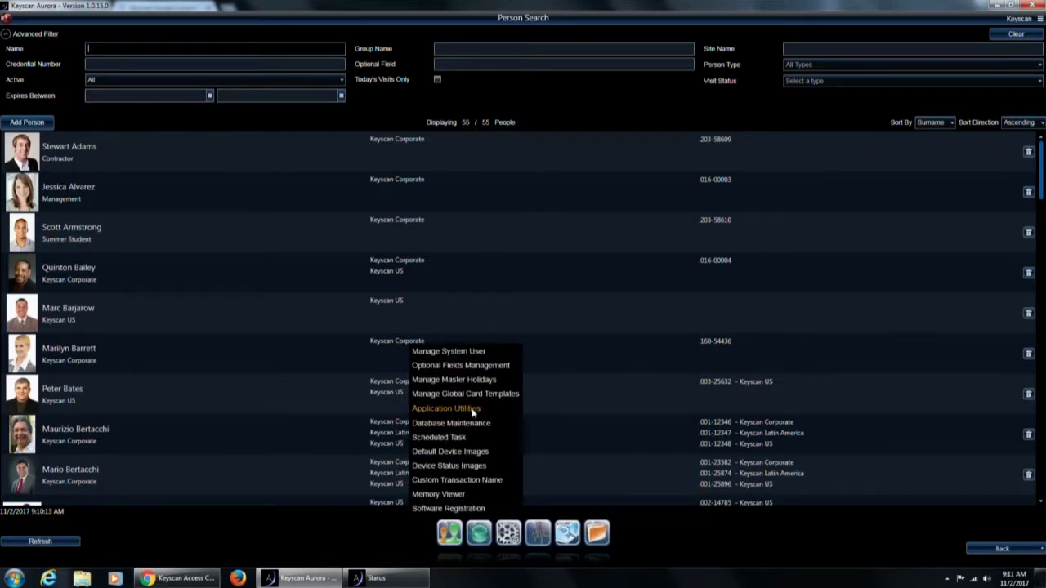
{"action": "left_click", "coordinate": [471, 411]}
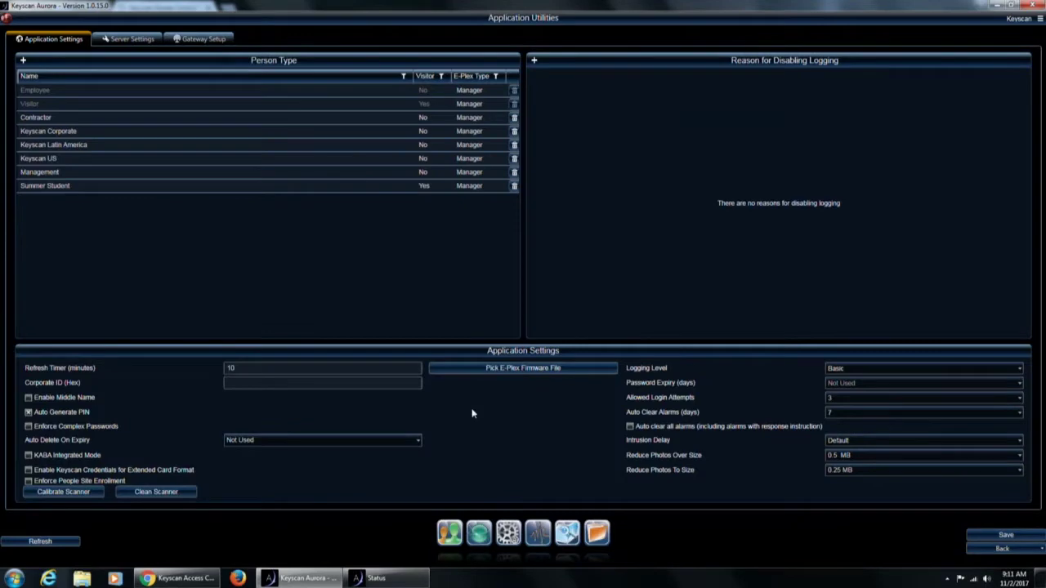
{"action": "left_click", "coordinate": [1002, 549]}
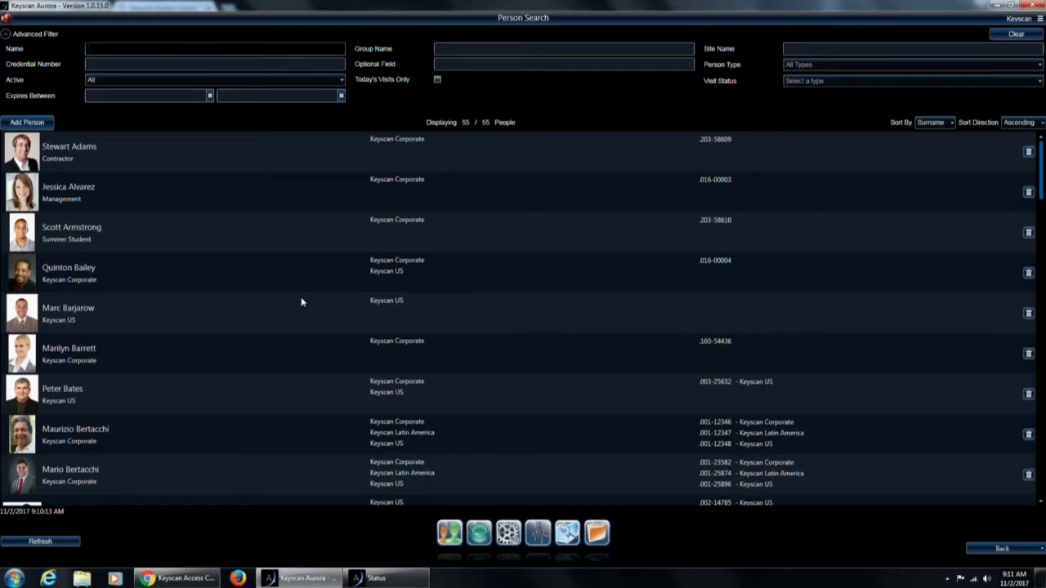
Add a new person, entering the given name and surname, with person type Employee.
{"action": "left_click", "coordinate": [50, 124]}
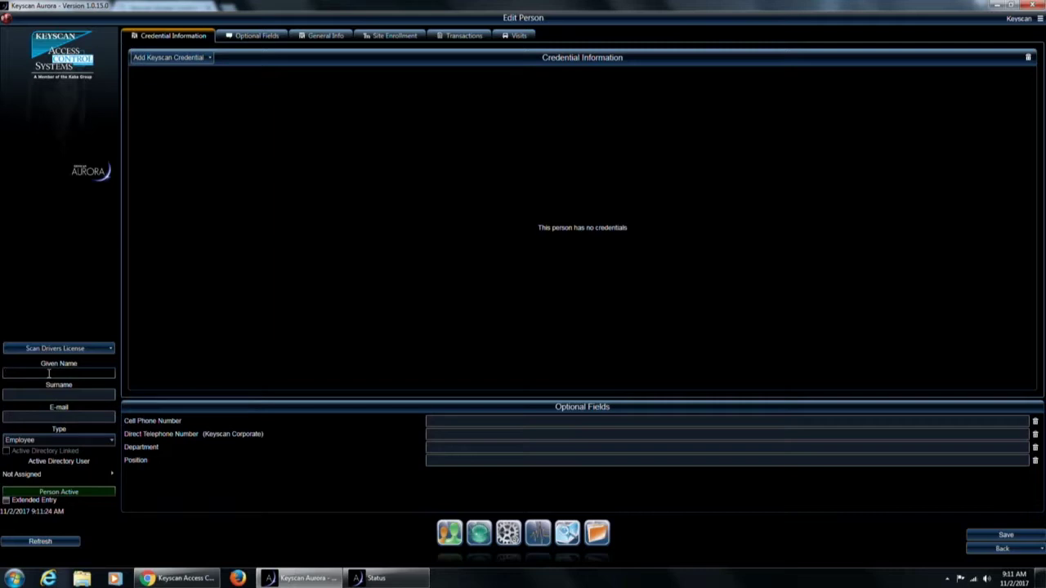
{"action": "key", "text": "Tab"}
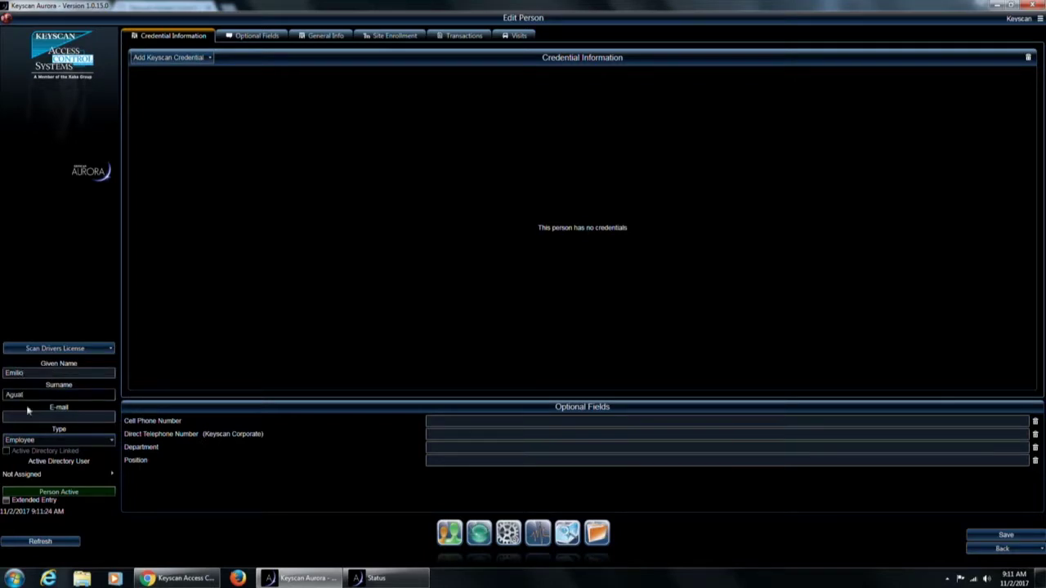
{"action": "left_click", "coordinate": [114, 442]}
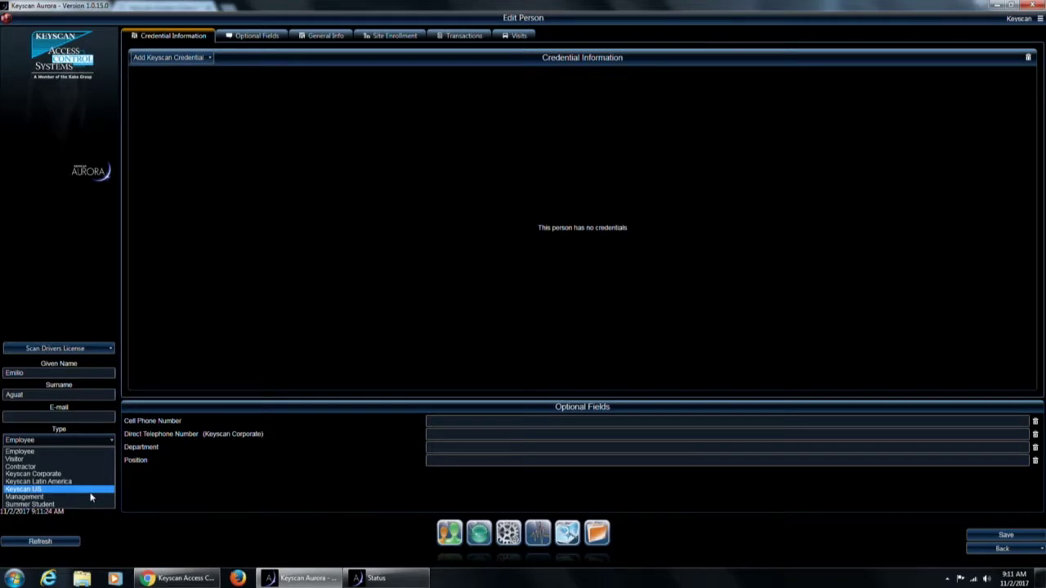
{"action": "left_click", "coordinate": [88, 449]}
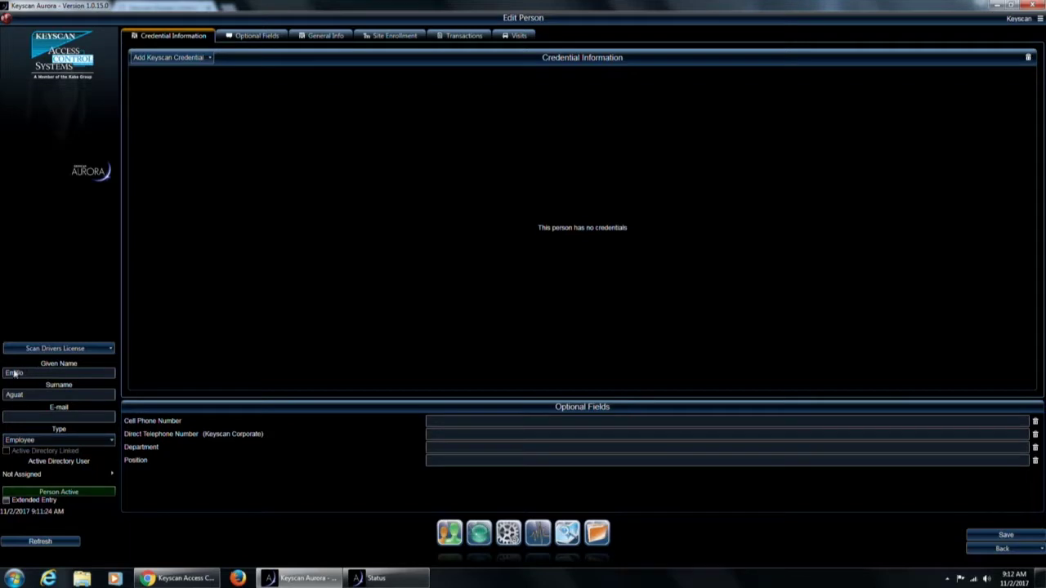
Load the Koala picture from Pictures > Sample Pictures into the Image Editor.
{"action": "mouse_move", "coordinate": [41, 139]}
{"action": "left_click", "coordinate": [8, 38]}
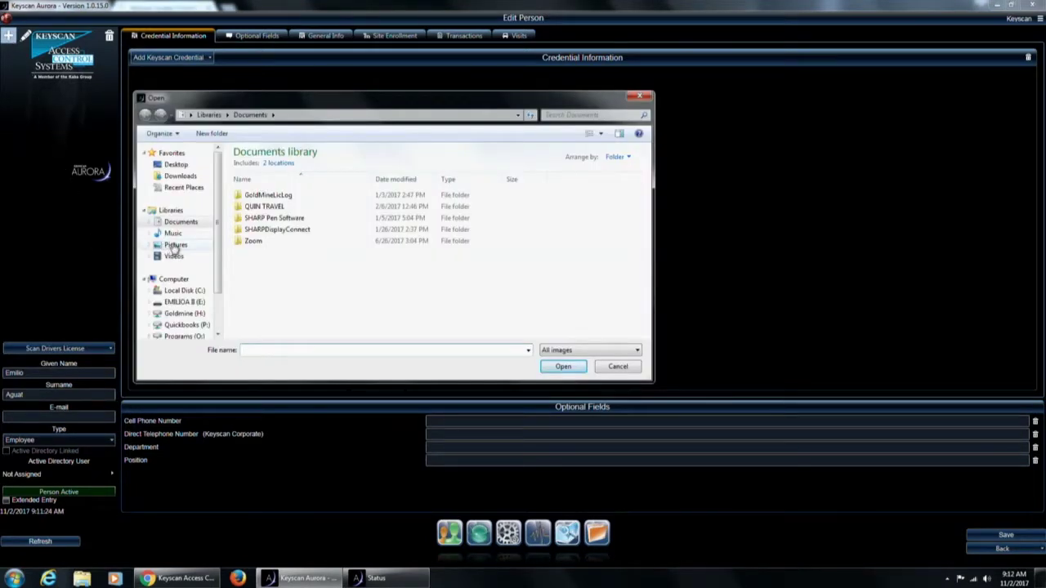
{"action": "left_click", "coordinate": [184, 247]}
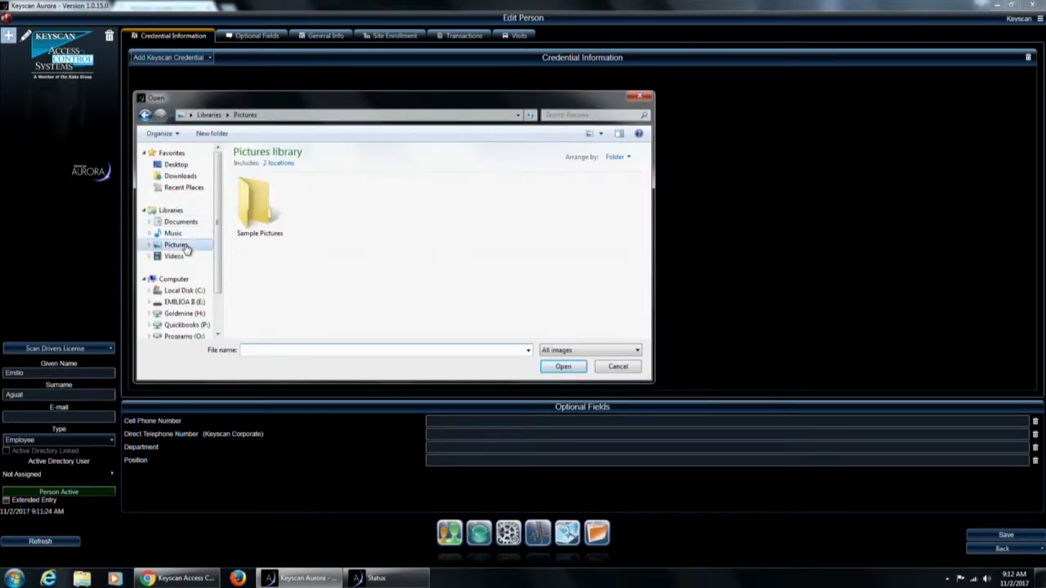
{"action": "left_click", "coordinate": [260, 220]}
{"action": "double_click", "coordinate": [262, 223]}
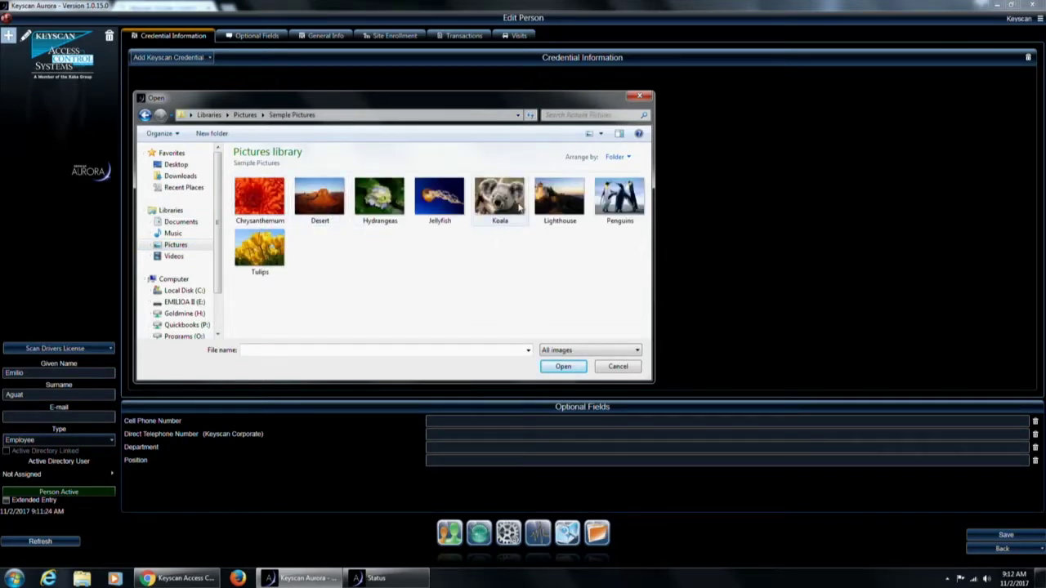
{"action": "left_click", "coordinate": [519, 209]}
{"action": "left_click", "coordinate": [562, 366]}
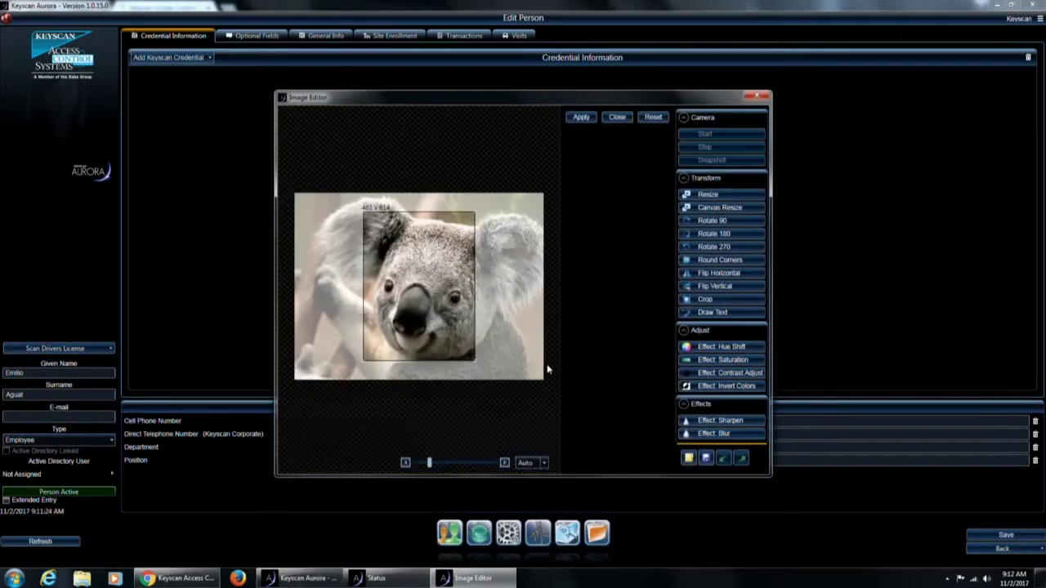
Crop the koala picture to a portrait of its face and save it as the photo.
{"action": "left_click_drag", "start_coordinate": [438, 286], "coordinate": [420, 263]}
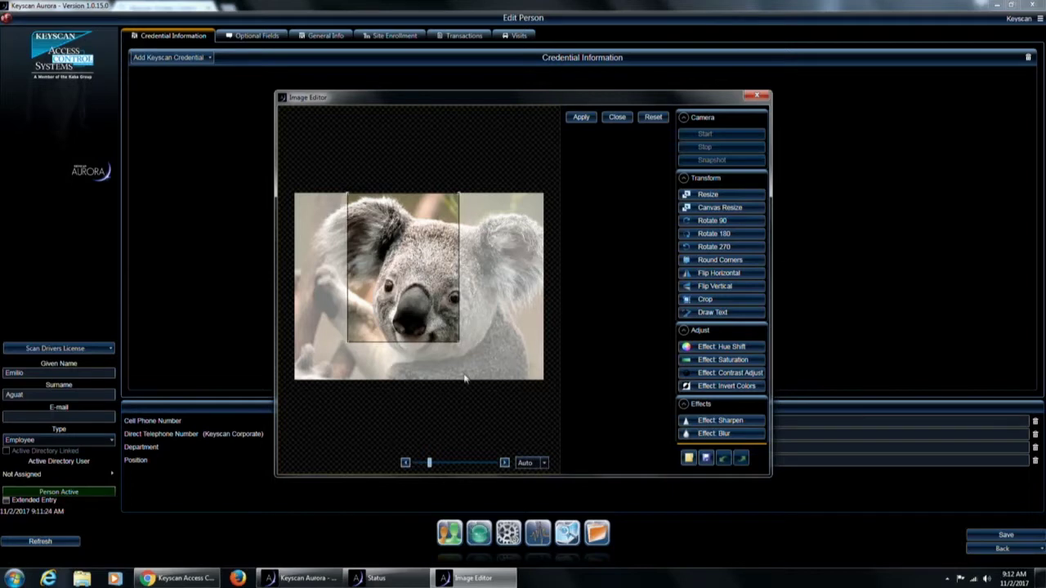
{"action": "left_click_drag", "start_coordinate": [461, 346], "coordinate": [518, 393]}
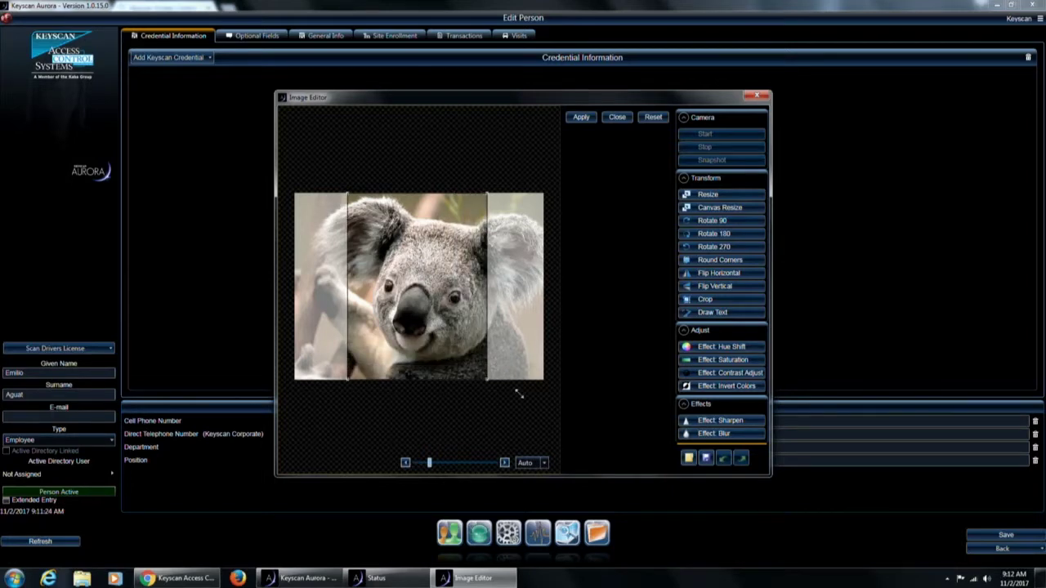
{"action": "left_click_drag", "start_coordinate": [435, 314], "coordinate": [446, 313]}
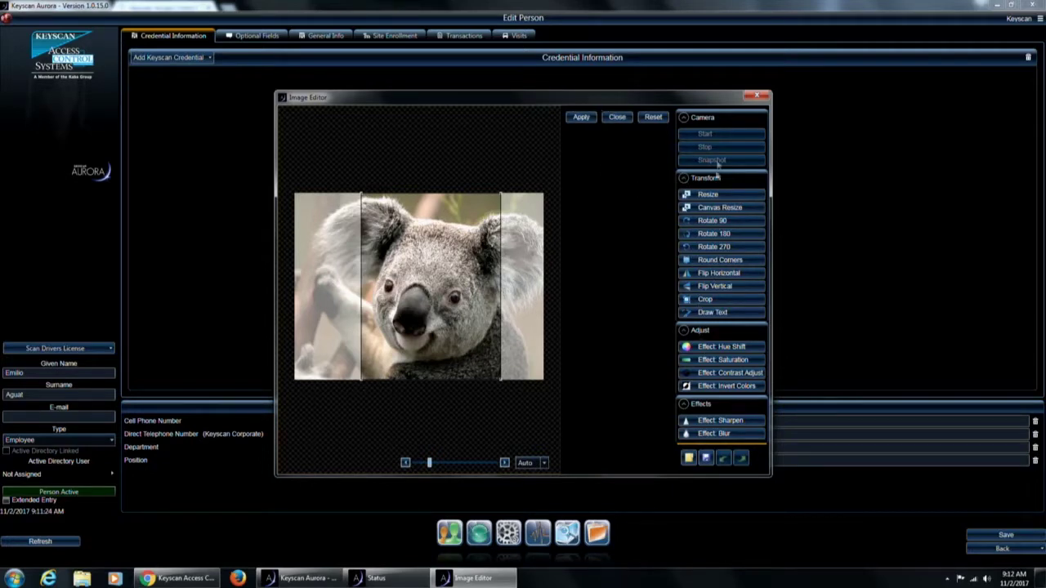
{"action": "left_click", "coordinate": [582, 118]}
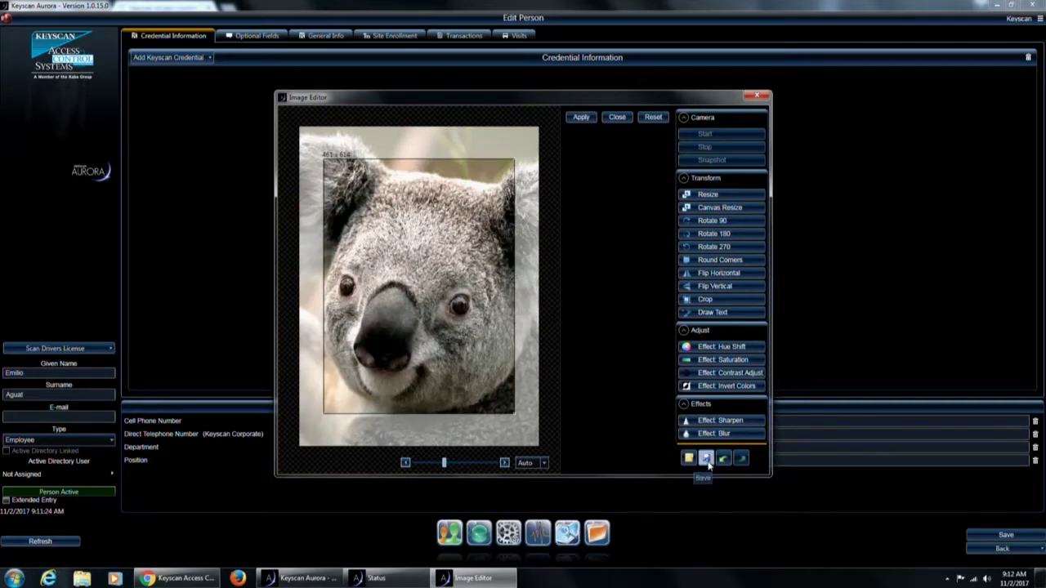
{"action": "left_click", "coordinate": [706, 460]}
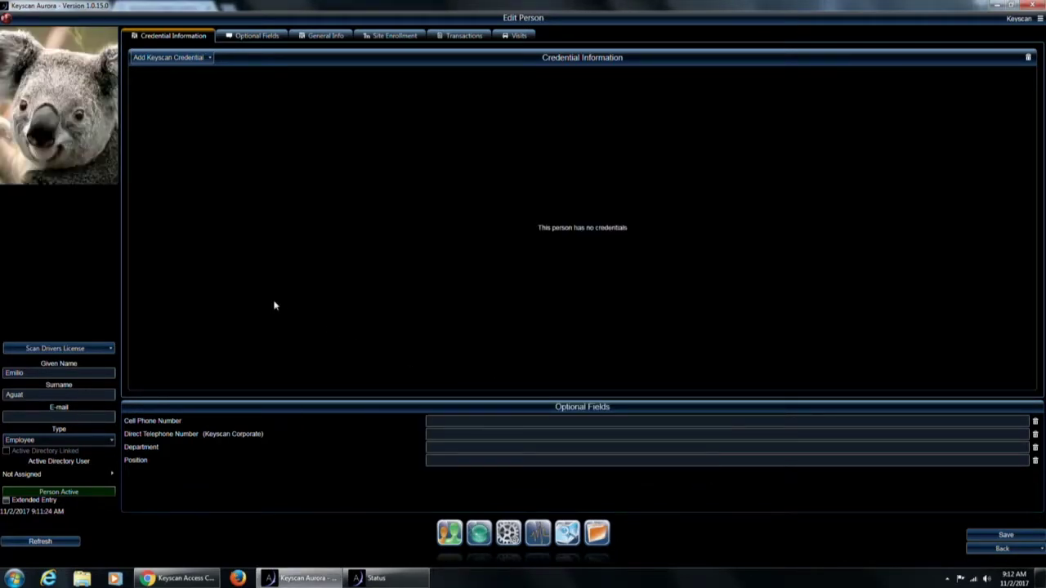
Add the Chrysanthemum sample picture as a second, unedited photo.
{"action": "mouse_move", "coordinate": [61, 179]}
{"action": "left_click", "coordinate": [9, 39]}
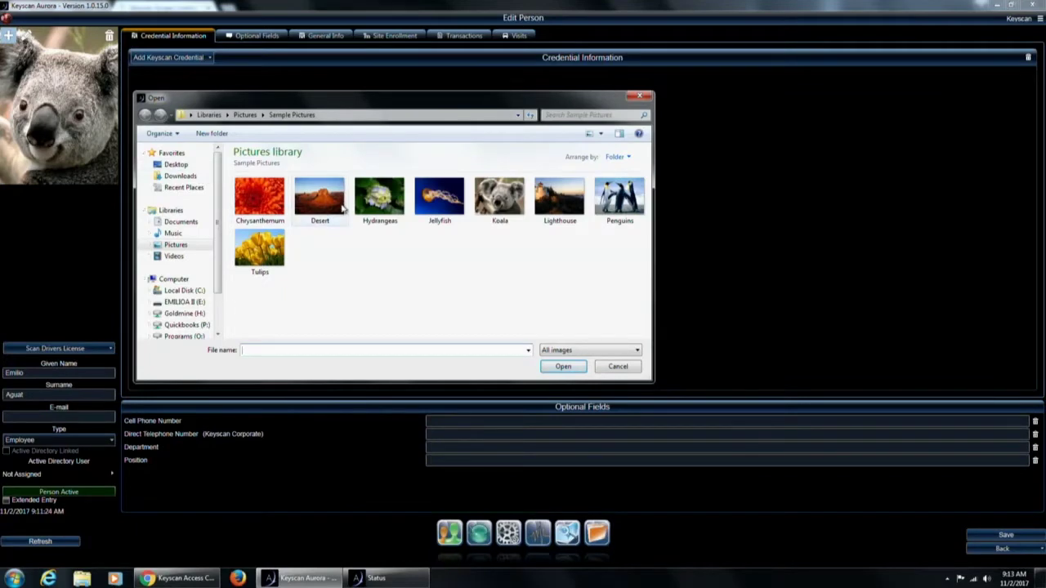
{"action": "left_click", "coordinate": [270, 211]}
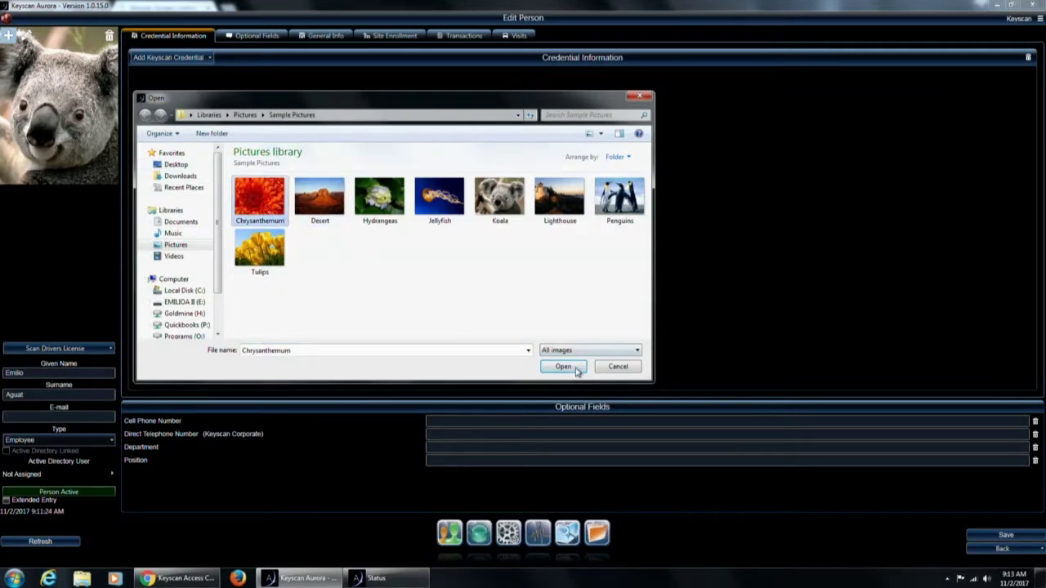
{"action": "left_click", "coordinate": [562, 368]}
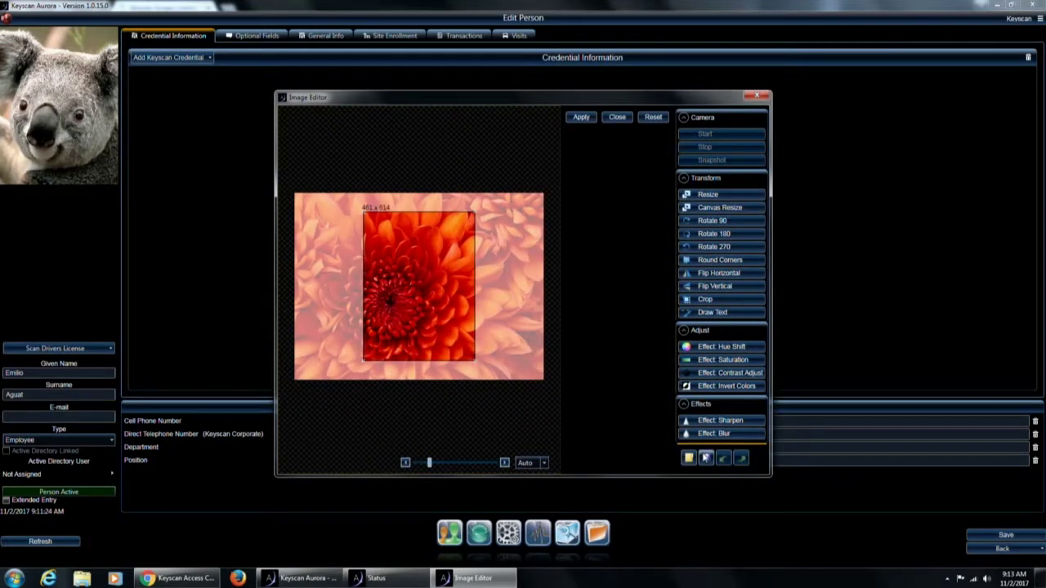
{"action": "left_click", "coordinate": [701, 454]}
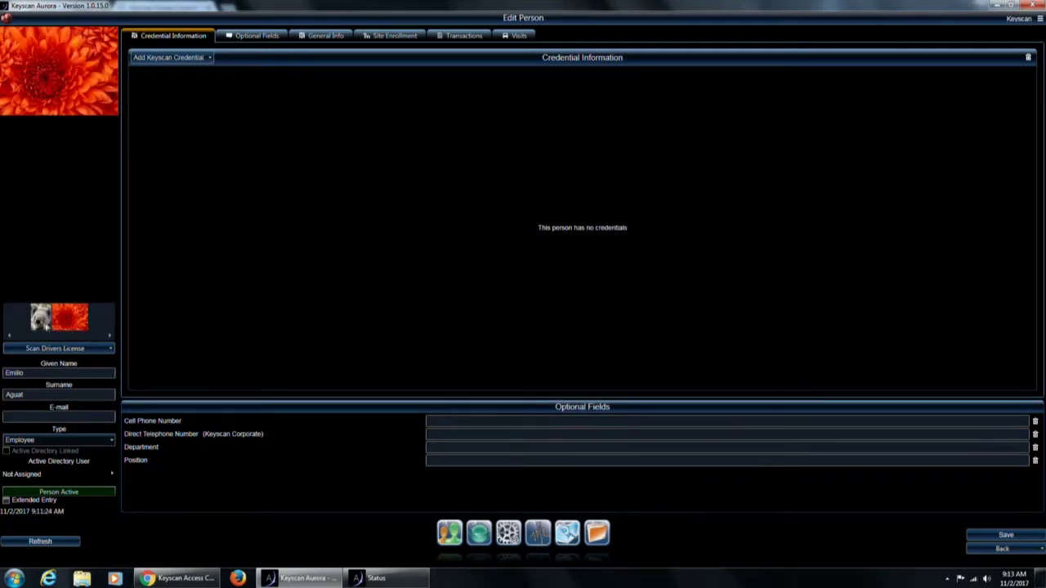
Select the chrysanthemum photo among the stored photos and delete it, confirming Yes.
{"action": "left_click", "coordinate": [44, 325]}
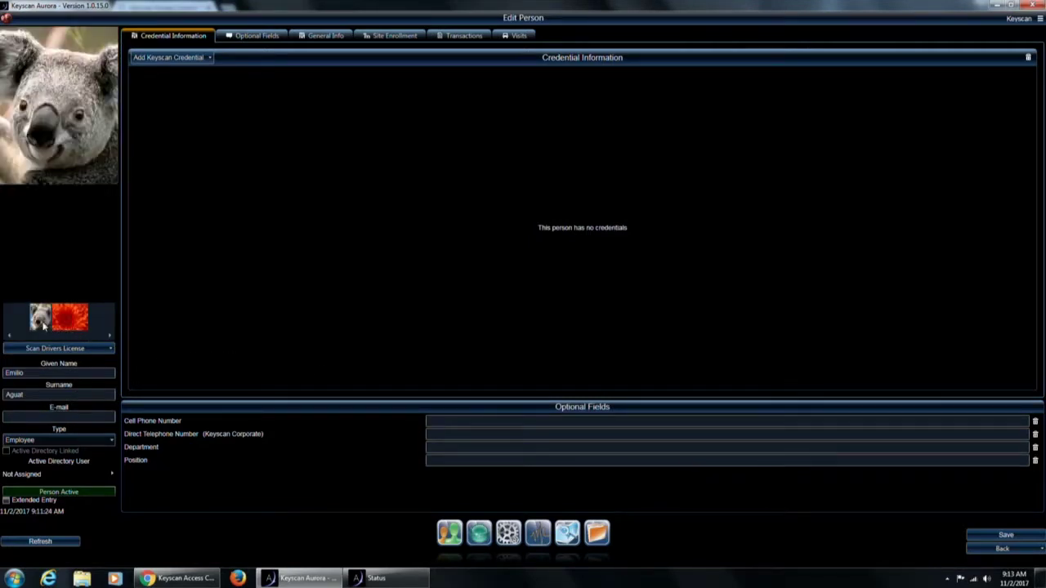
{"action": "left_click", "coordinate": [82, 317]}
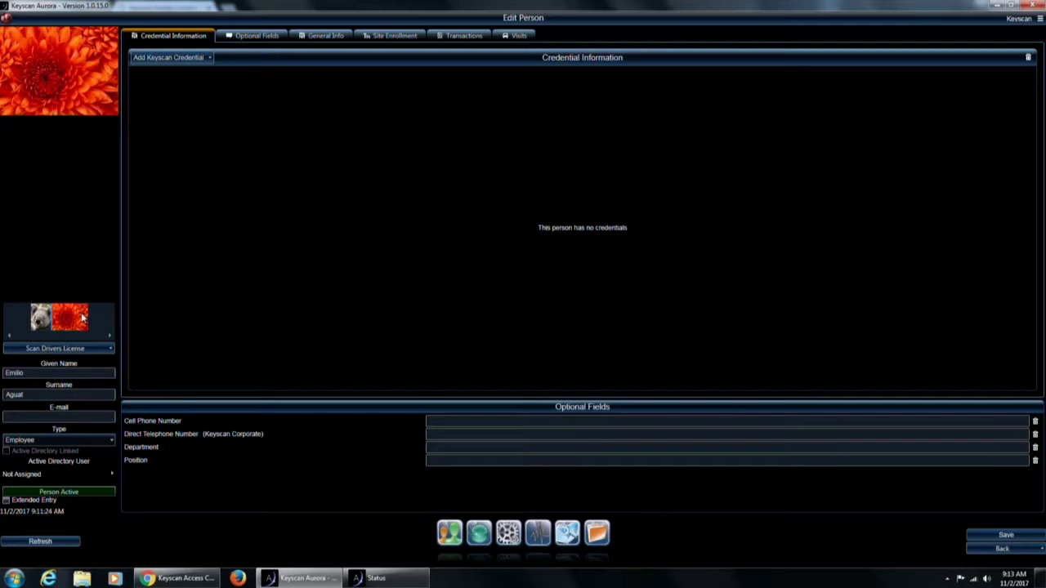
{"action": "left_click", "coordinate": [108, 41]}
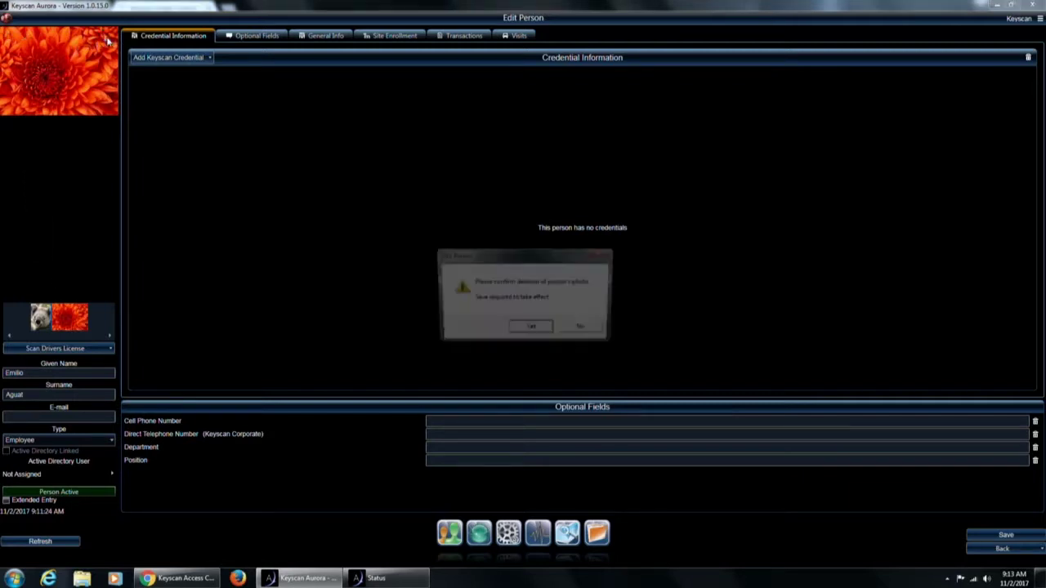
{"action": "left_click", "coordinate": [530, 330]}
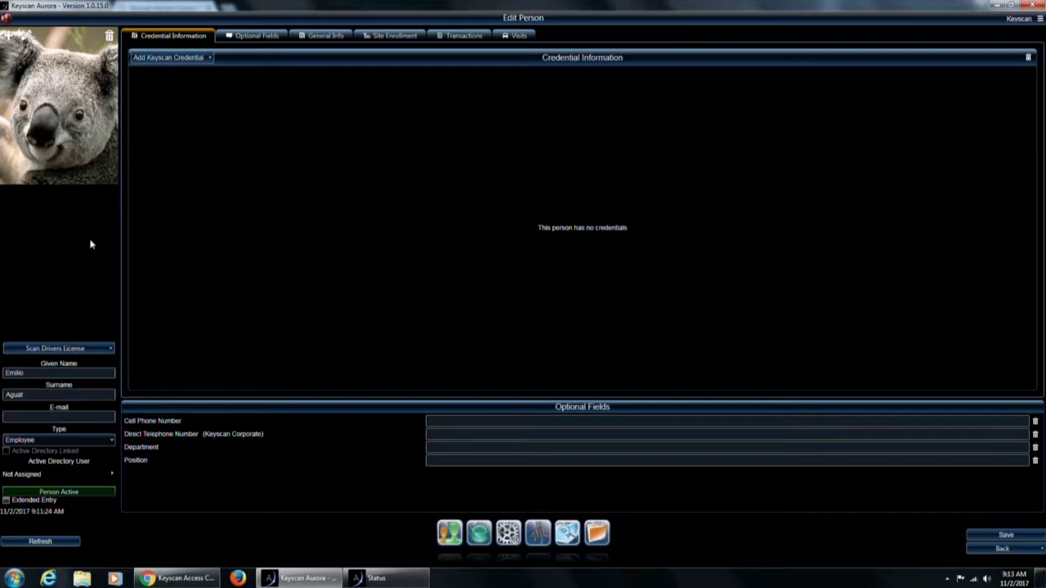
Add a blank Keyscan credential and open help to the Create a Credential Record procedure.
{"action": "left_click", "coordinate": [174, 60]}
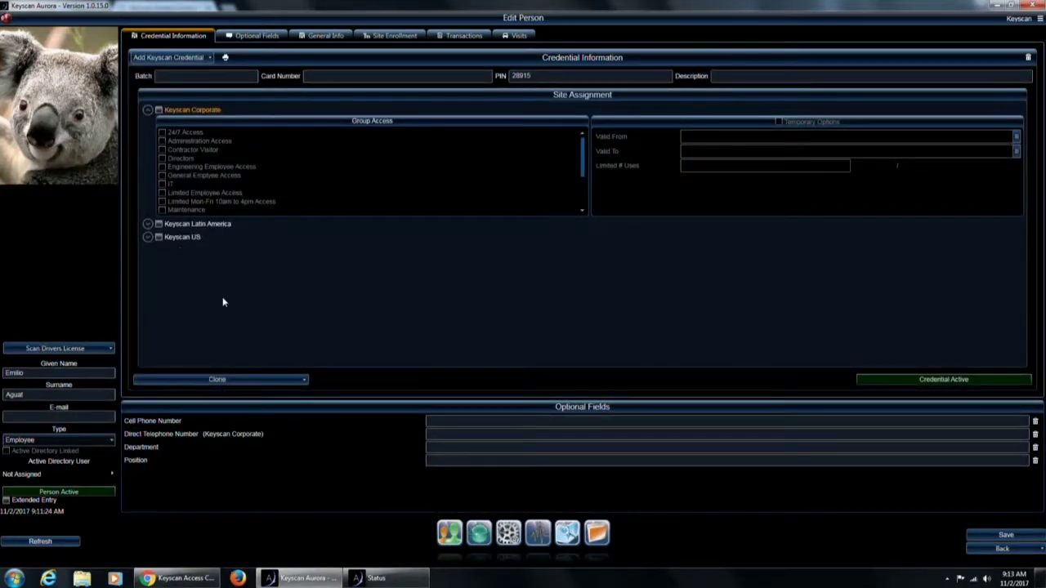
{"action": "key", "text": "F1"}
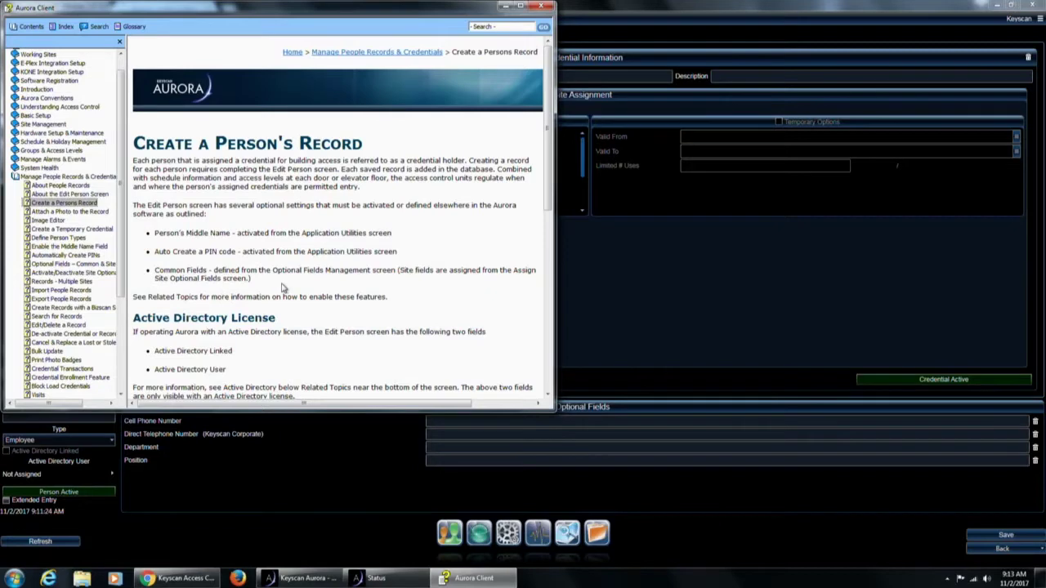
{"action": "scroll", "coordinate": [283, 288], "scroll_direction": "down", "scroll_amount": 3}
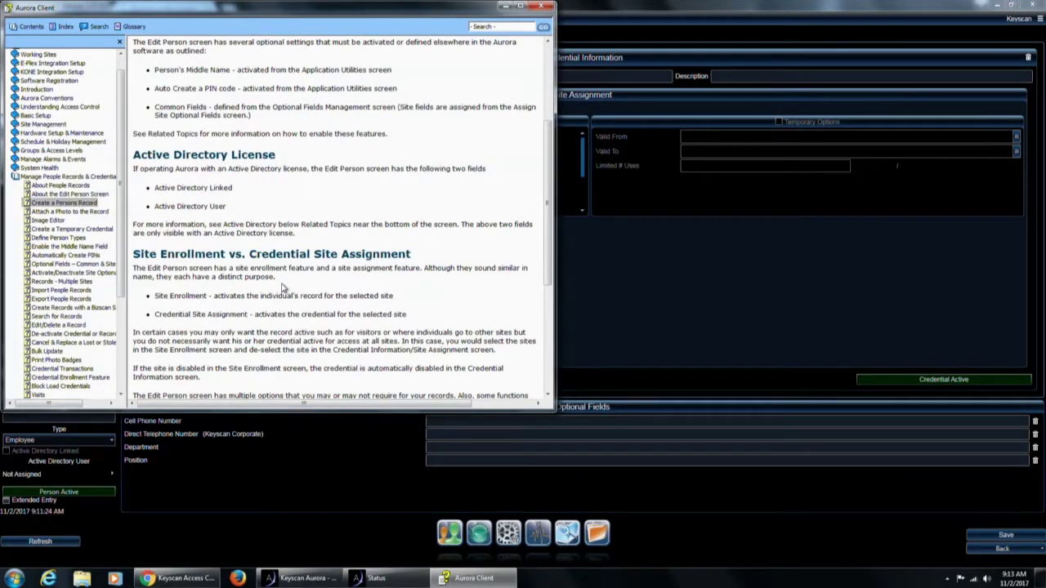
{"action": "scroll", "coordinate": [284, 288], "scroll_direction": "down", "scroll_amount": 5}
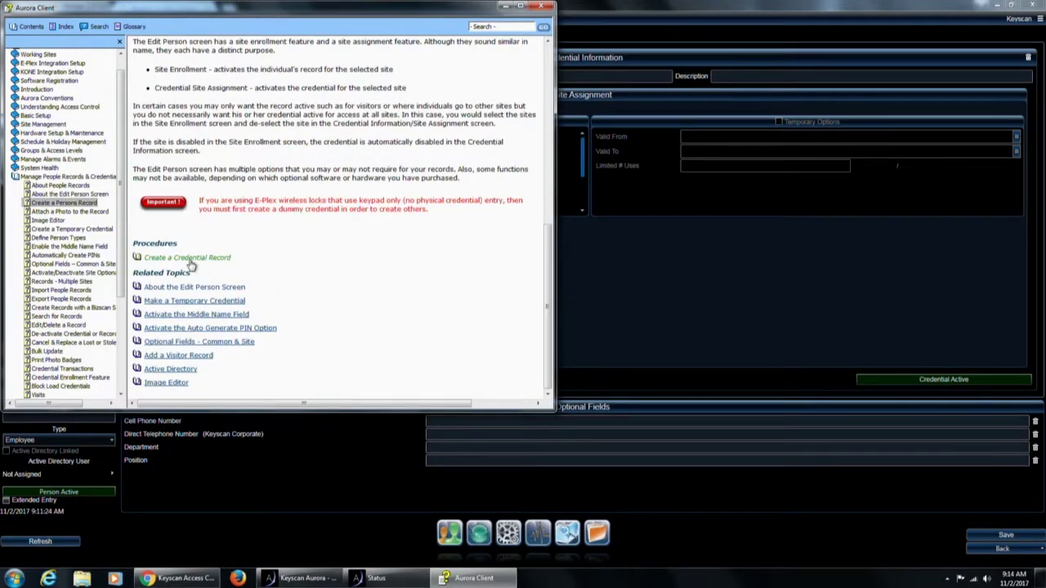
{"action": "left_click", "coordinate": [190, 258]}
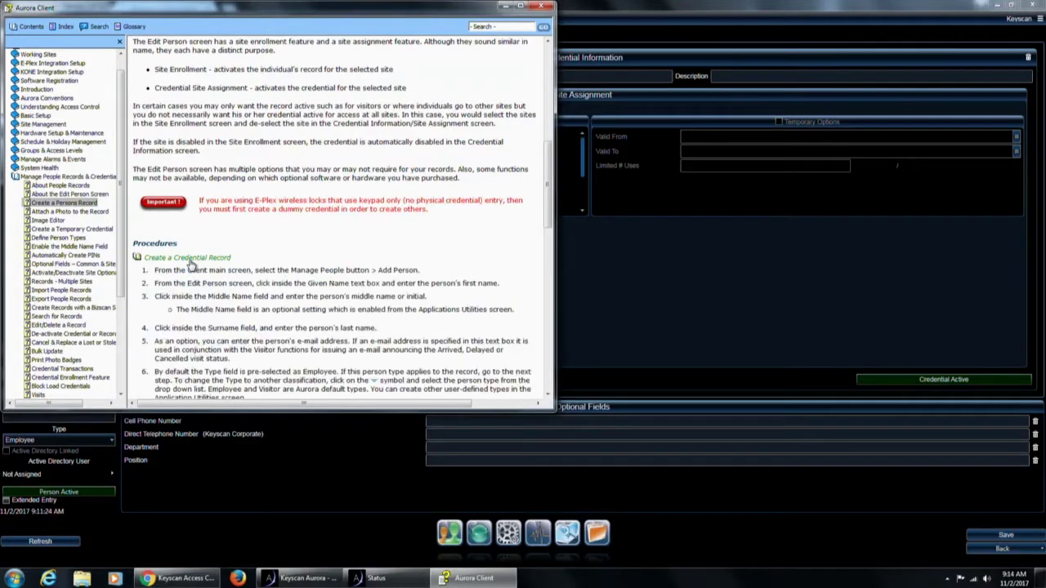
{"action": "scroll", "coordinate": [186, 278], "scroll_direction": "down", "scroll_amount": 3}
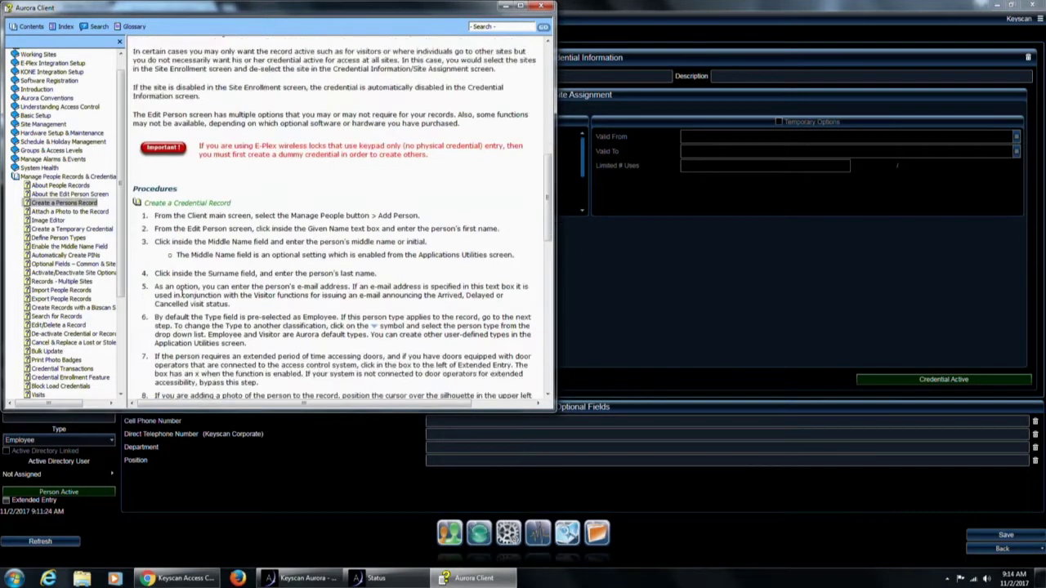
{"action": "scroll", "coordinate": [181, 288], "scroll_direction": "down", "scroll_amount": 1}
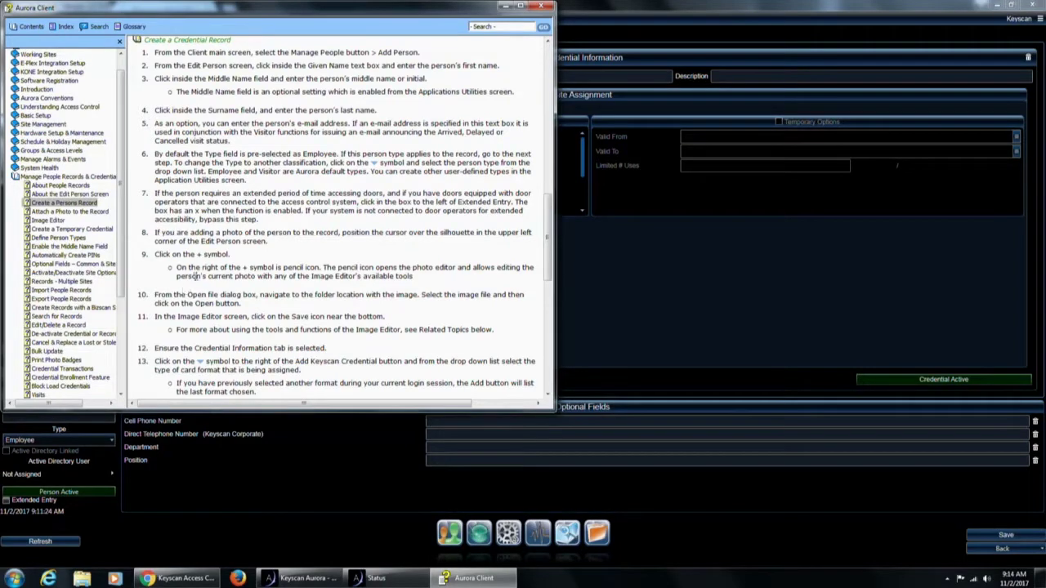
Close help, delete the blank credential with confirmation, and save the person record.
{"action": "left_click", "coordinate": [541, 6]}
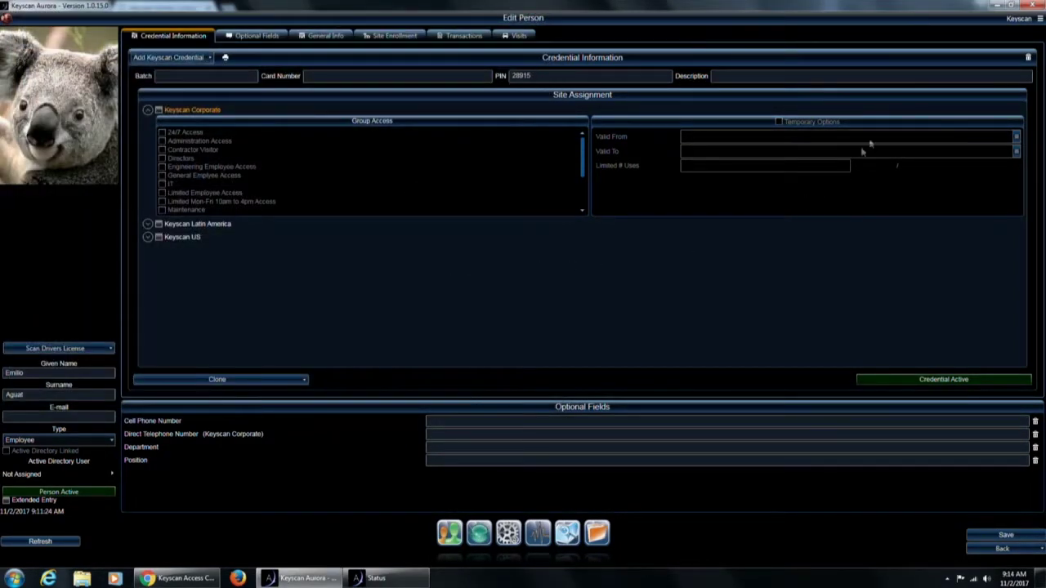
{"action": "left_click", "coordinate": [1027, 59]}
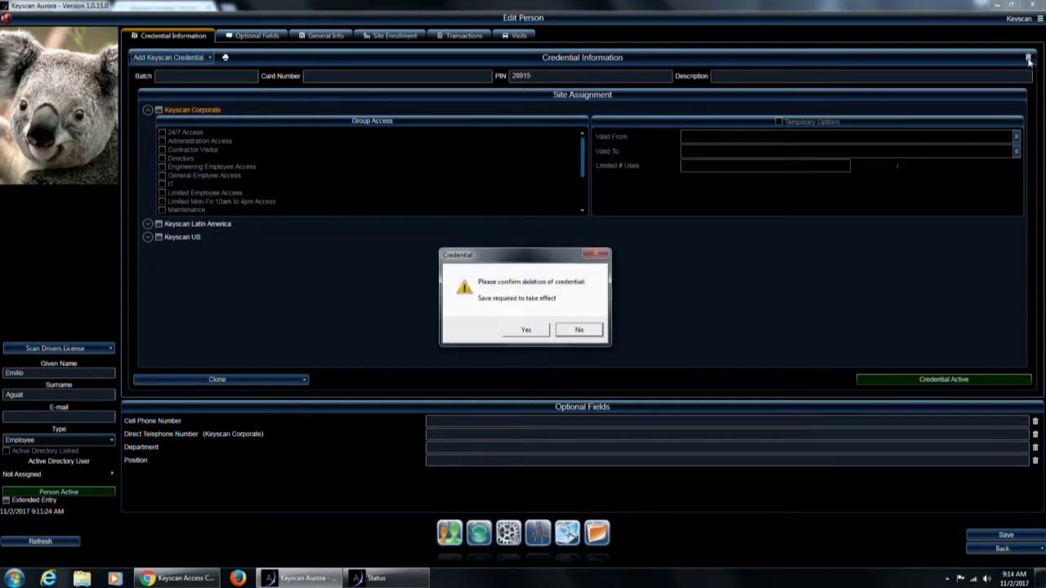
{"action": "left_click", "coordinate": [539, 331]}
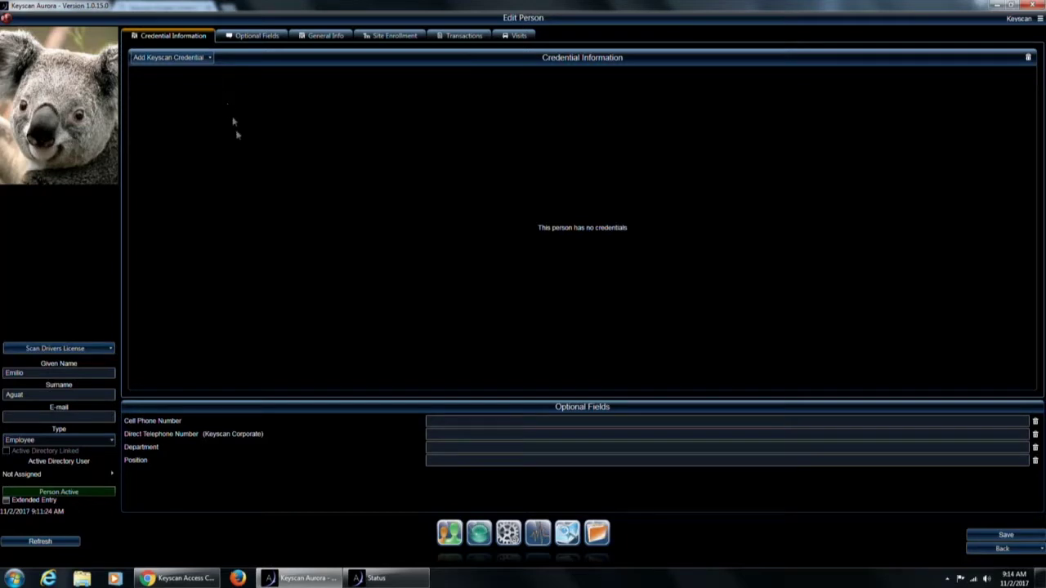
{"action": "left_click", "coordinate": [1003, 535]}
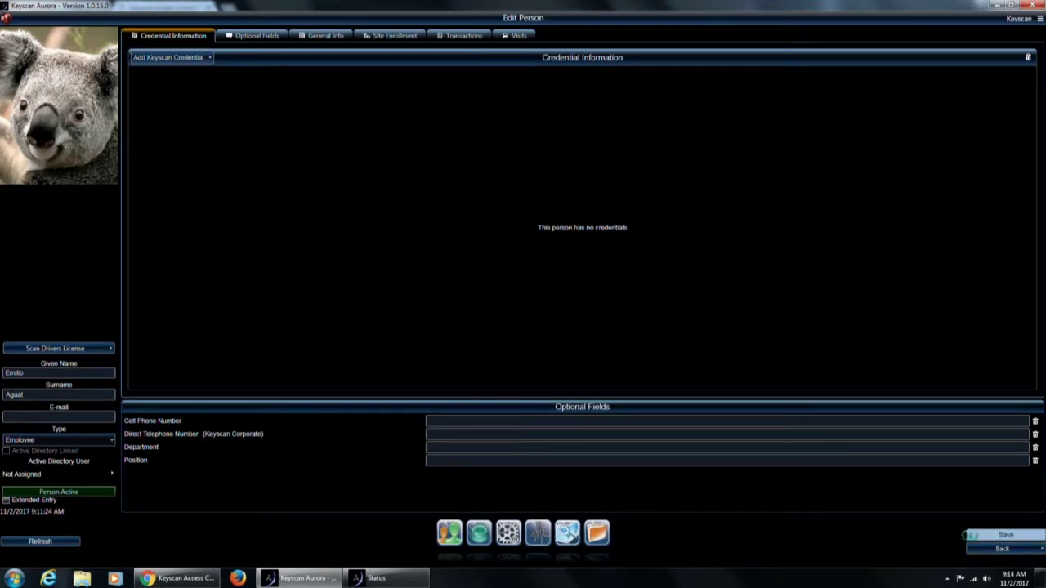
{"action": "left_click", "coordinate": [478, 533]}
{"action": "left_click", "coordinate": [441, 338]}
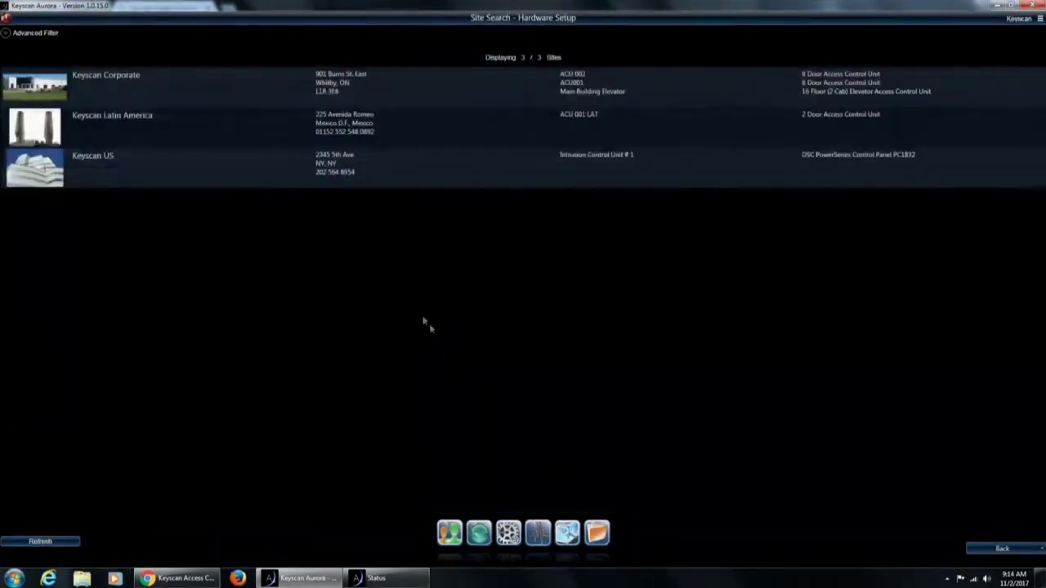
{"action": "left_click", "coordinate": [151, 92]}
{"action": "left_click", "coordinate": [151, 92]}
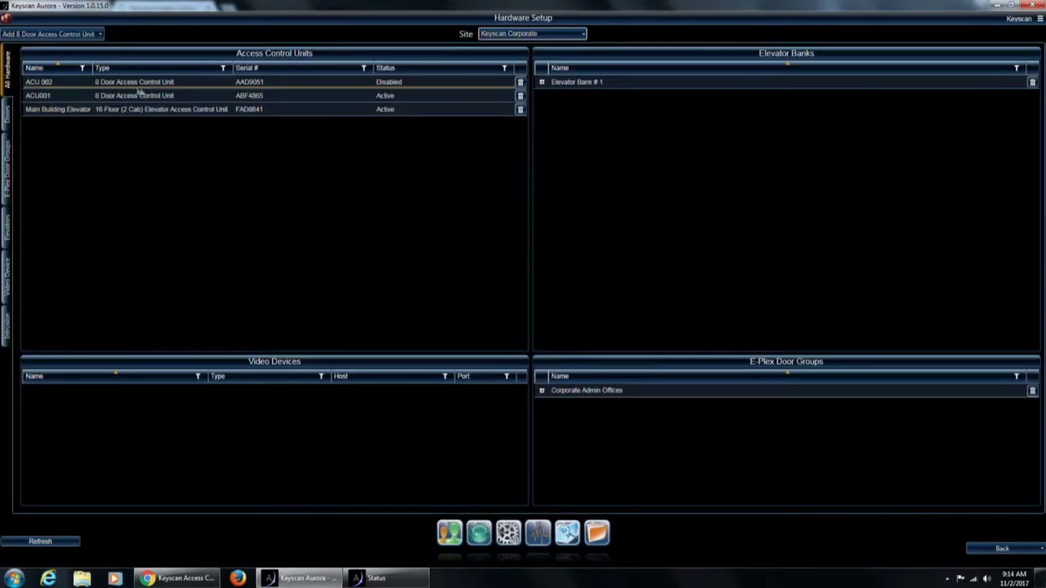
{"action": "left_click", "coordinate": [42, 39]}
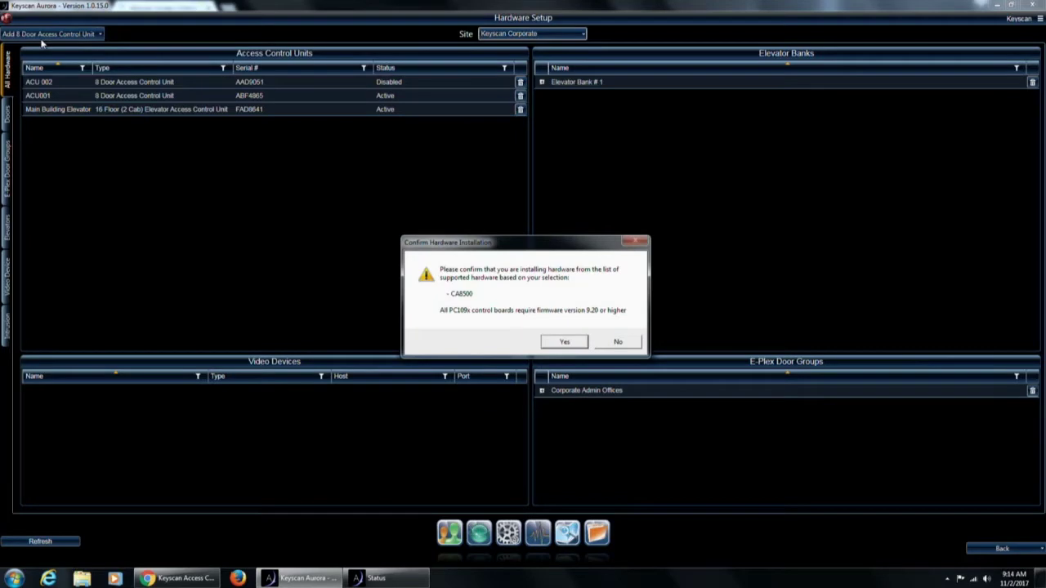
{"action": "left_click", "coordinate": [572, 343]}
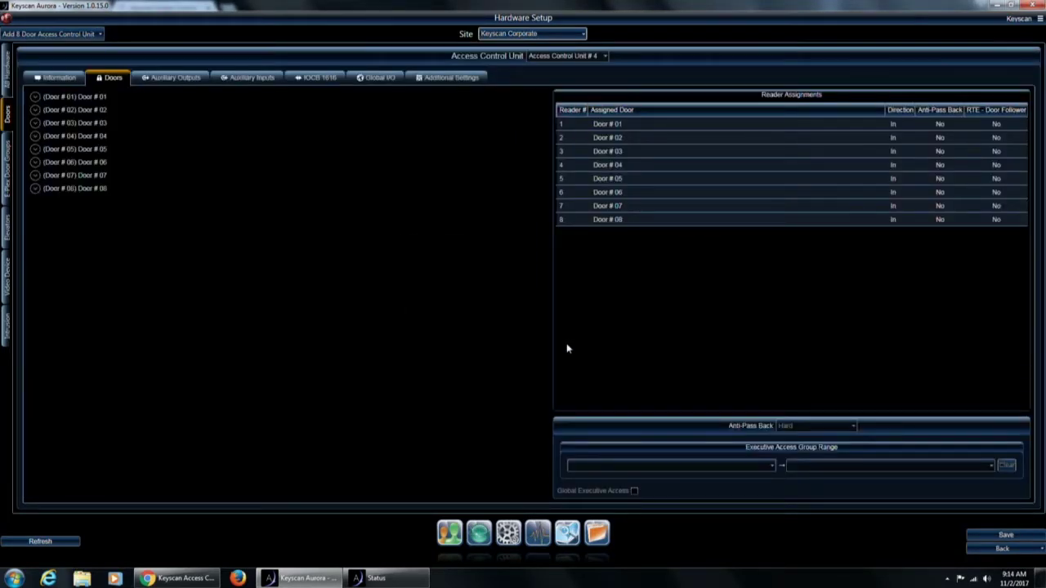
{"action": "key", "text": "F1"}
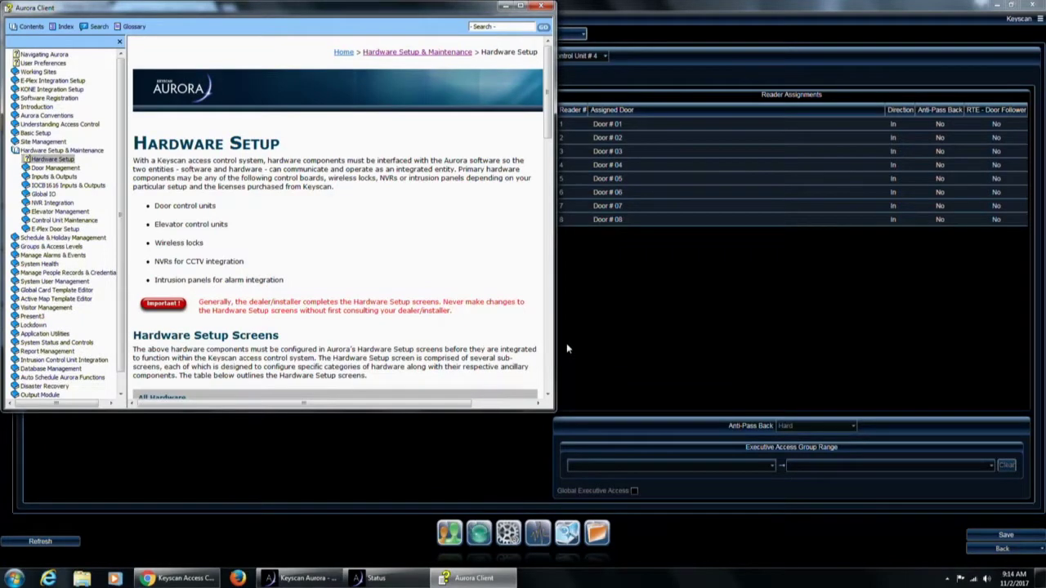
{"action": "scroll", "coordinate": [480, 276], "scroll_direction": "down", "scroll_amount": 3}
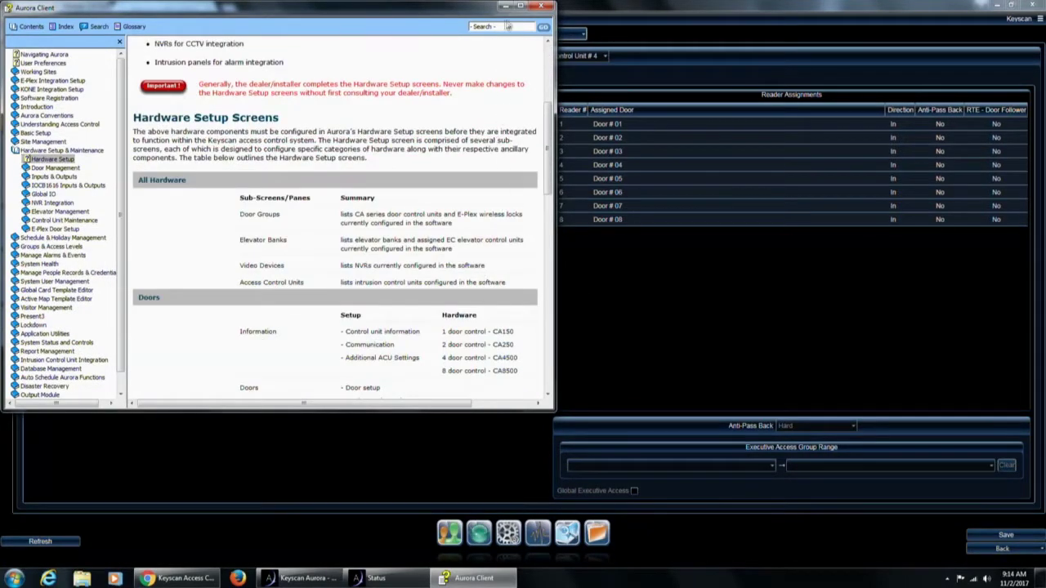
{"action": "left_click", "coordinate": [541, 7]}
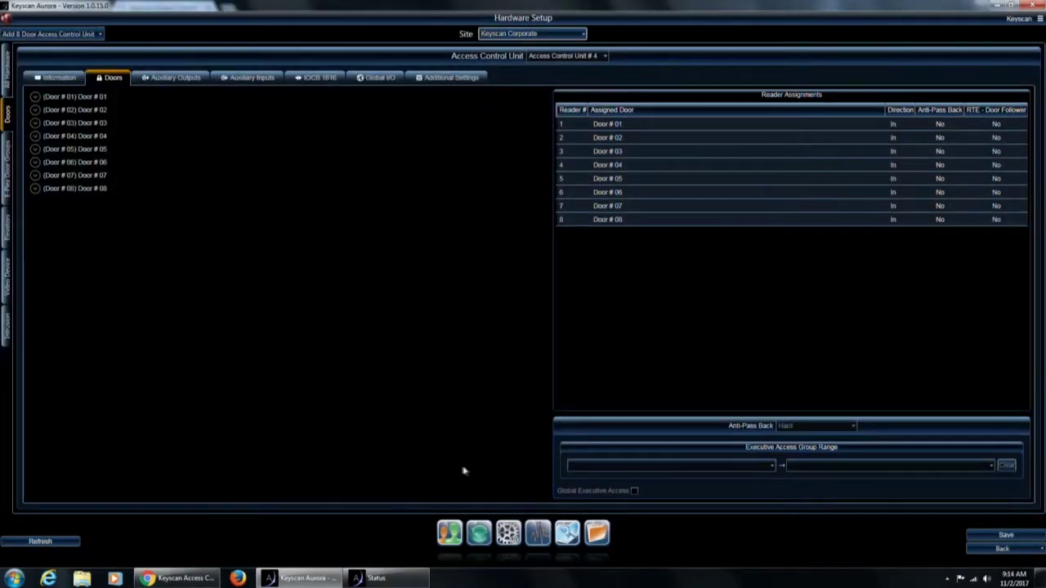
{"action": "left_click", "coordinate": [1001, 549]}
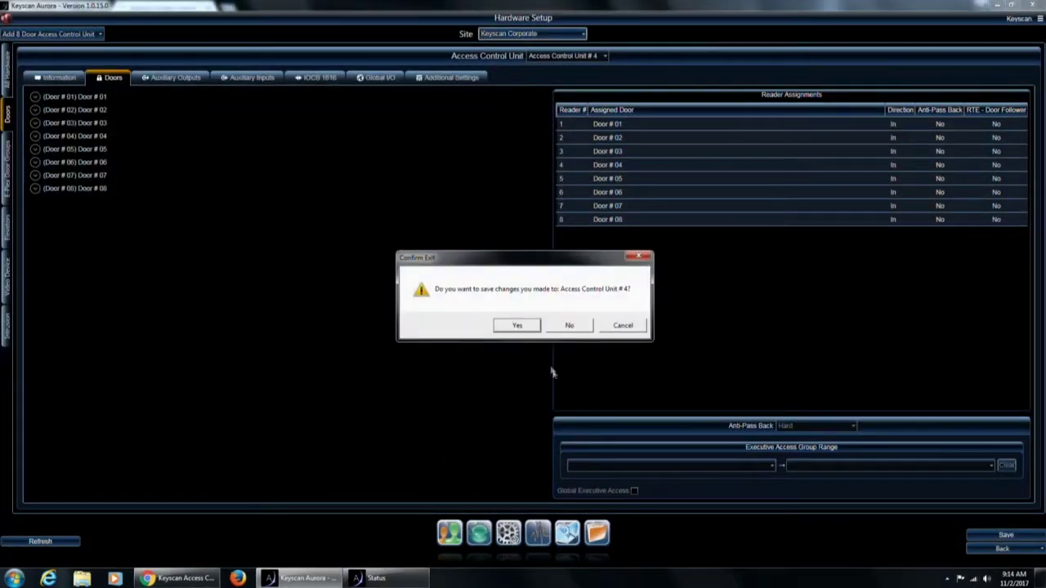
{"action": "left_click", "coordinate": [558, 326]}
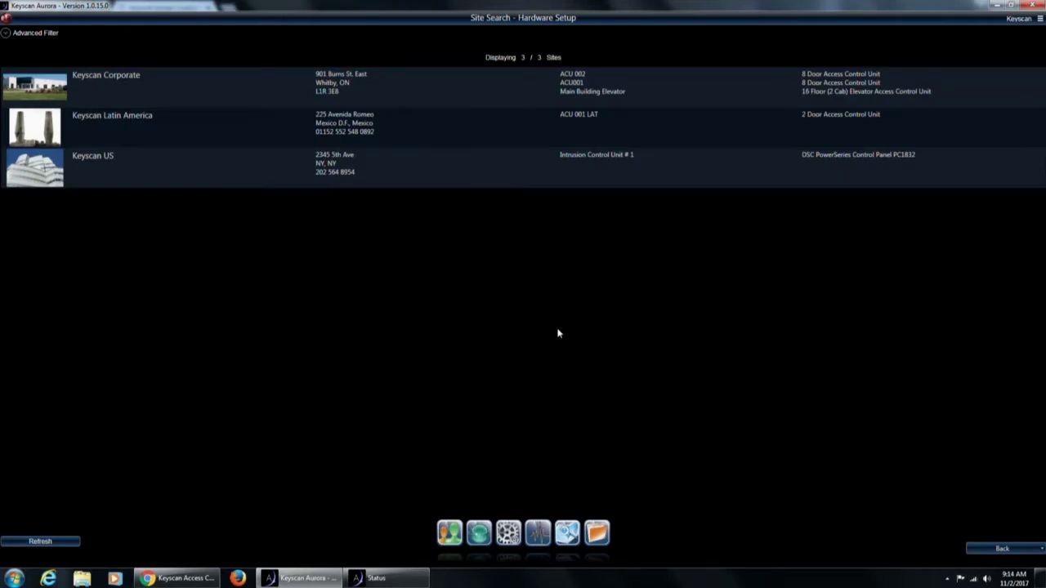
{"action": "left_click", "coordinate": [989, 549]}
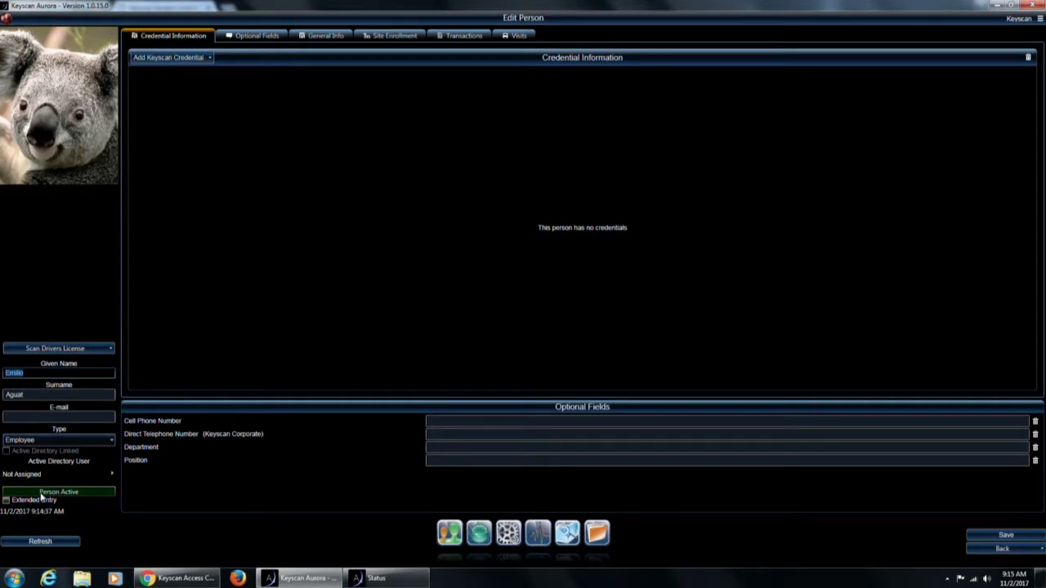
Add a new credential with batch number 235 and enter its card number.
{"action": "left_click", "coordinate": [169, 58]}
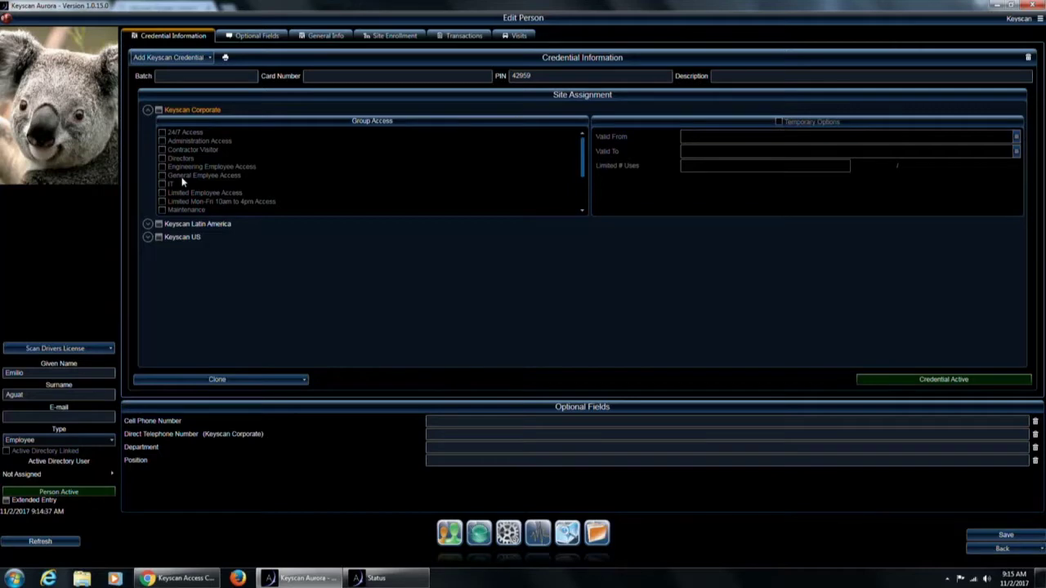
{"action": "left_click", "coordinate": [208, 77]}
{"action": "key", "text": "Tab"}
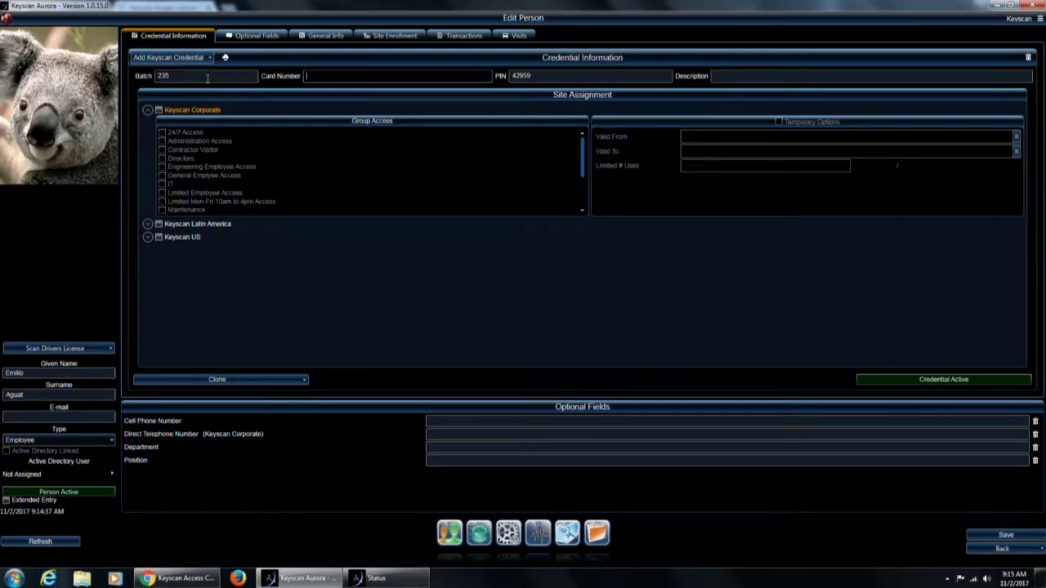
Assign the credential to the Keyscan Corporate site, leaving Keyscan US unticked.
{"action": "left_click", "coordinate": [158, 111]}
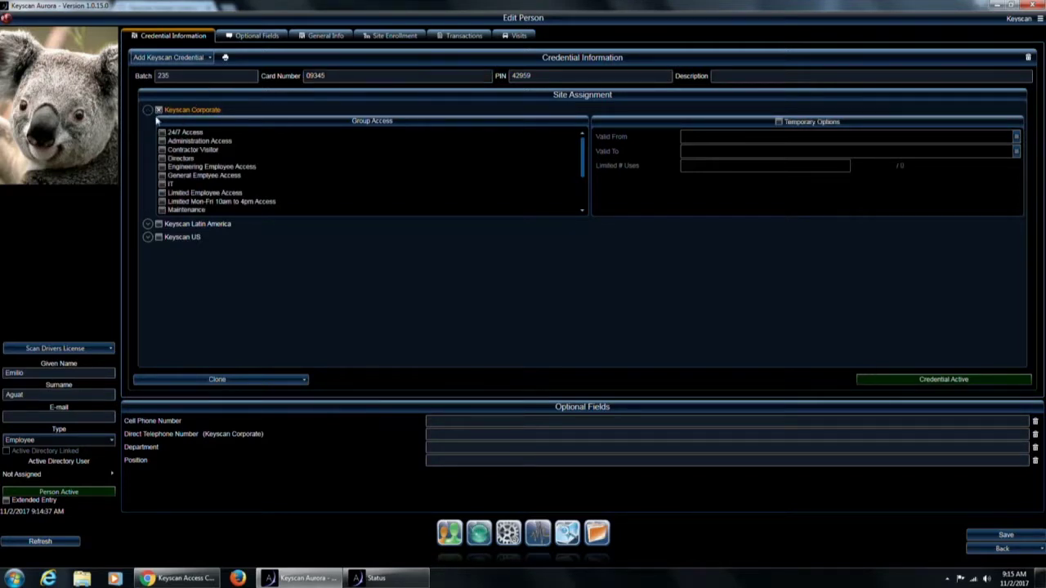
{"action": "left_click", "coordinate": [159, 236]}
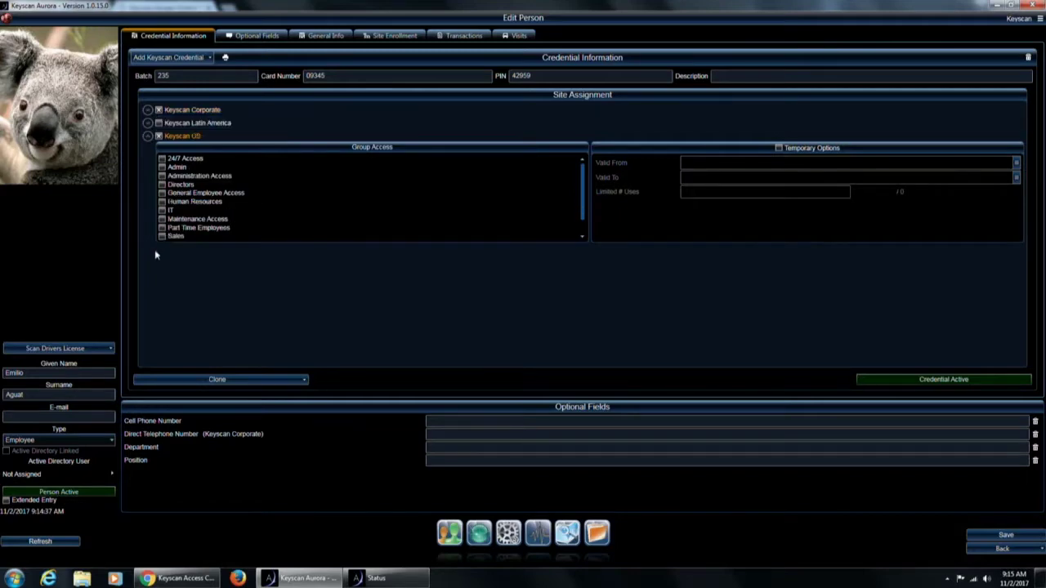
{"action": "left_click", "coordinate": [147, 109]}
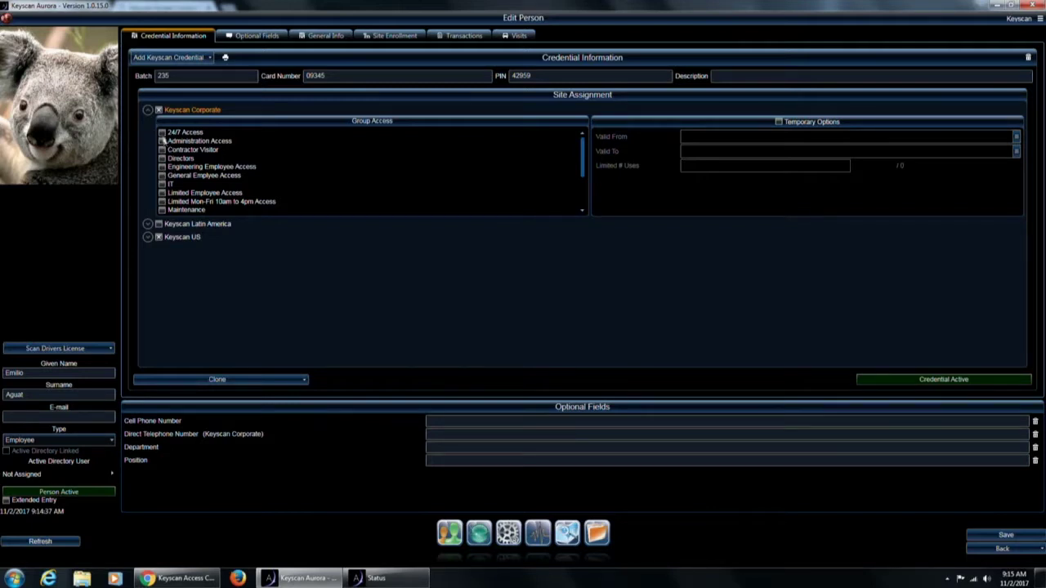
{"action": "left_click", "coordinate": [159, 238]}
Delete the credential, then show live and credential-not-found entries in the Transactions tab.
{"action": "left_click", "coordinate": [1028, 60]}
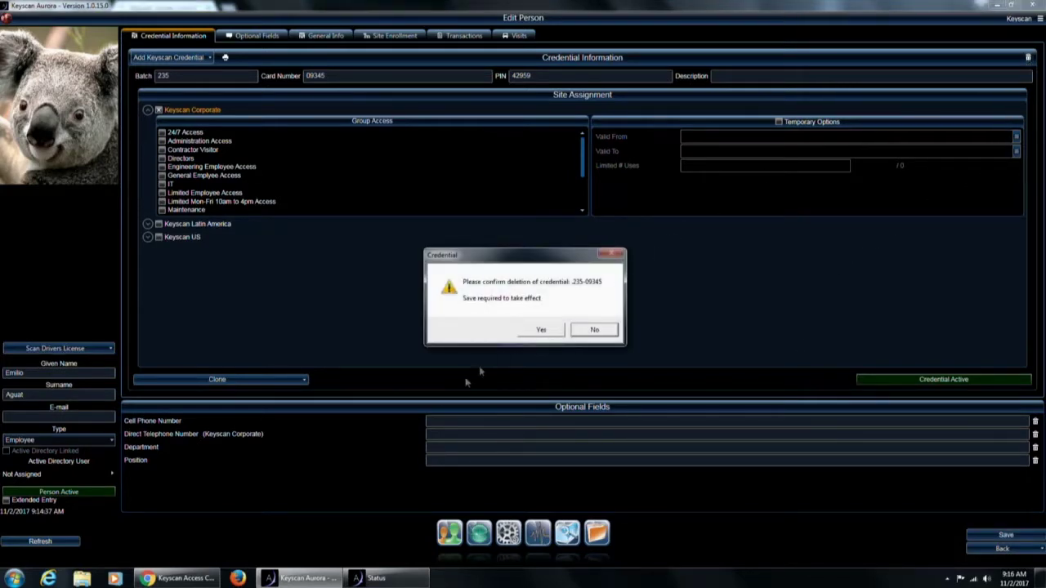
{"action": "left_click", "coordinate": [541, 330]}
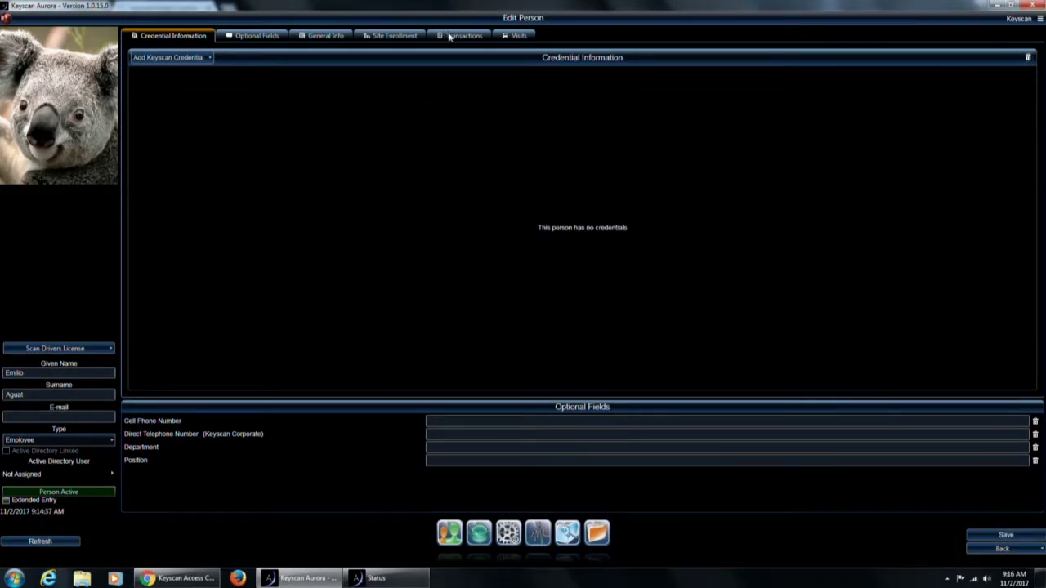
{"action": "left_click", "coordinate": [449, 37]}
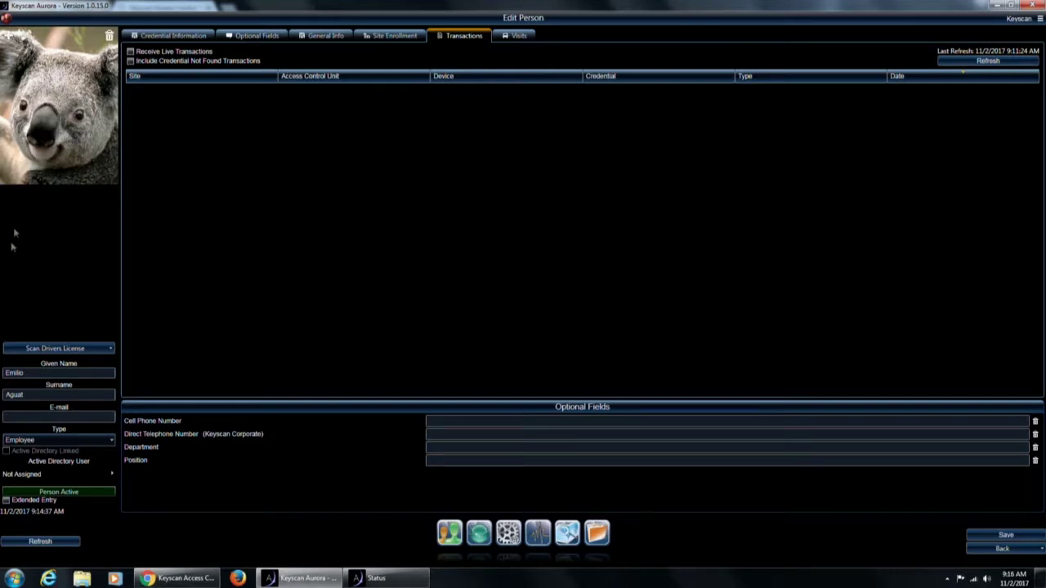
{"action": "left_click", "coordinate": [130, 52]}
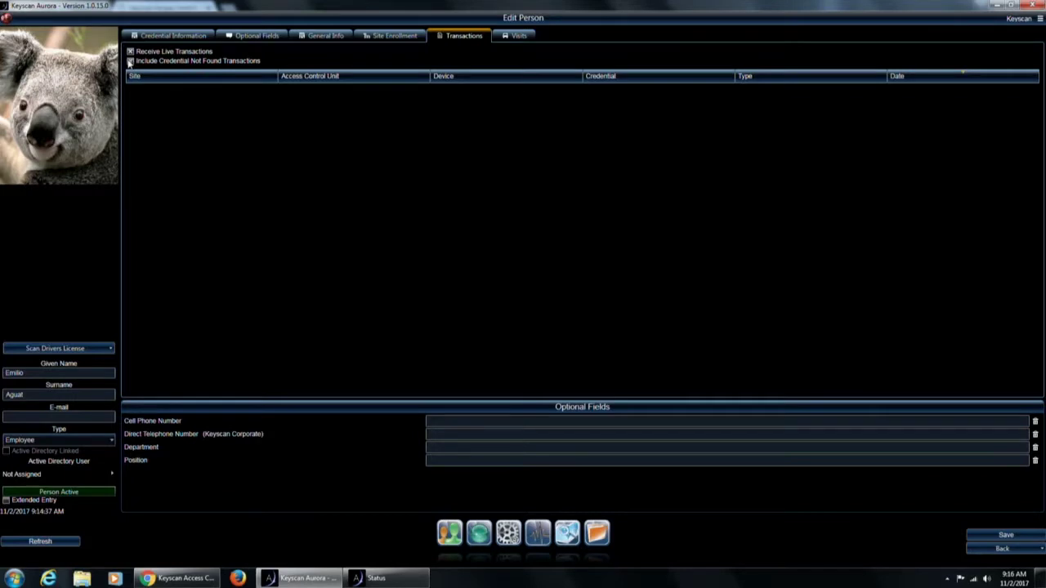
{"action": "left_click", "coordinate": [130, 61]}
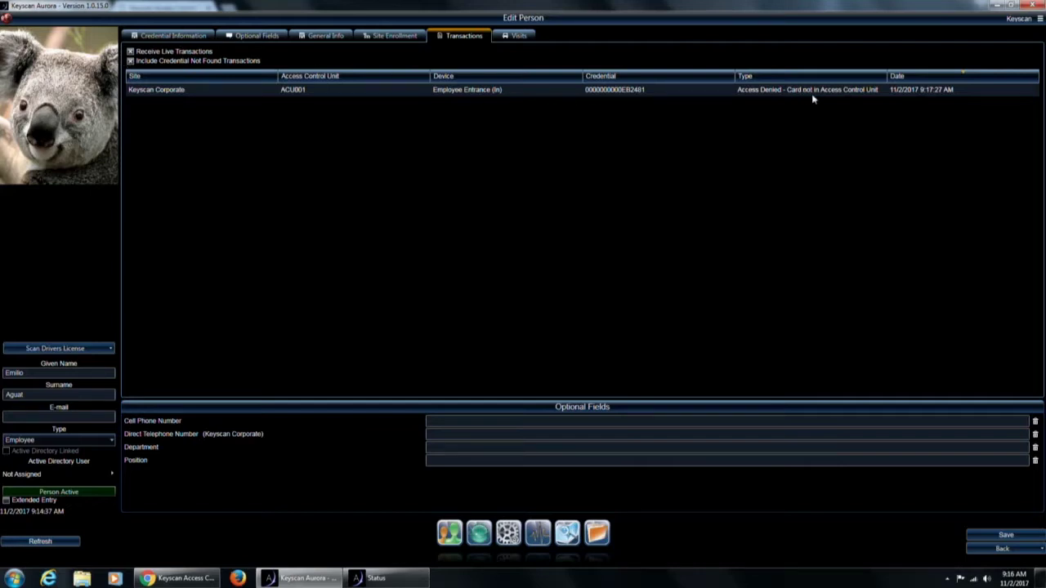
Create a Keyscan credential from the denied transaction for Keyscan Corporate with 24/7 Access, and save.
{"action": "right_click", "coordinate": [542, 96]}
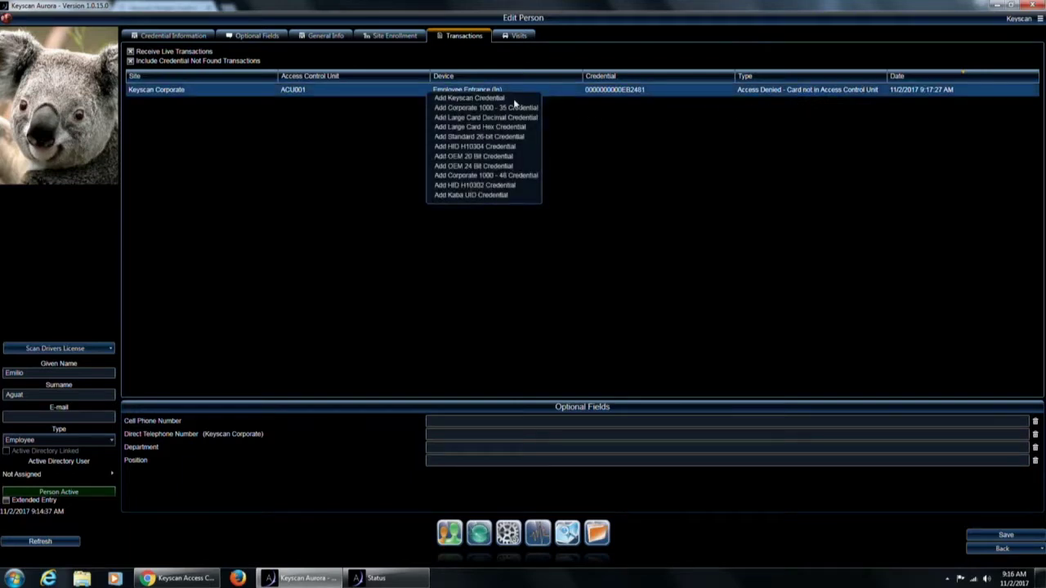
{"action": "left_click", "coordinate": [514, 100]}
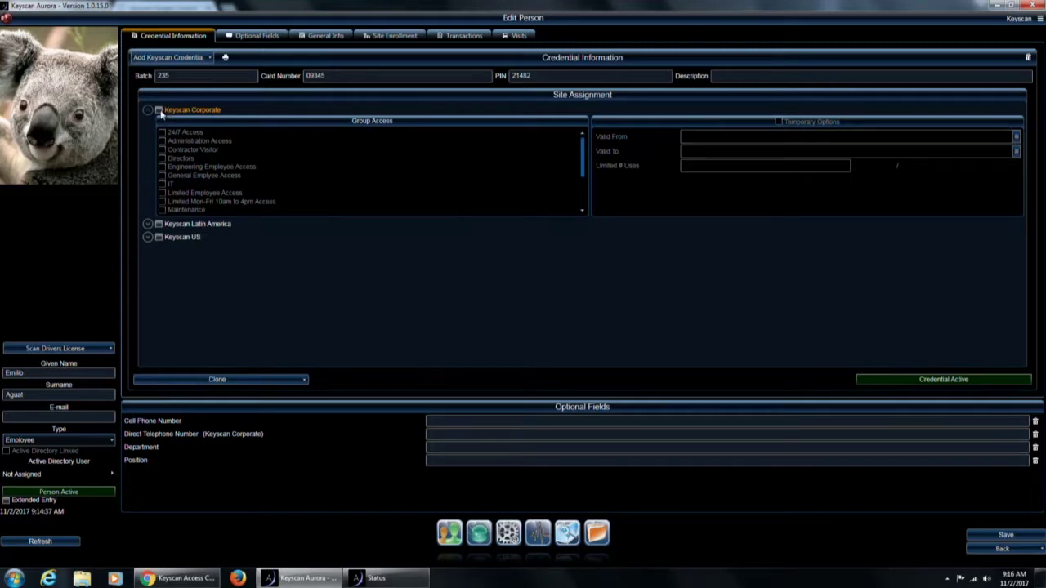
{"action": "left_click", "coordinate": [160, 113]}
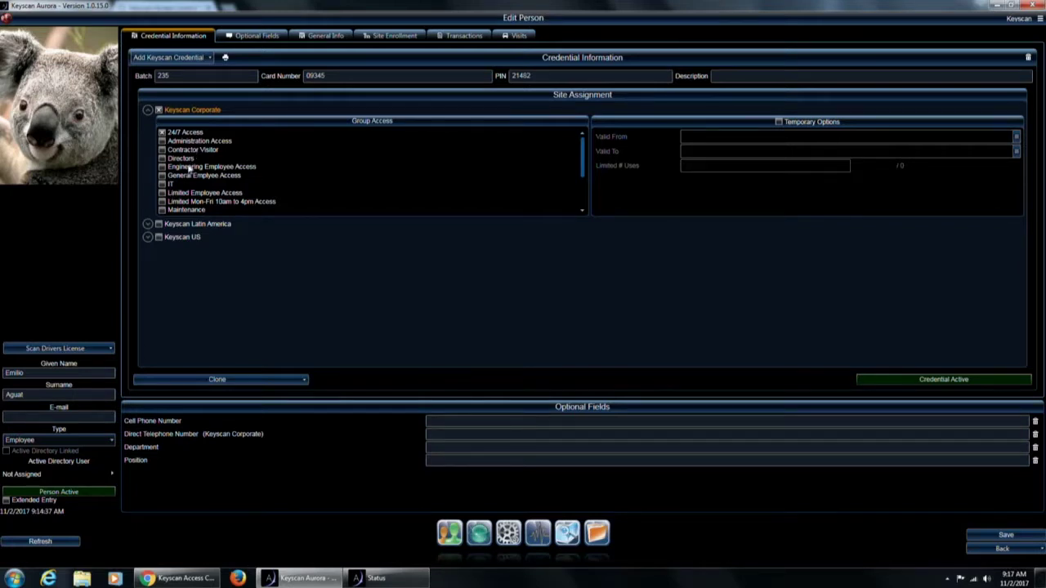
{"action": "mouse_move", "coordinate": [189, 161]}
{"action": "left_click", "coordinate": [998, 536]}
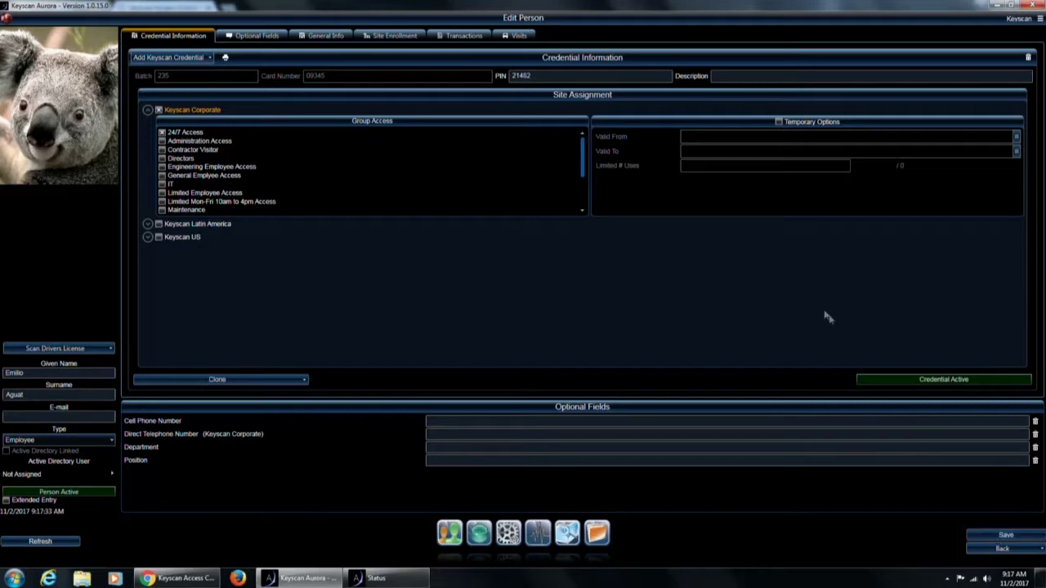
Show the person's transaction history, then reposition and minimize the Status window.
{"action": "left_click", "coordinate": [469, 36]}
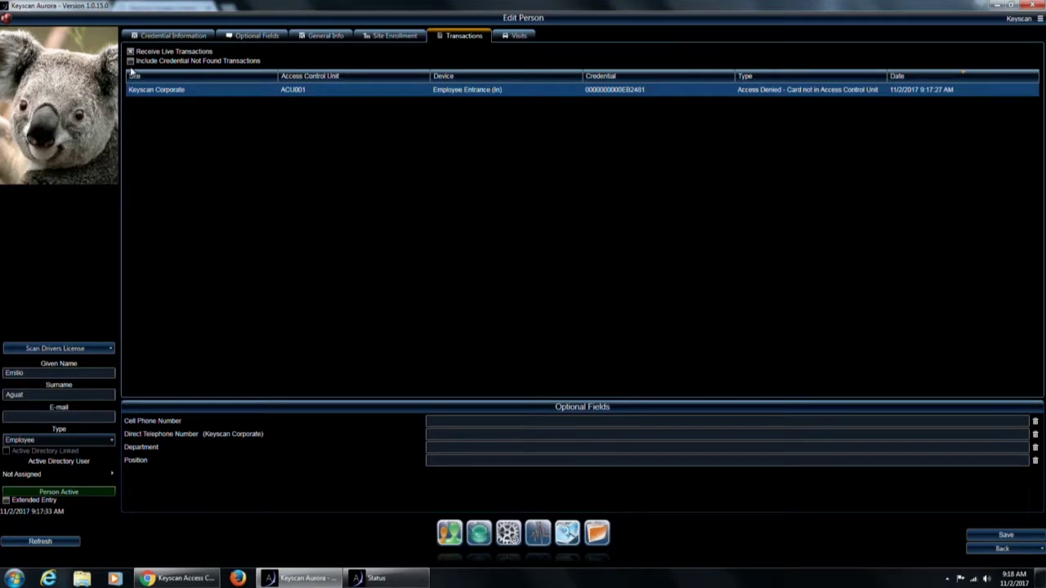
{"action": "left_click", "coordinate": [412, 581]}
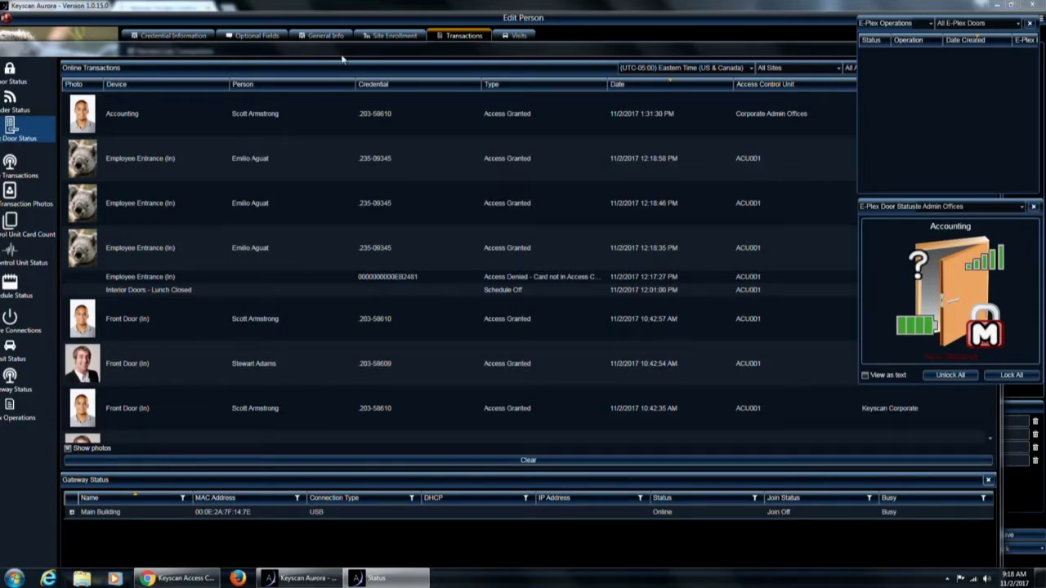
{"action": "left_click_drag", "start_coordinate": [343, 53], "coordinate": [341, 113]}
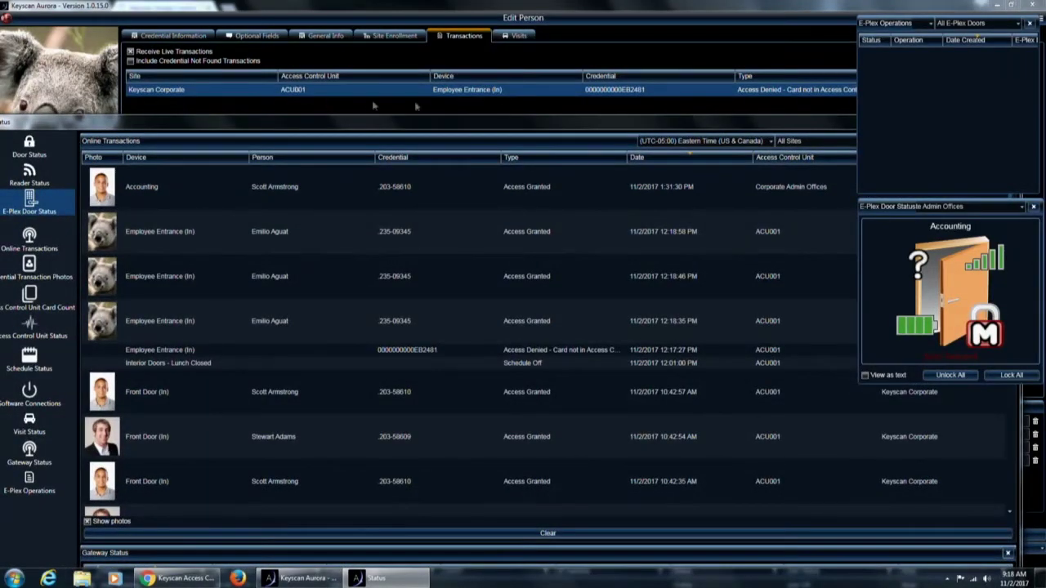
{"action": "left_click_drag", "start_coordinate": [425, 126], "coordinate": [449, 108]}
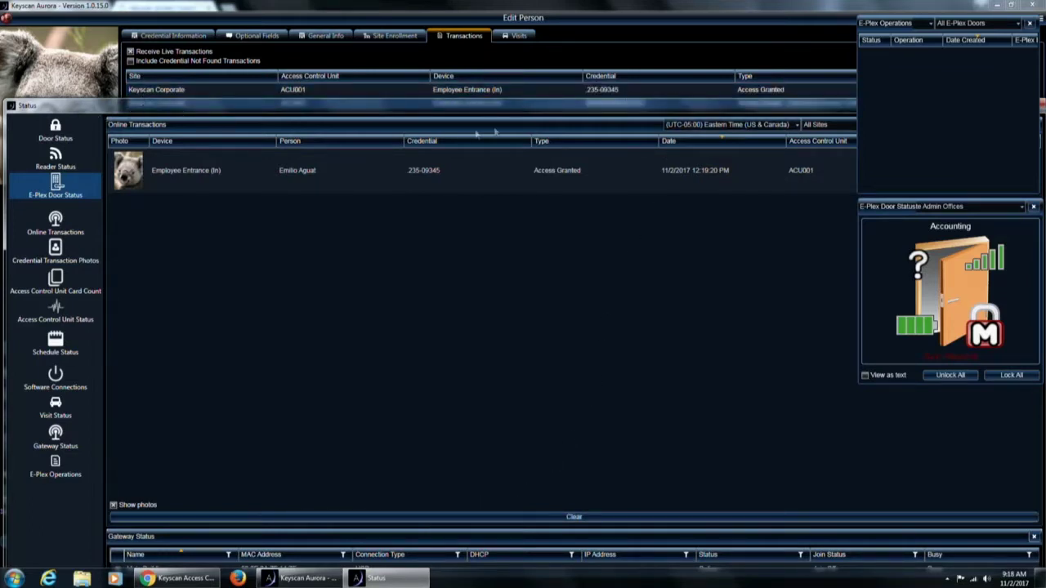
{"action": "left_click_drag", "start_coordinate": [833, 109], "coordinate": [743, 125]}
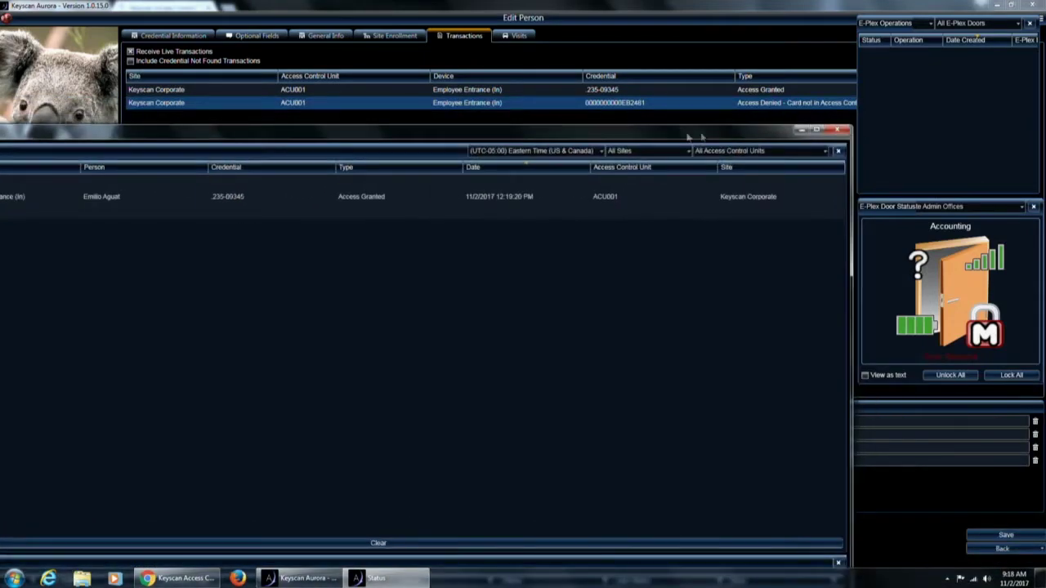
{"action": "left_click", "coordinate": [801, 128]}
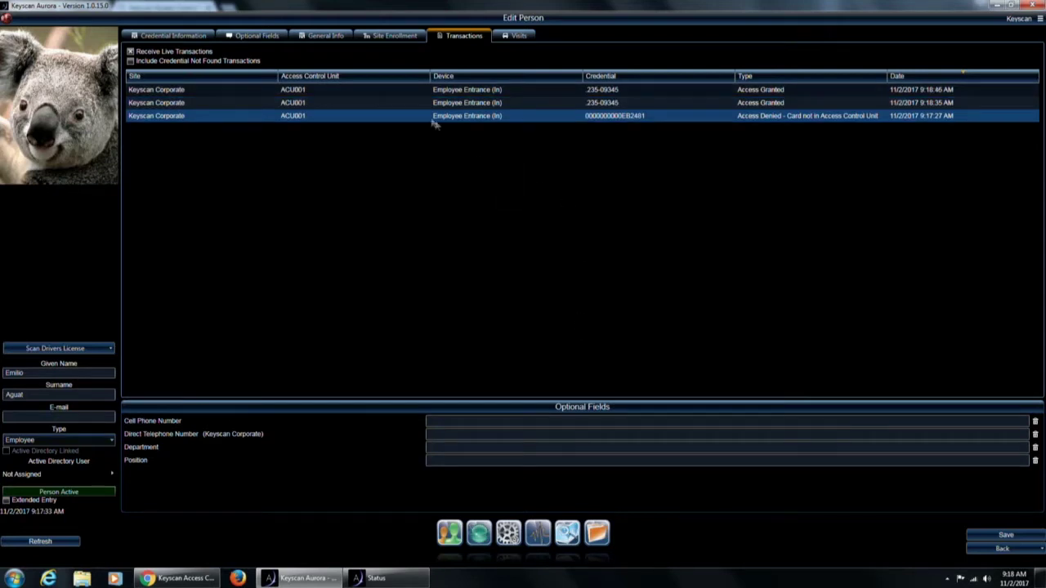
Reopen the Status window from the monitoring menu and move it toward the screen top.
{"action": "left_click", "coordinate": [537, 533]}
{"action": "left_click", "coordinate": [495, 485]}
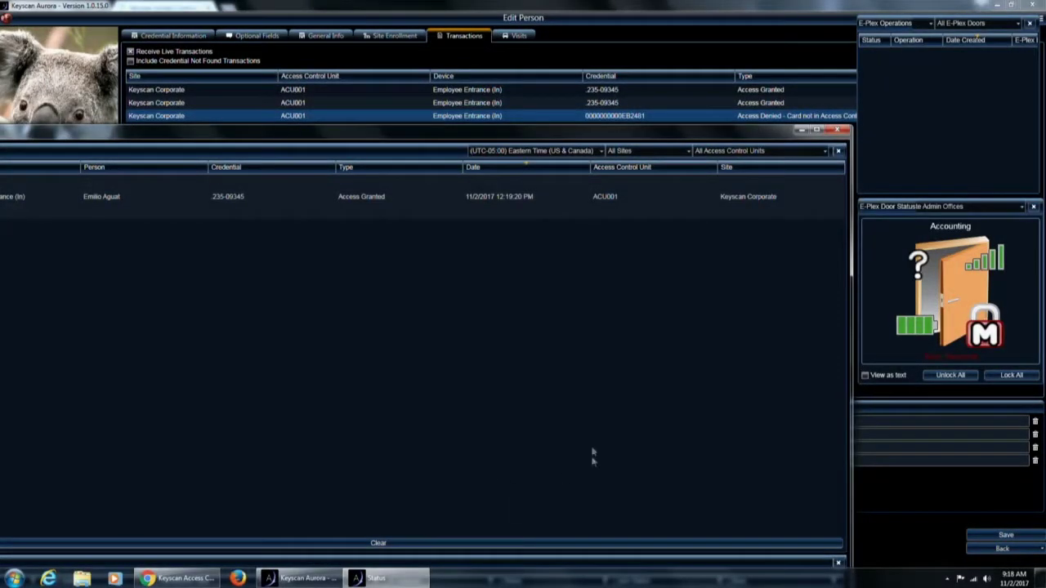
{"action": "left_click_drag", "start_coordinate": [142, 144], "coordinate": [343, 18]}
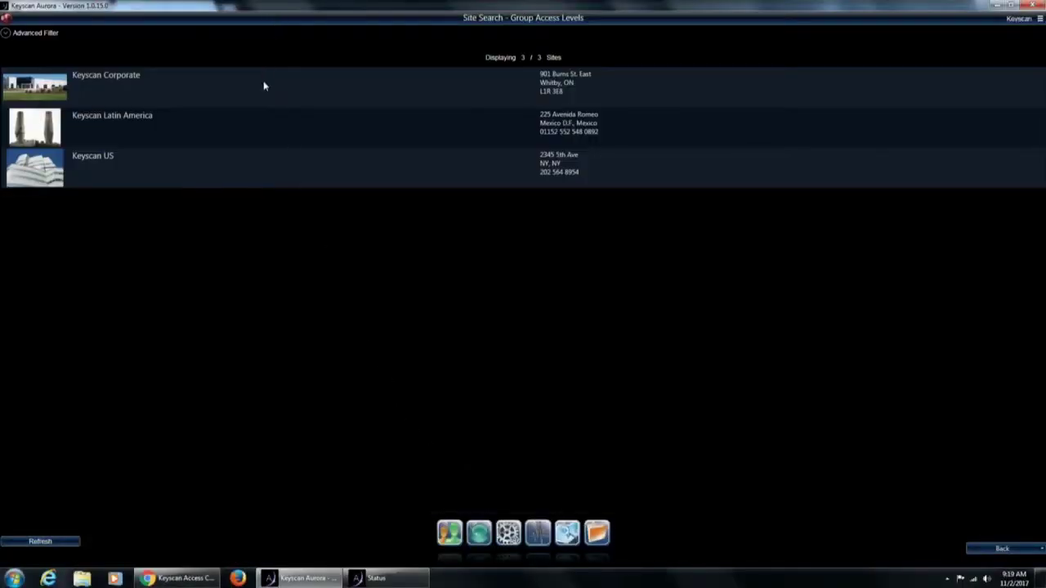
Review Keyscan Corporate's door, elevator and E-Plex group access levels, then list all 56 people.
{"action": "double_click", "coordinate": [264, 86]}
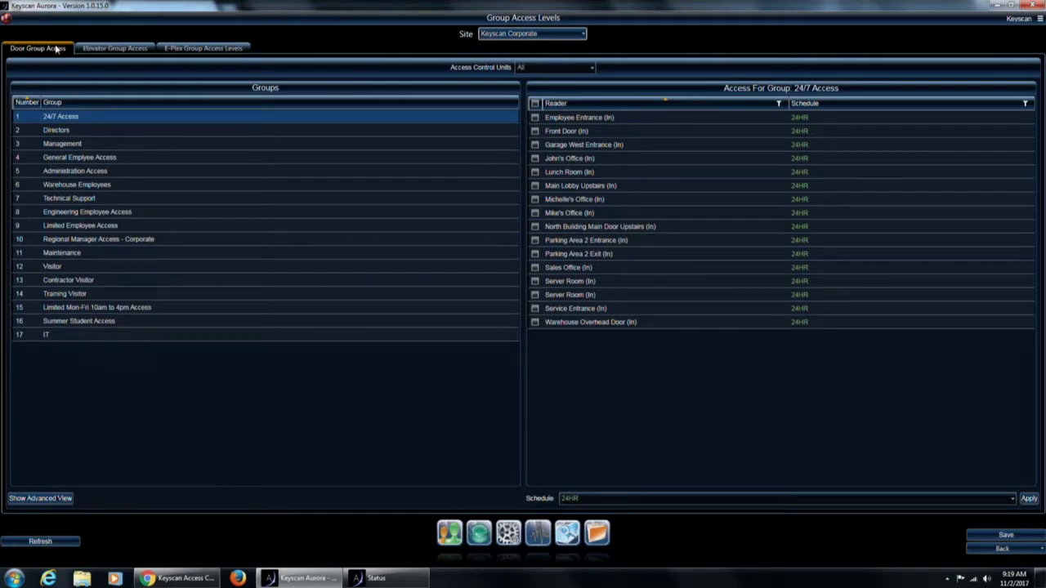
{"action": "left_click_drag", "start_coordinate": [45, 307], "coordinate": [40, 305]}
{"action": "left_click", "coordinate": [114, 49]}
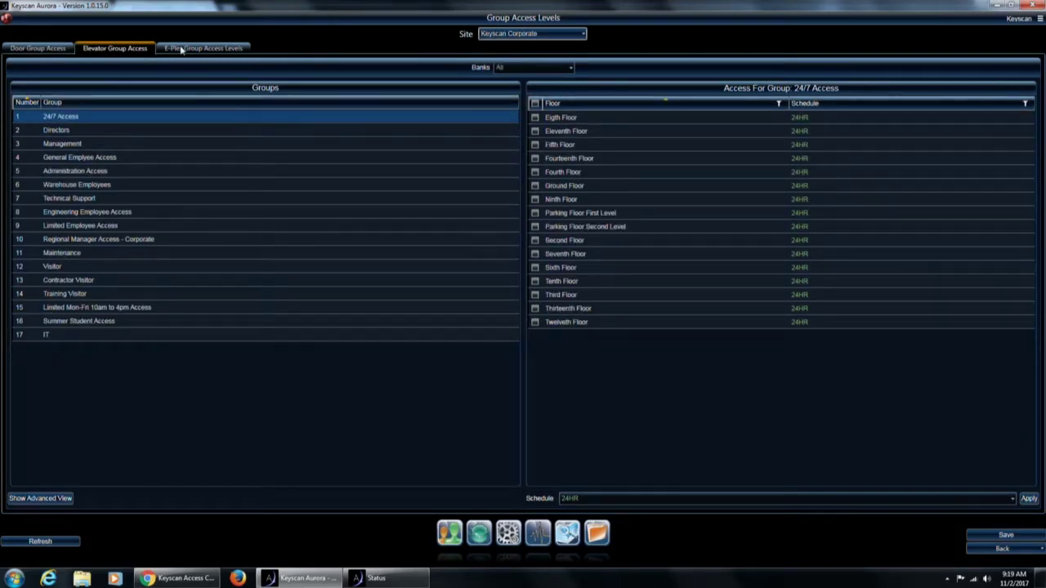
{"action": "left_click", "coordinate": [182, 49]}
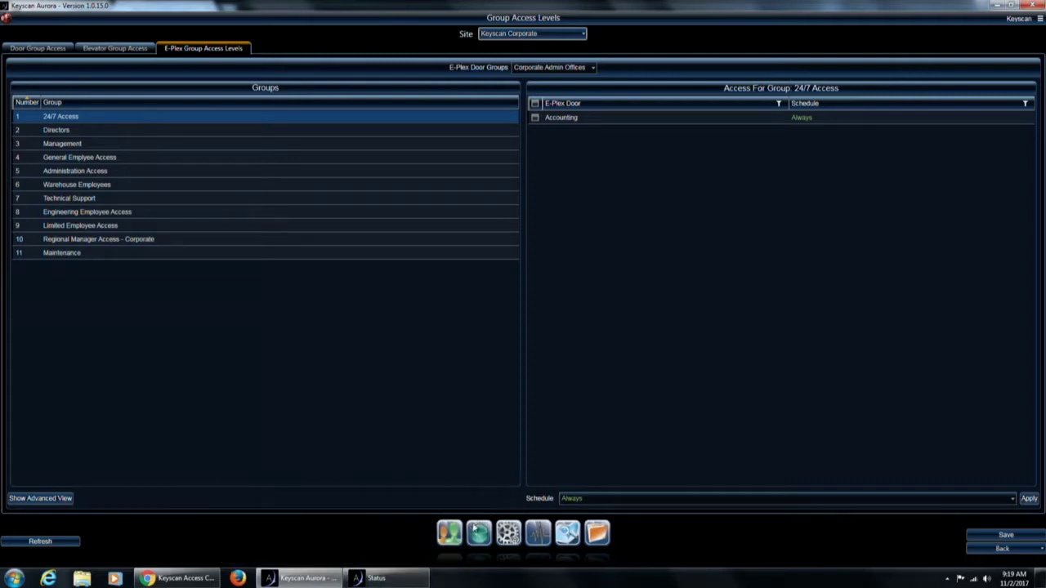
{"action": "left_click", "coordinate": [449, 532]}
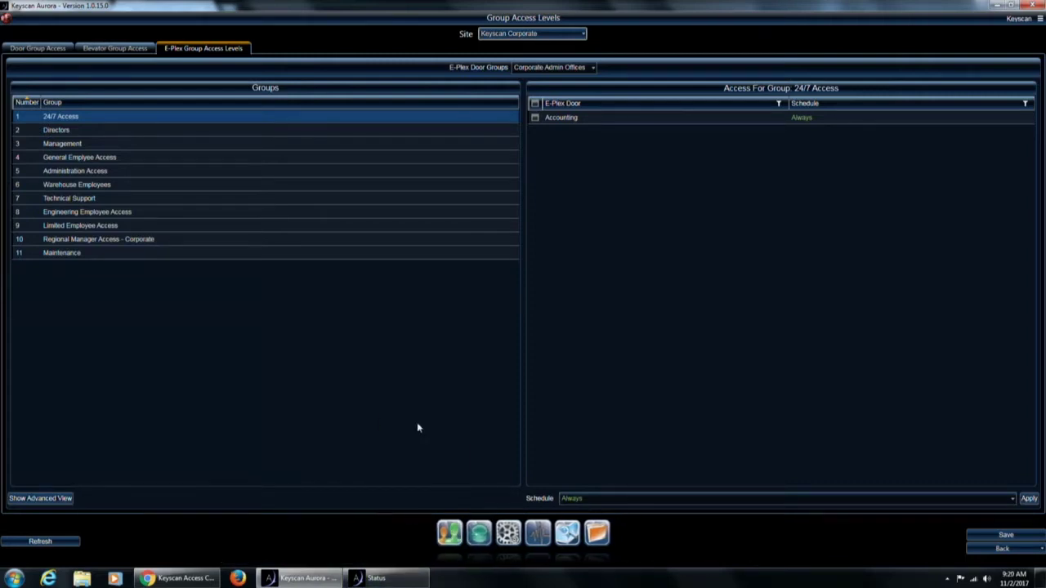
{"action": "left_click", "coordinate": [416, 423]}
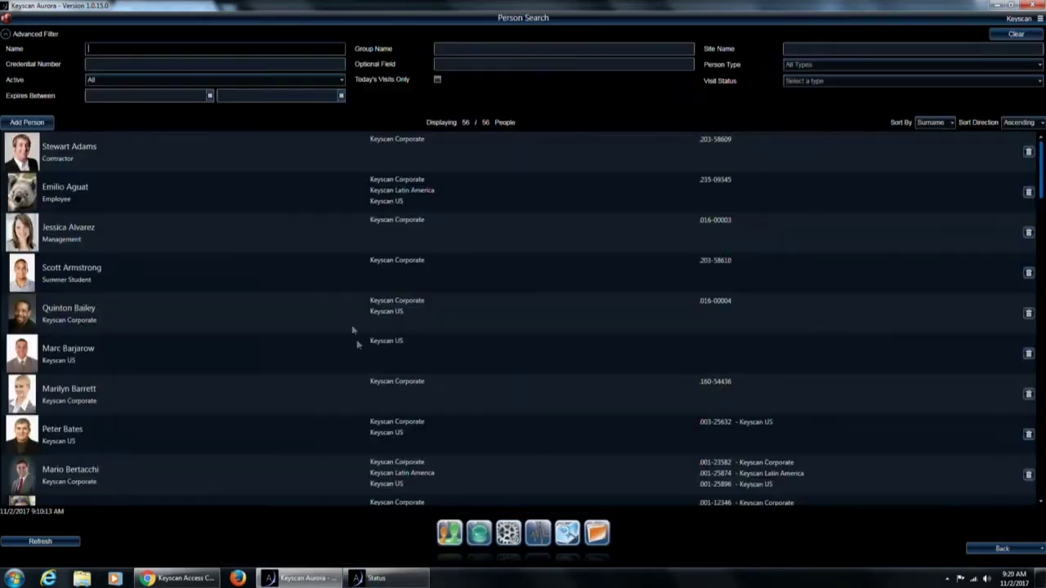
Open the contractor's record and mark the Keyscan Corporate credential inactive.
{"action": "double_click", "coordinate": [224, 170]}
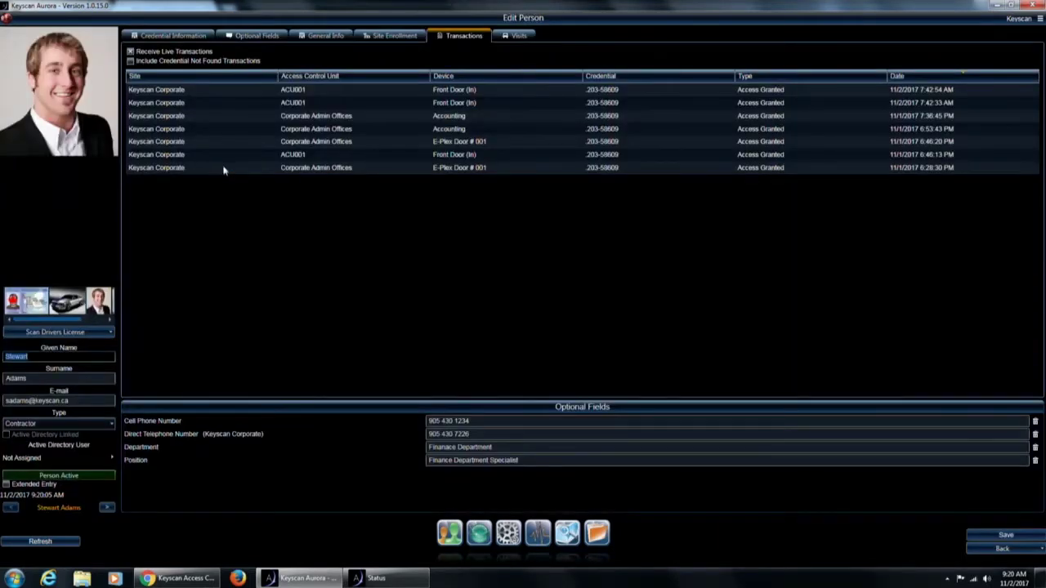
{"action": "left_click", "coordinate": [202, 38]}
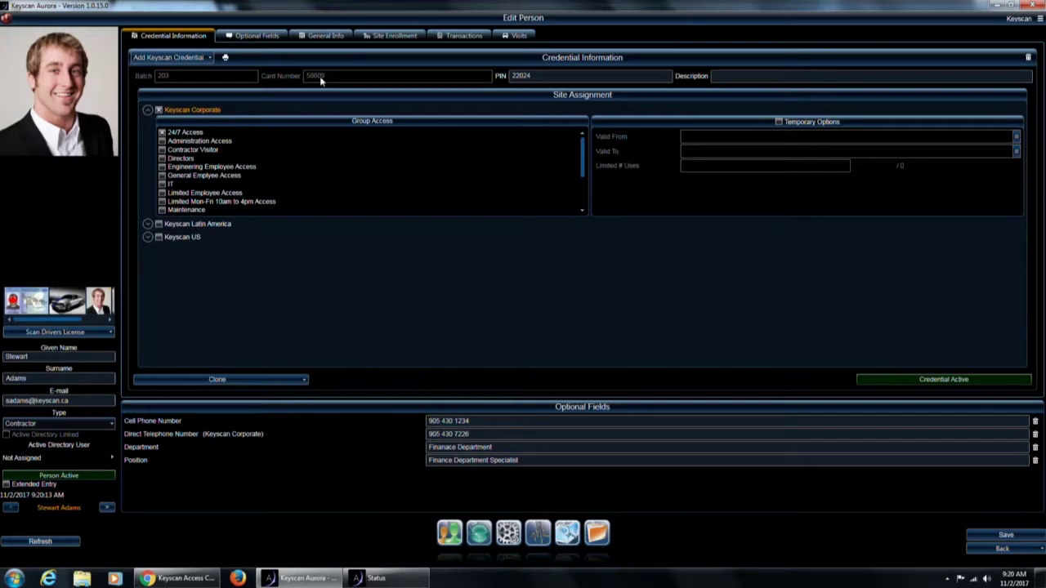
{"action": "left_click", "coordinate": [936, 381]}
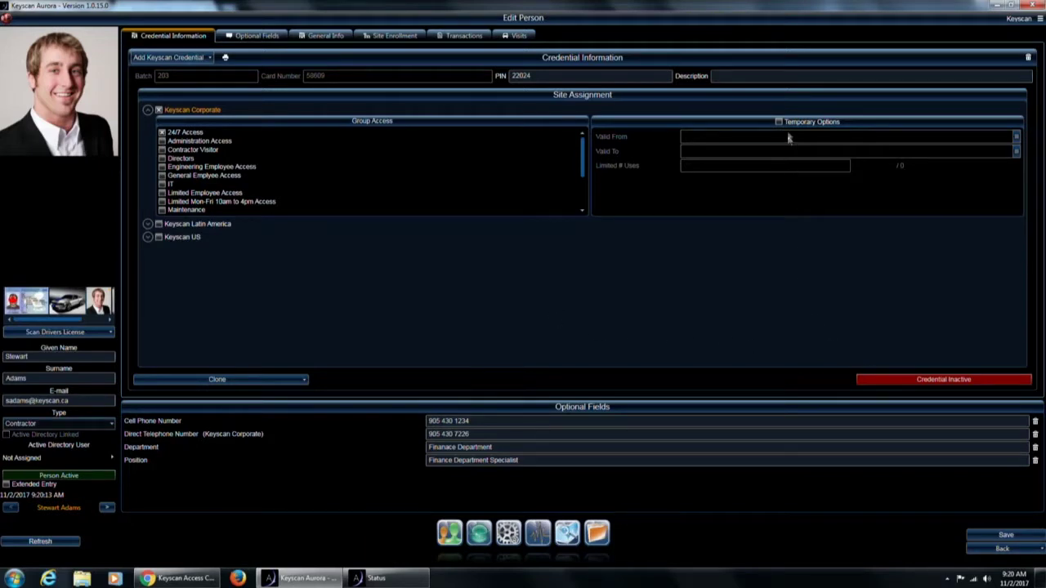
Save the old credential with description 'LOST NOV 2/17' and clone it into a new credential.
{"action": "left_click", "coordinate": [789, 75]}
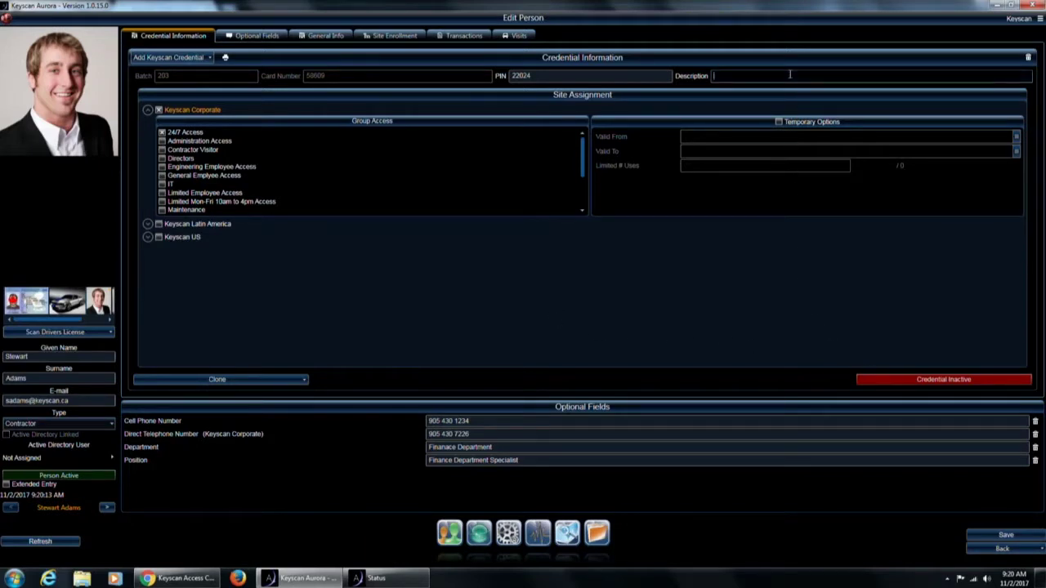
{"action": "type", "text": "LOST NOV 2/17"}
{"action": "left_click", "coordinate": [1006, 534]}
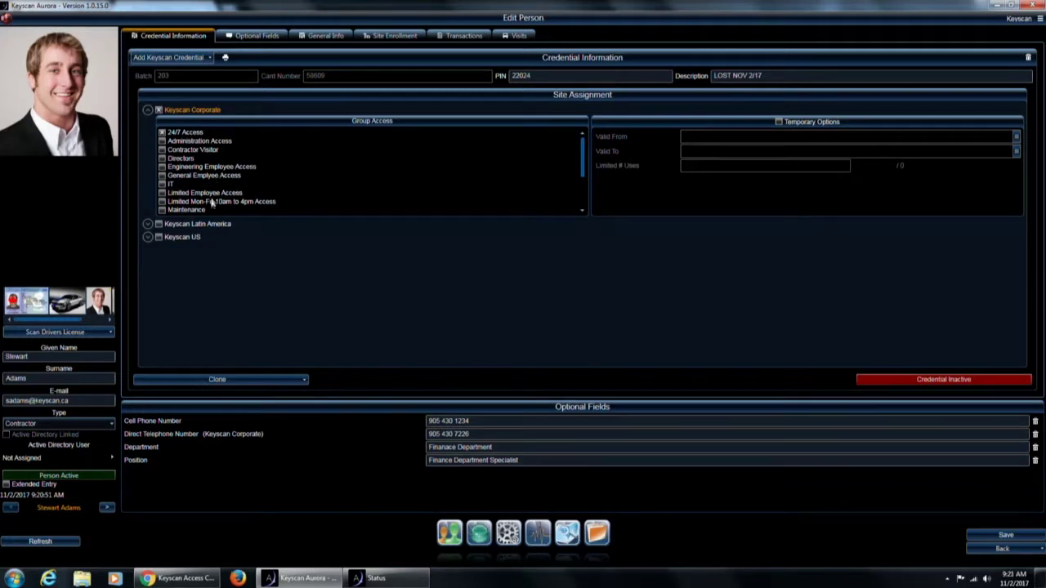
{"action": "left_click", "coordinate": [198, 379]}
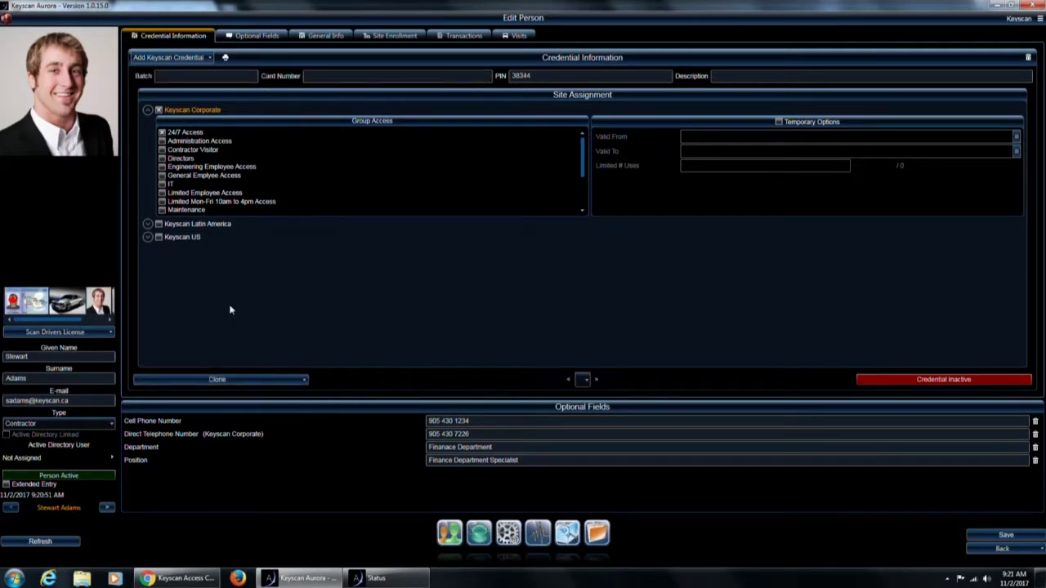
{"action": "left_click", "coordinate": [219, 77]}
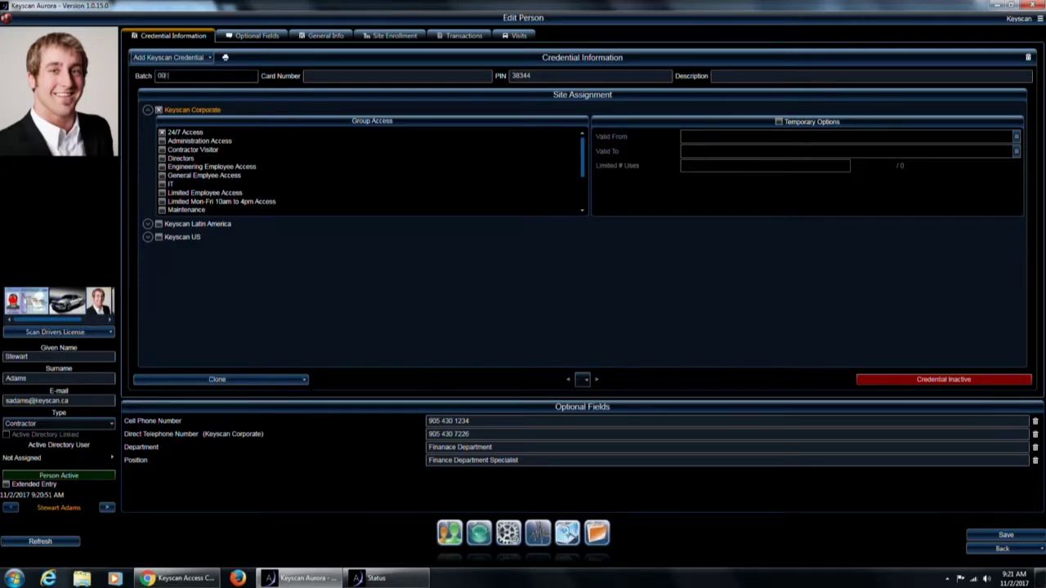
{"action": "key", "text": "Tab"}
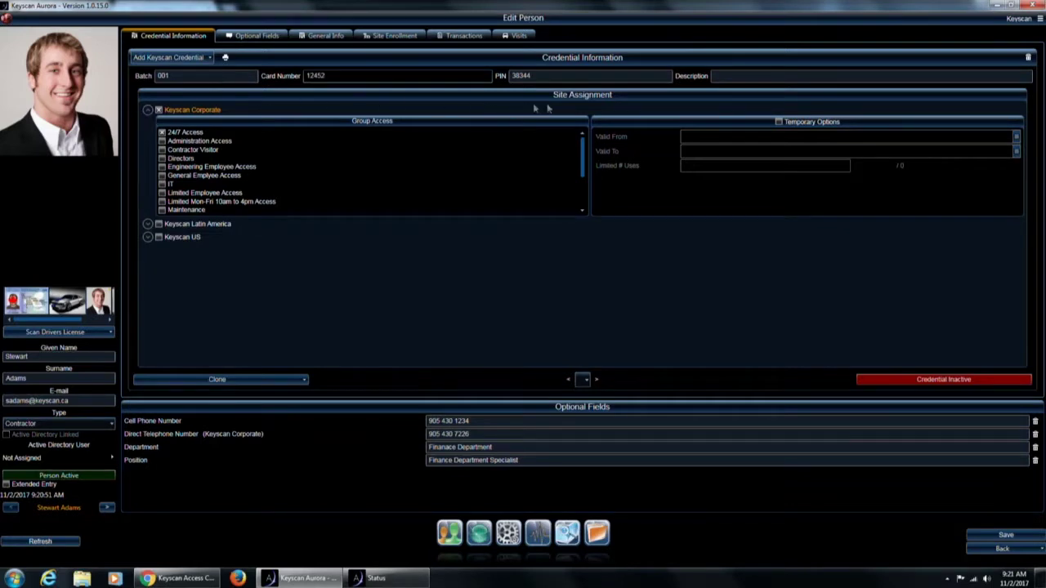
{"action": "left_click", "coordinate": [730, 77]}
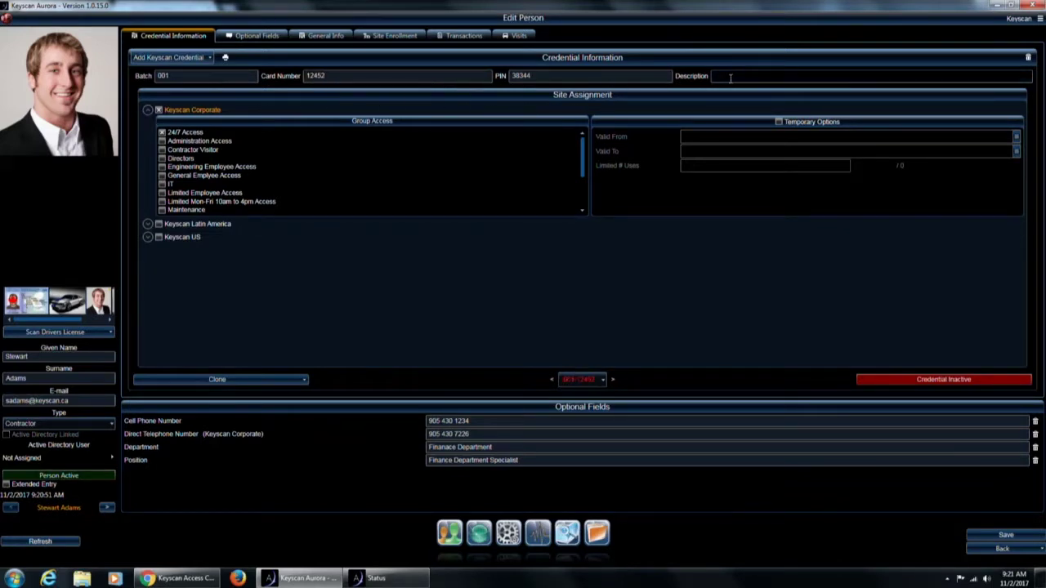
{"action": "type", "text": "NEW CARD NOV 2/17"}
{"action": "left_click", "coordinate": [902, 380]}
{"action": "left_click", "coordinate": [1002, 534]}
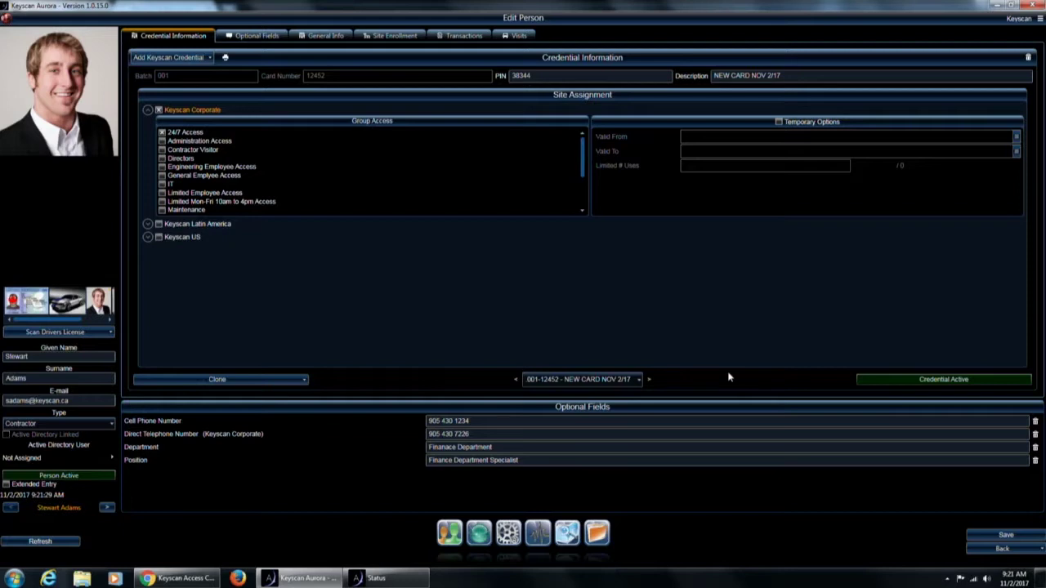
{"action": "left_click", "coordinate": [147, 225]}
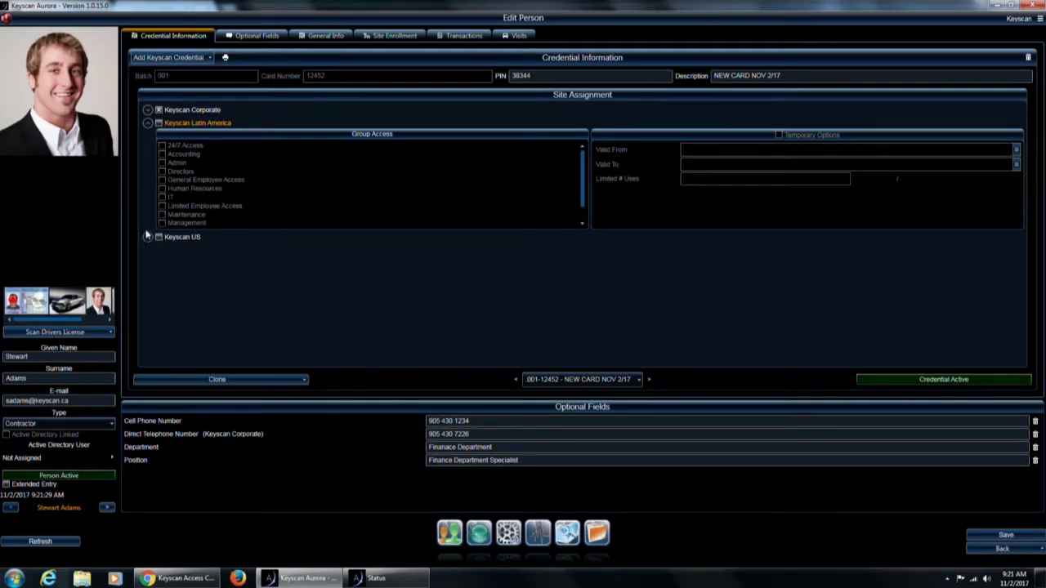
Browse the Optional Fields, Credential Information and General Info tabs, ending on Site Enrollment.
{"action": "left_click", "coordinate": [147, 110]}
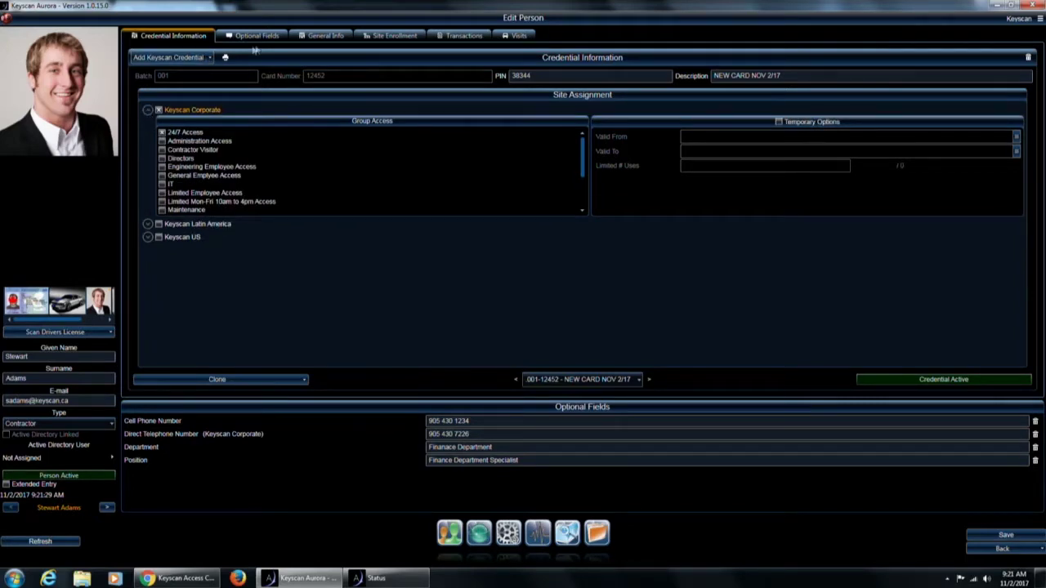
{"action": "left_click", "coordinate": [265, 40]}
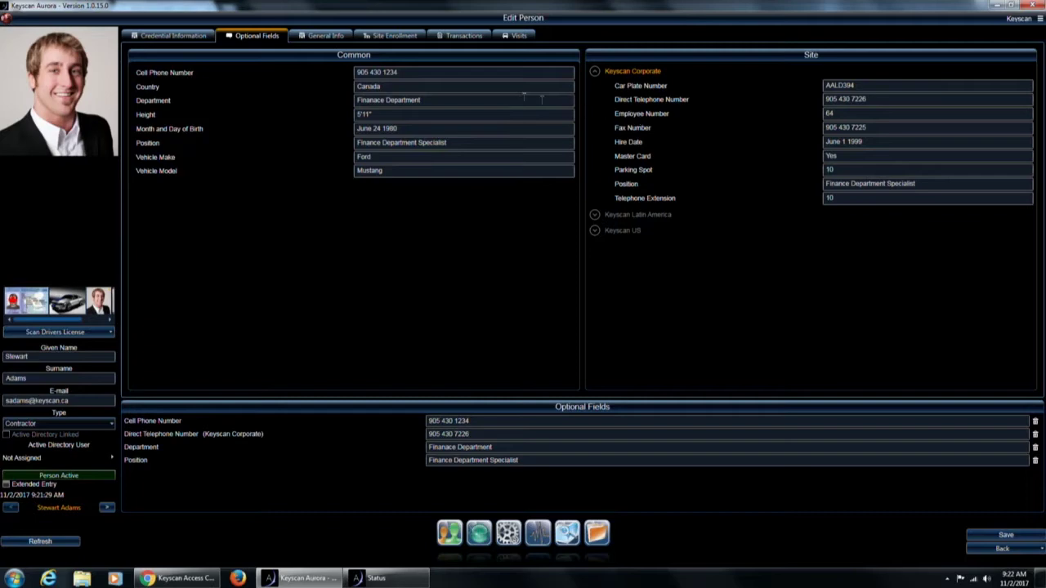
{"action": "left_click", "coordinate": [198, 39]}
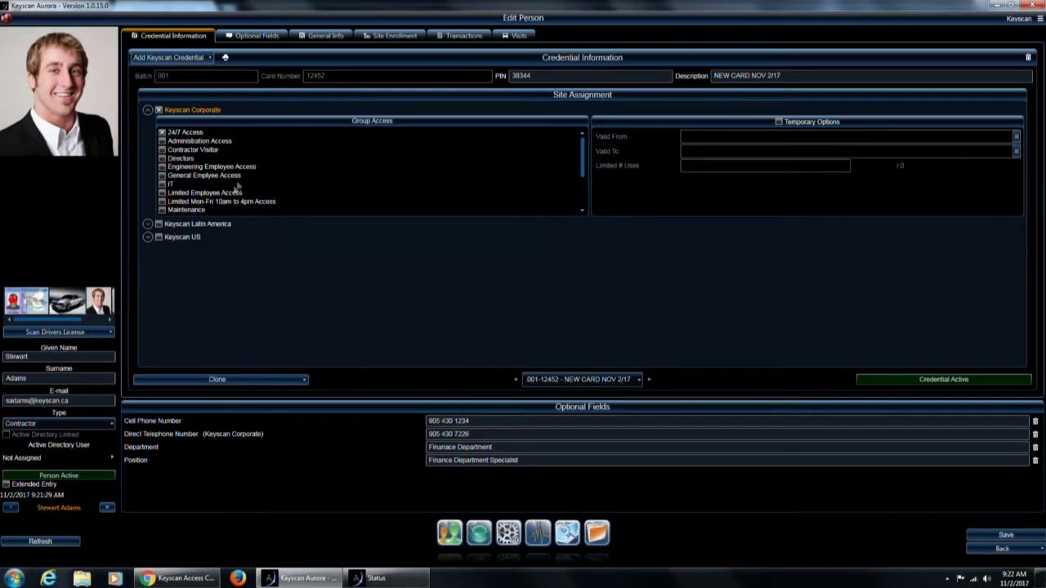
{"action": "left_click", "coordinate": [315, 39]}
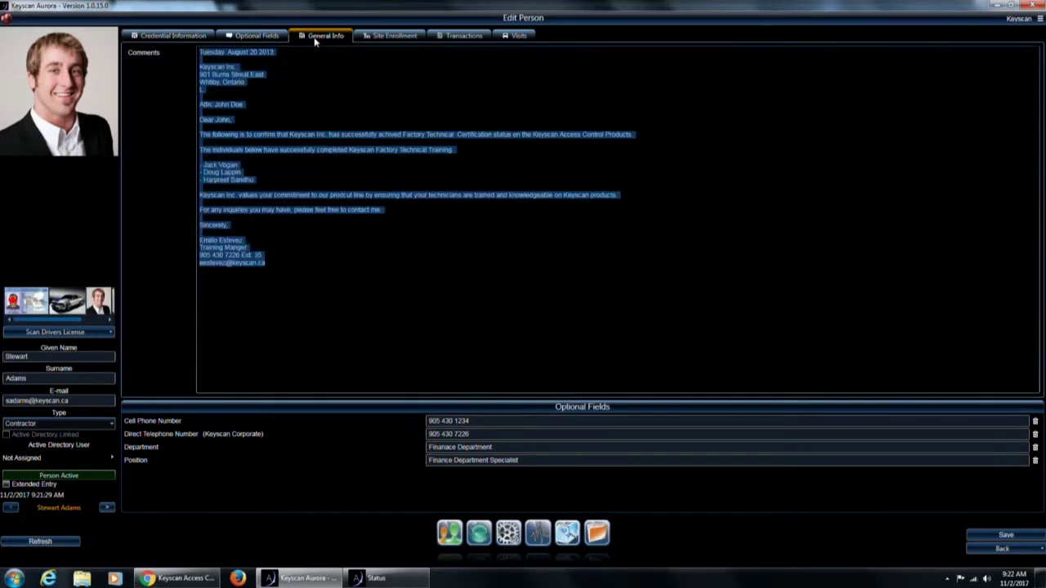
{"action": "left_click", "coordinate": [303, 84]}
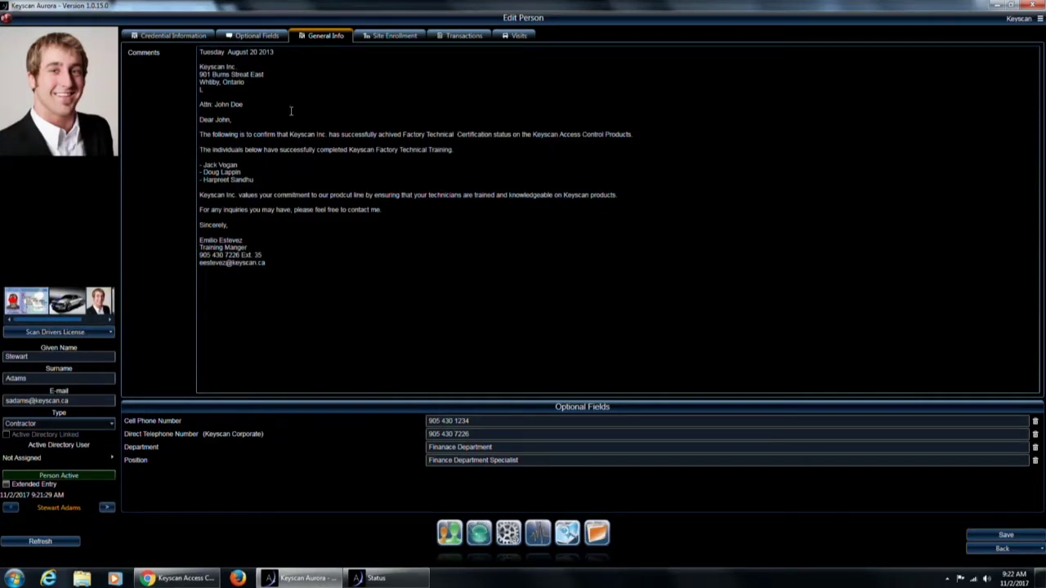
{"action": "left_click", "coordinate": [396, 38]}
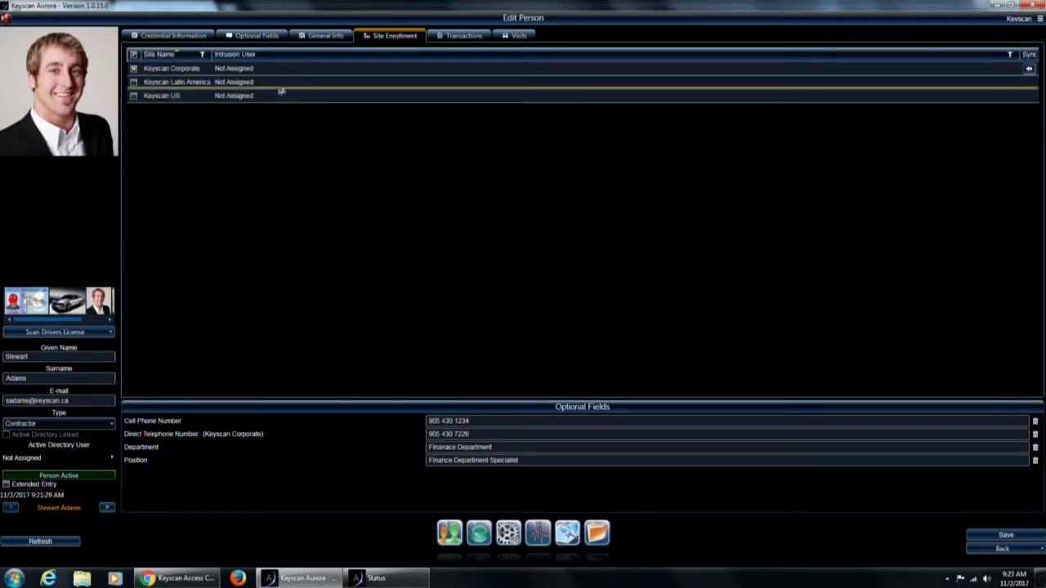
Enroll the person at Keyscan US alongside Keyscan Corporate on the Site Enrollment tab.
{"action": "left_click", "coordinate": [158, 39]}
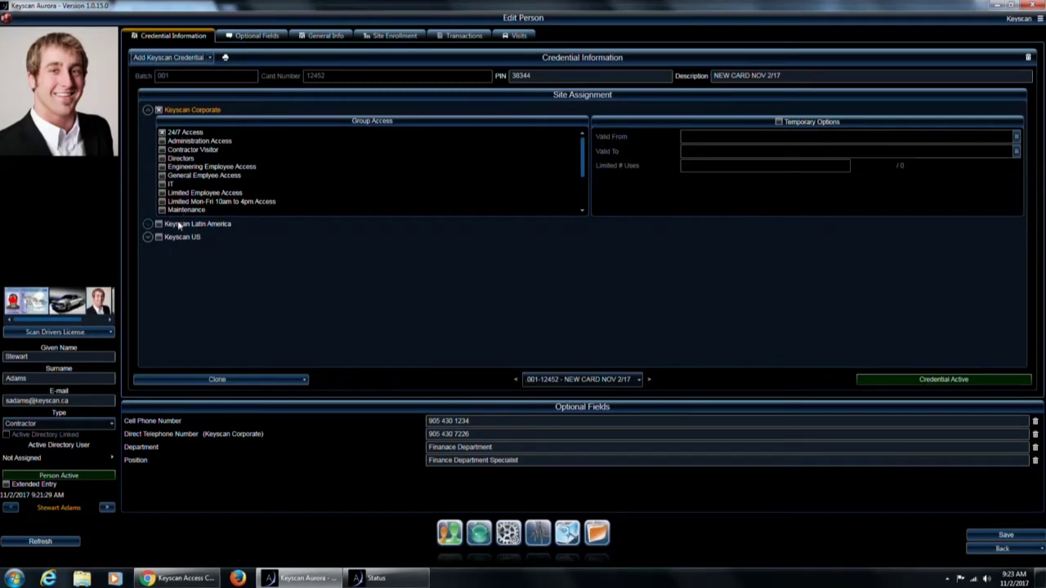
{"action": "left_click", "coordinate": [371, 34]}
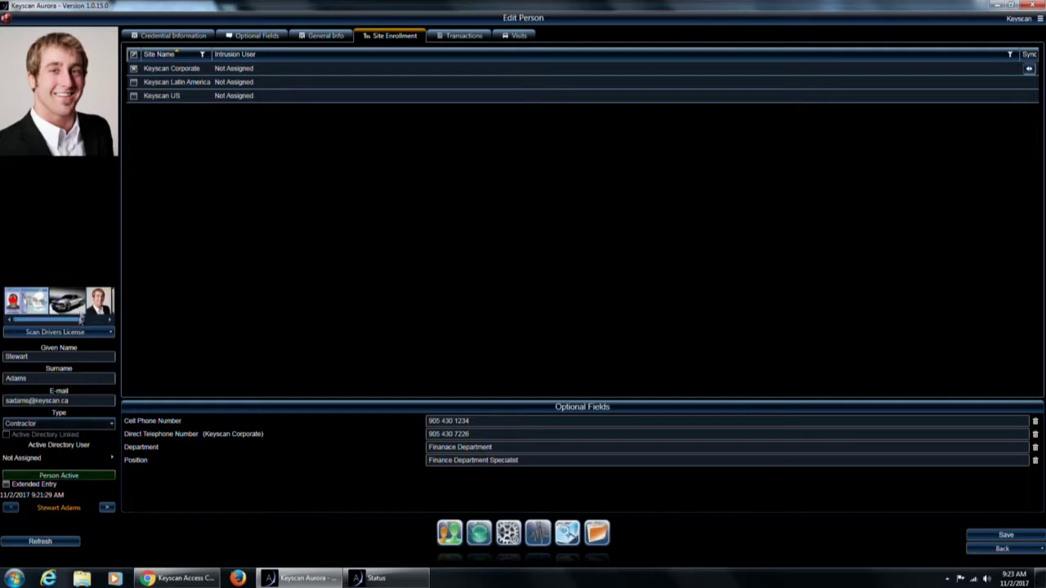
{"action": "left_click", "coordinate": [134, 96]}
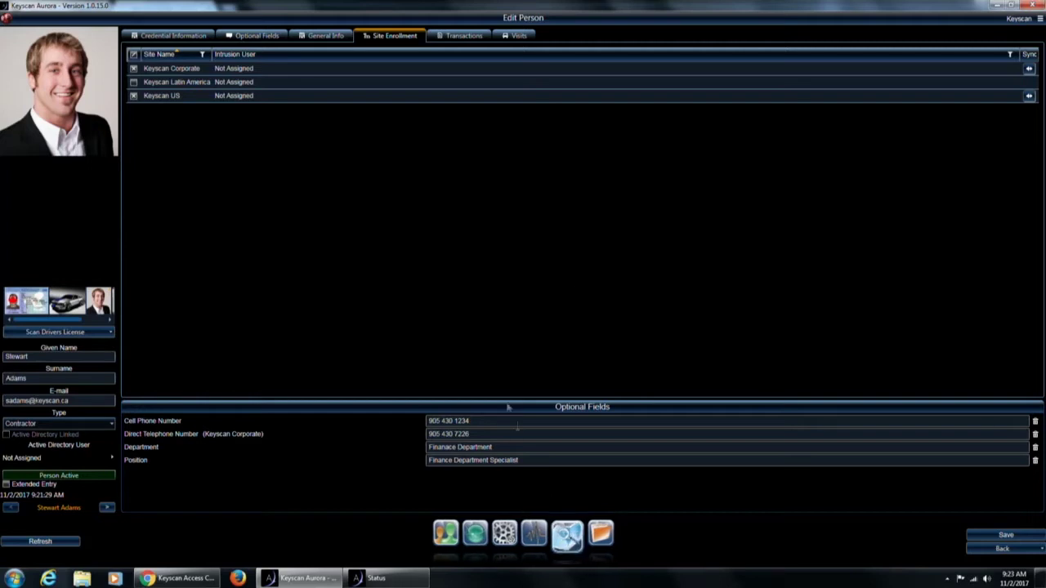
{"action": "left_click", "coordinate": [479, 537]}
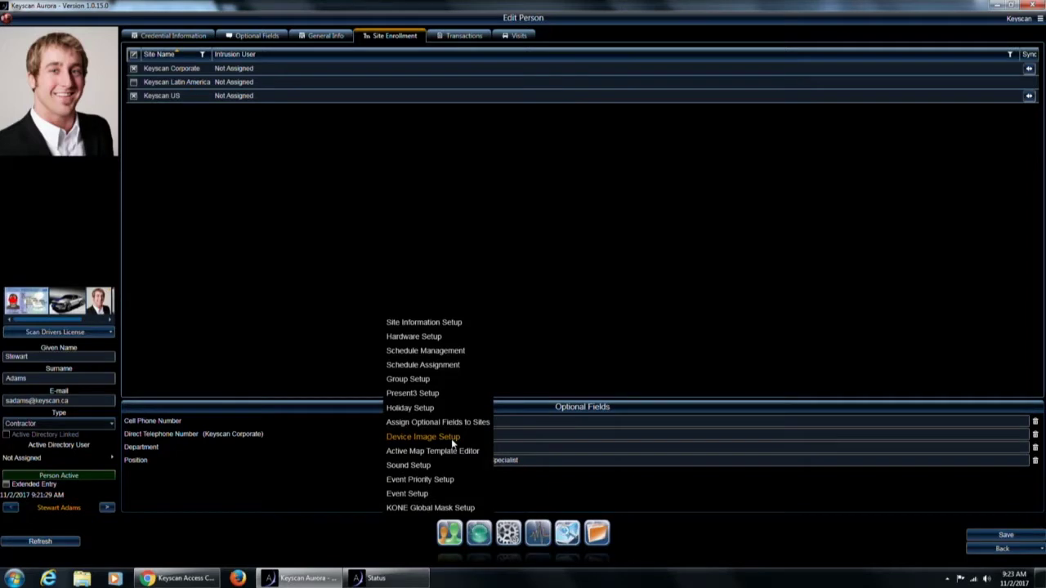
Discard the person's edits and add an Avigilon Control Center video device to Keyscan Corporate.
{"action": "left_click", "coordinate": [430, 348]}
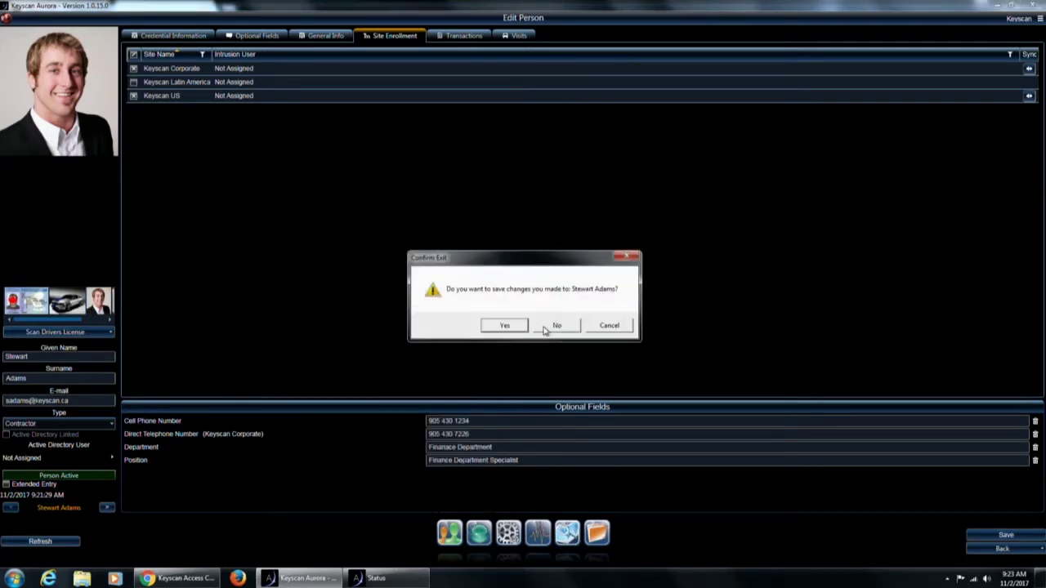
{"action": "left_click", "coordinate": [546, 325]}
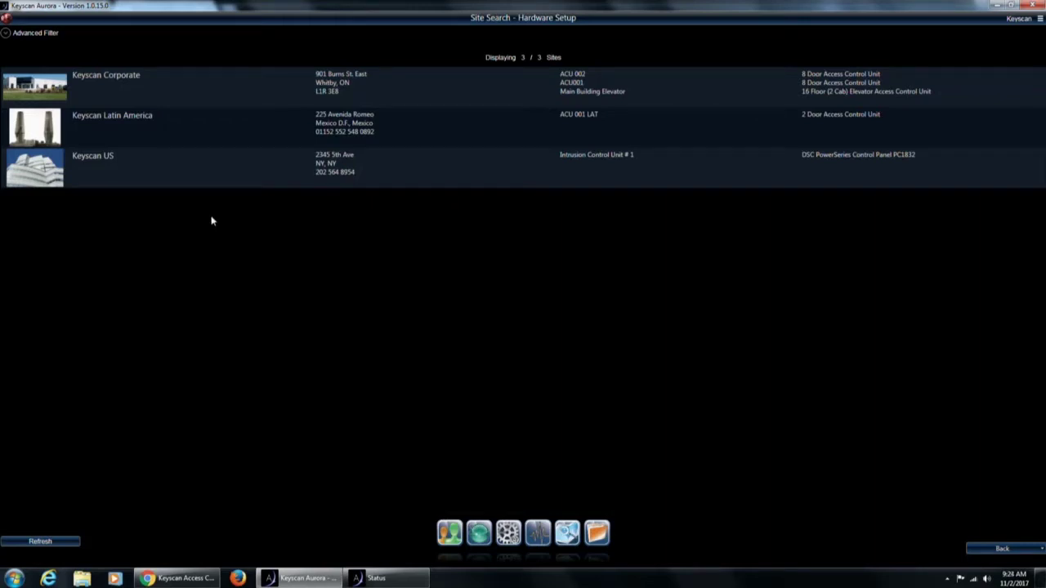
{"action": "left_click", "coordinate": [165, 93]}
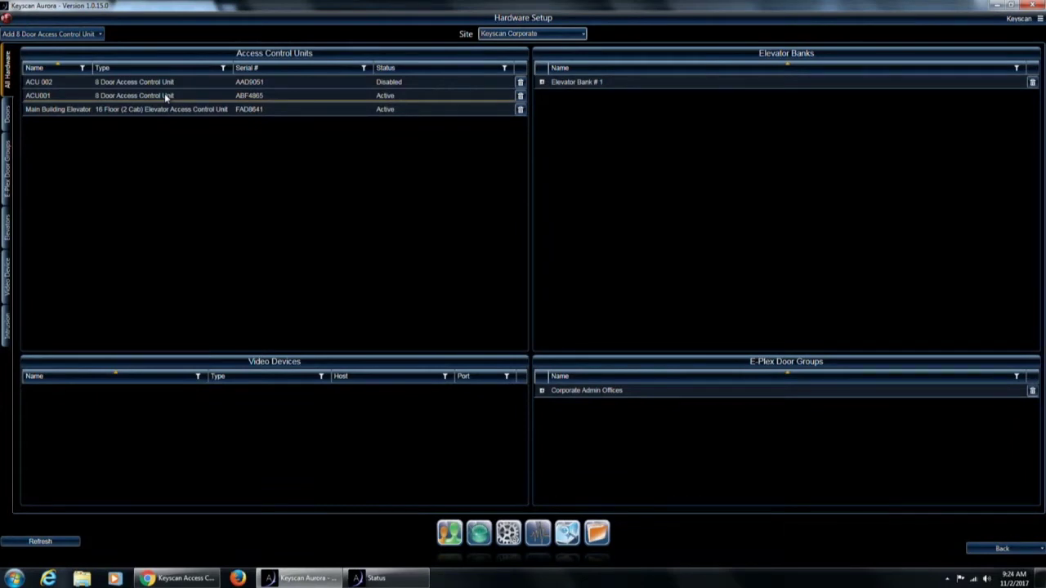
{"action": "left_click", "coordinate": [99, 33]}
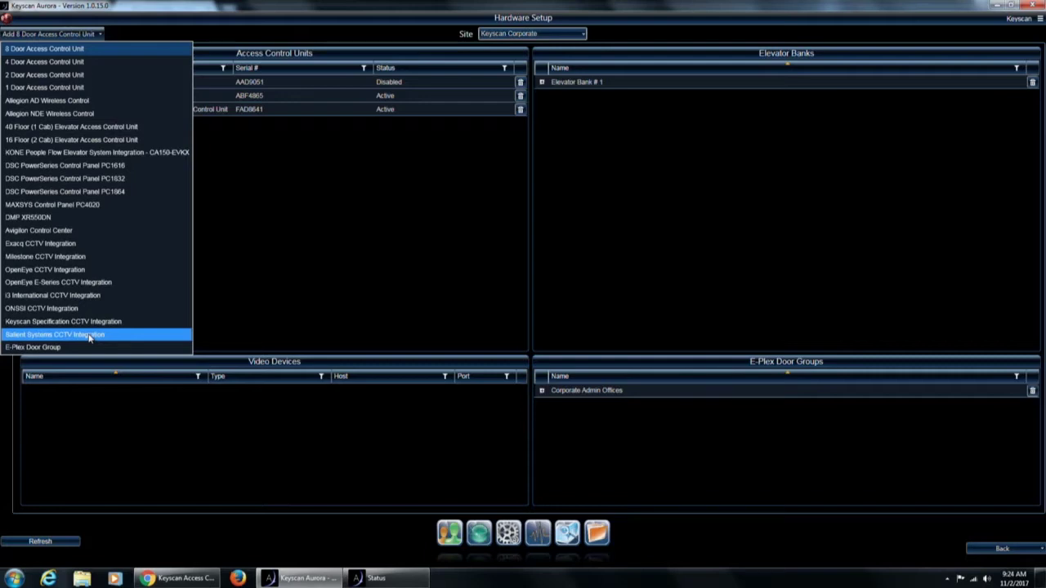
{"action": "left_click", "coordinate": [58, 232]}
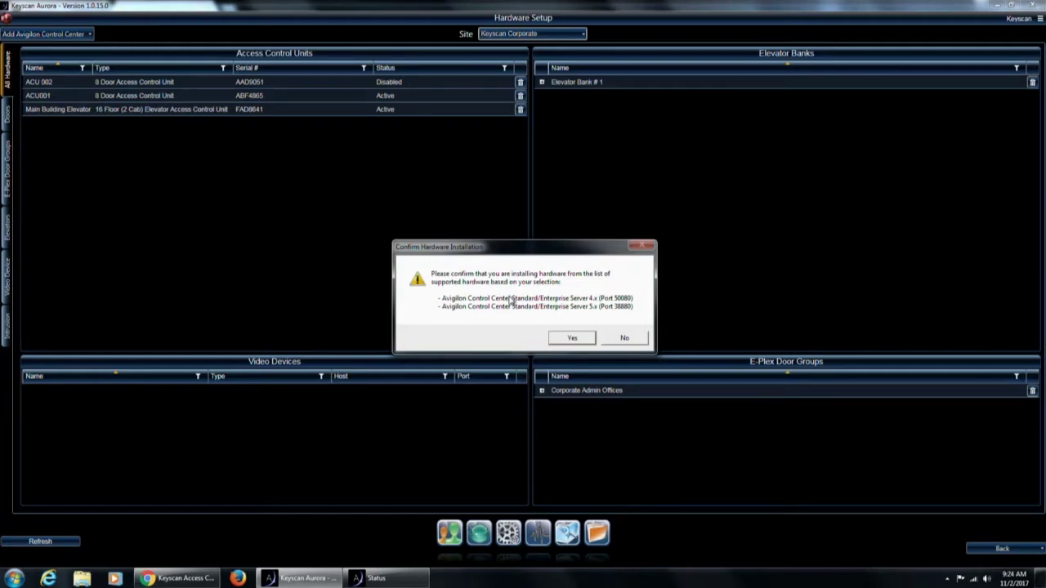
{"action": "left_click", "coordinate": [585, 338]}
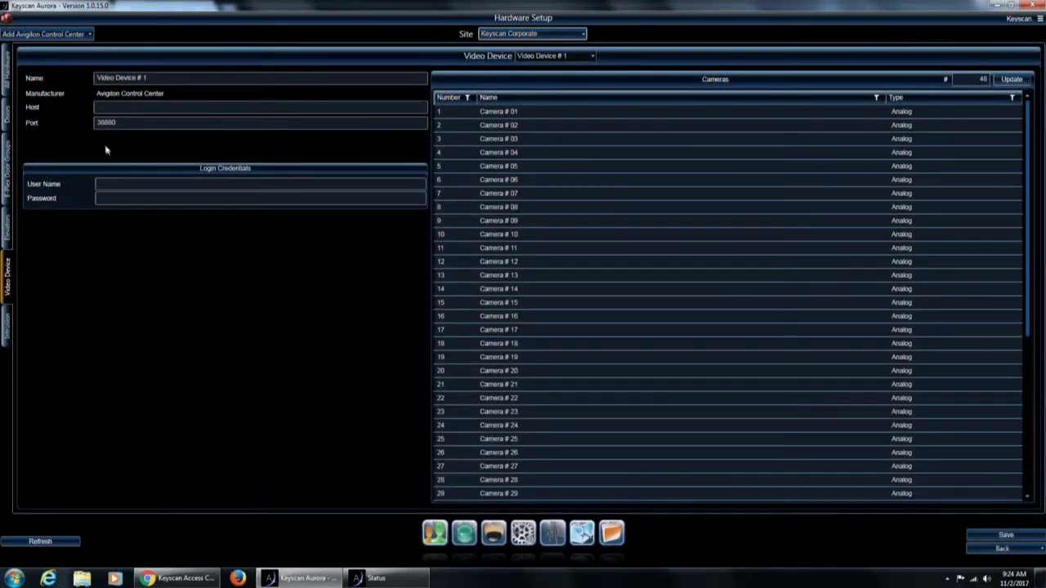
Try reordering Camera # 01 and Camera # 02 in the video device, then bring up Status.
{"action": "left_click", "coordinate": [106, 109]}
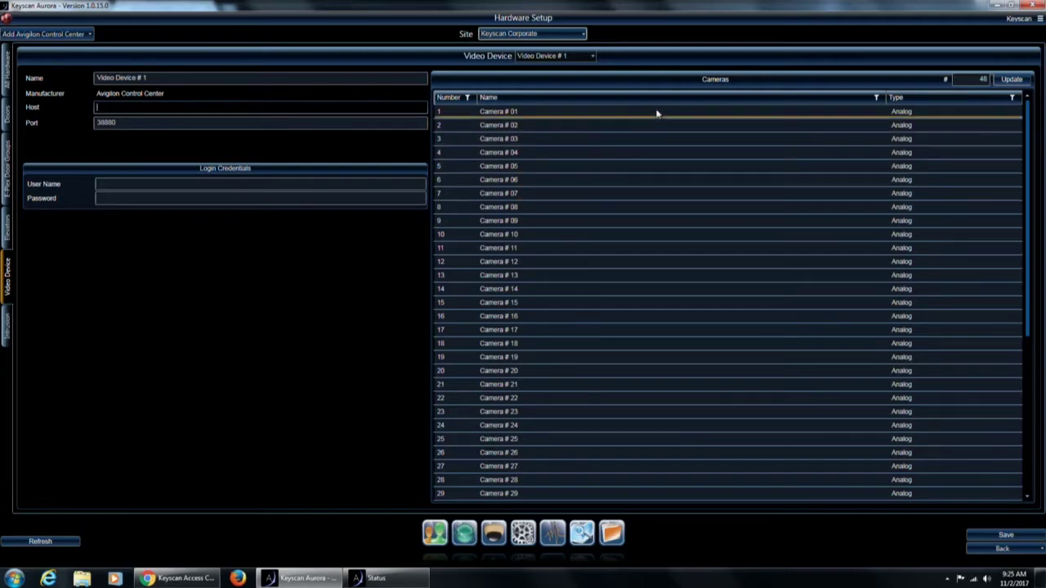
{"action": "left_click_drag", "start_coordinate": [656, 114], "coordinate": [615, 118]}
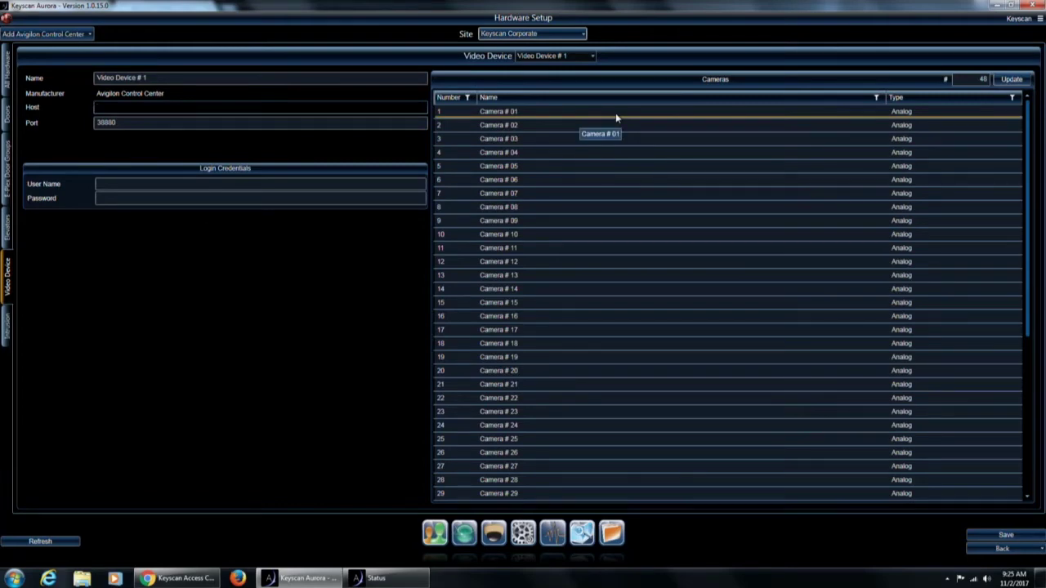
{"action": "left_click_drag", "start_coordinate": [616, 119], "coordinate": [615, 118]}
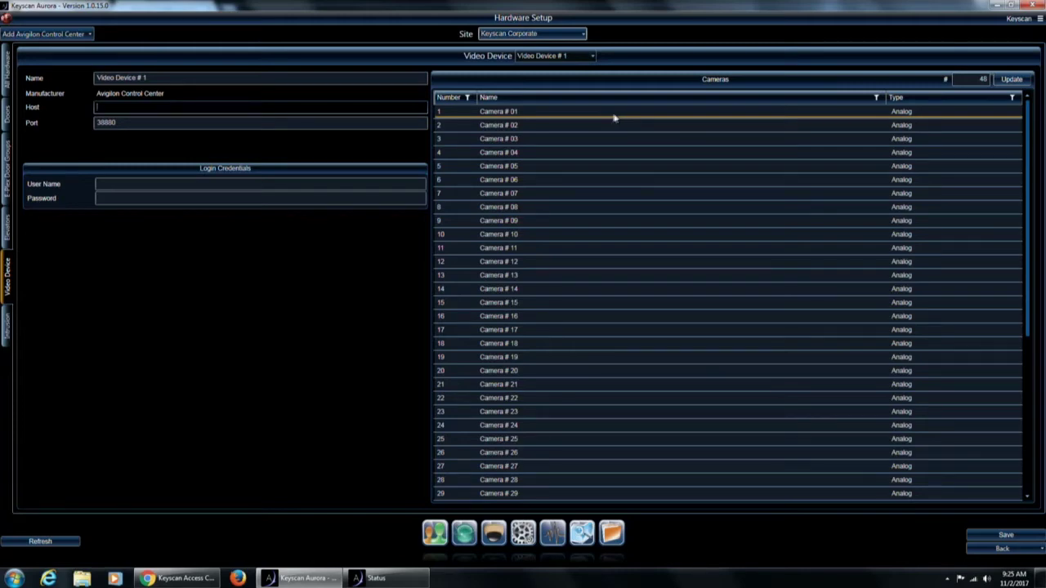
{"action": "left_click_drag", "start_coordinate": [528, 122], "coordinate": [527, 135]}
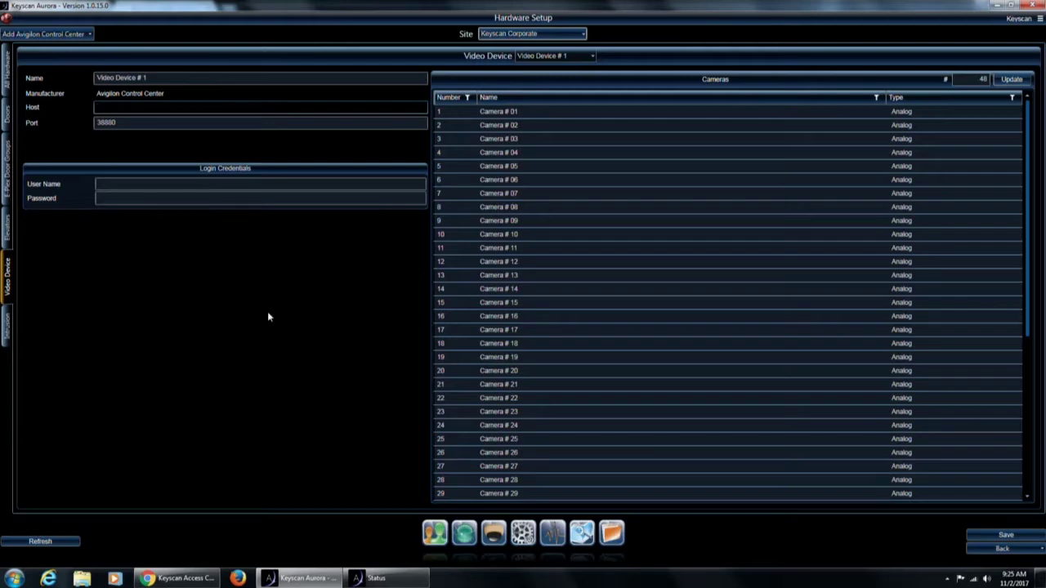
{"action": "left_click", "coordinate": [552, 535]}
{"action": "left_click", "coordinate": [532, 493]}
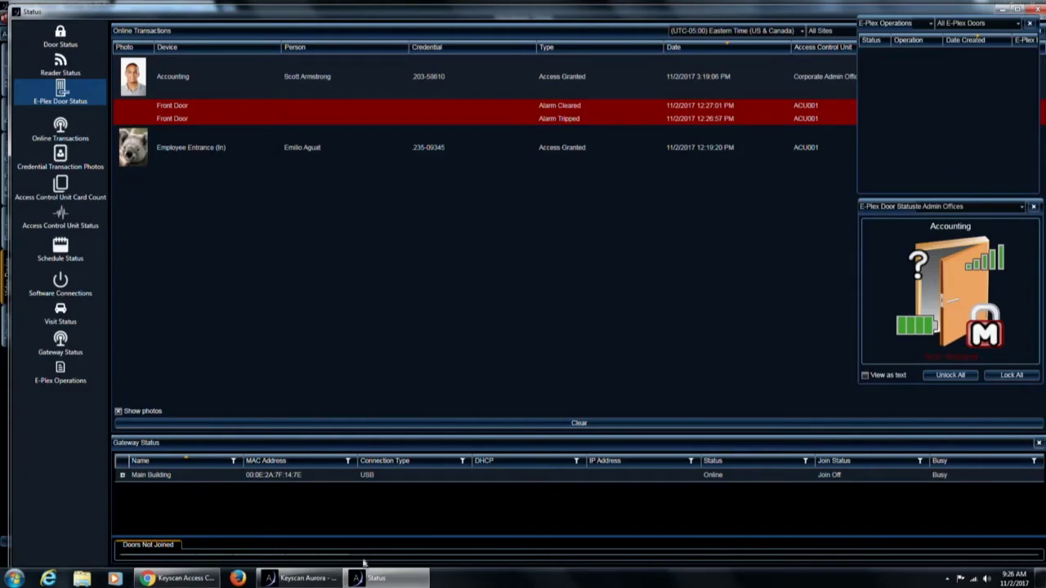
Leave the video device unsaved and search Transaction Response for the 36 new alarm transactions.
{"action": "left_click", "coordinate": [300, 578]}
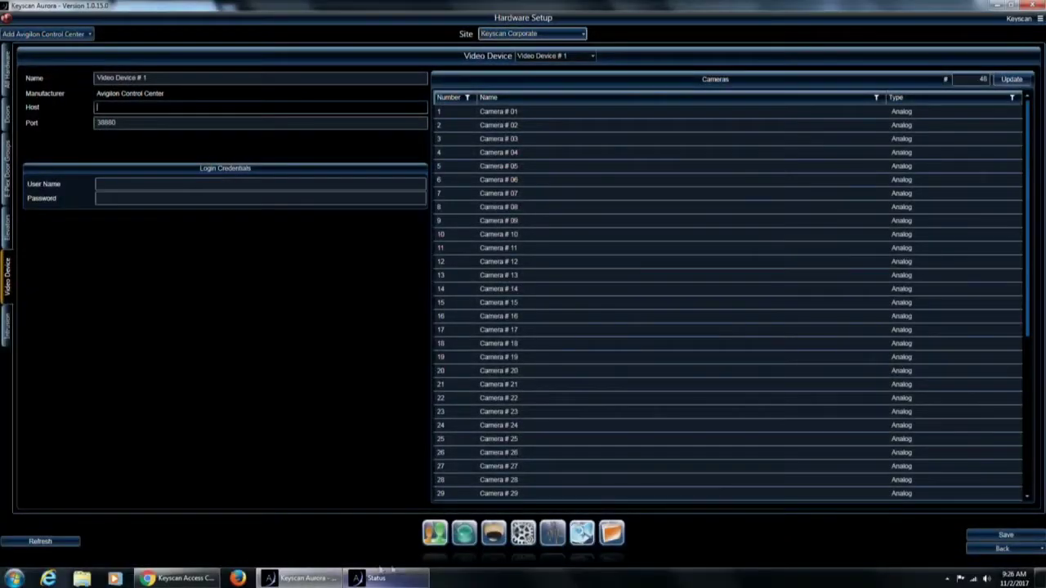
{"action": "left_click", "coordinate": [554, 538]}
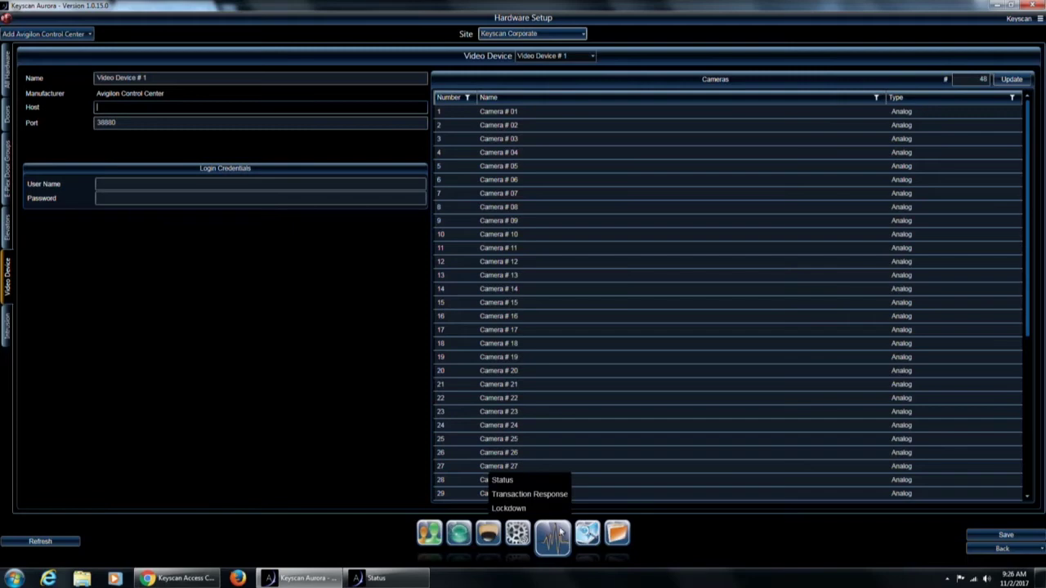
{"action": "left_click", "coordinate": [518, 497]}
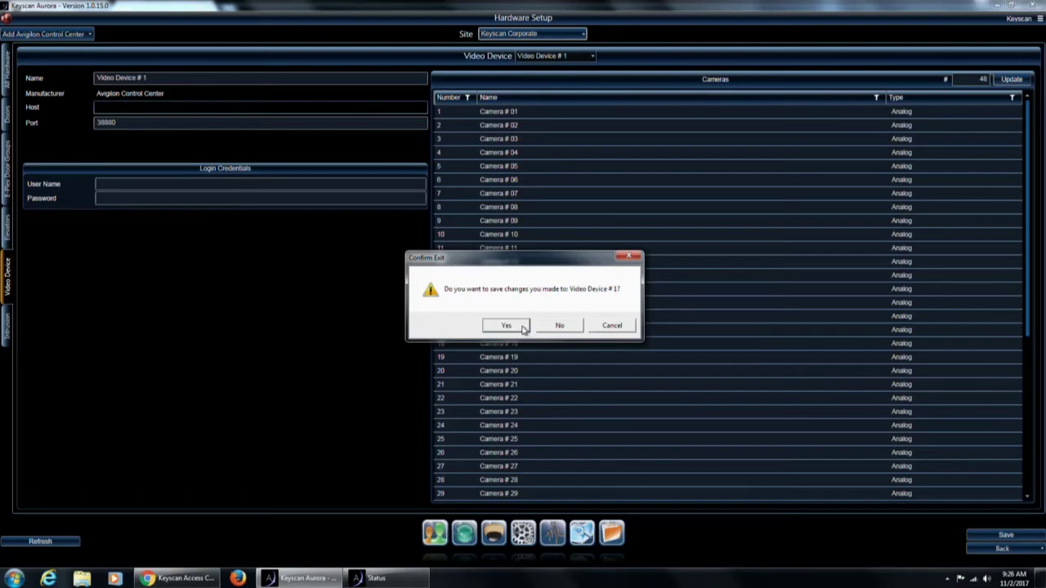
{"action": "left_click", "coordinate": [543, 327]}
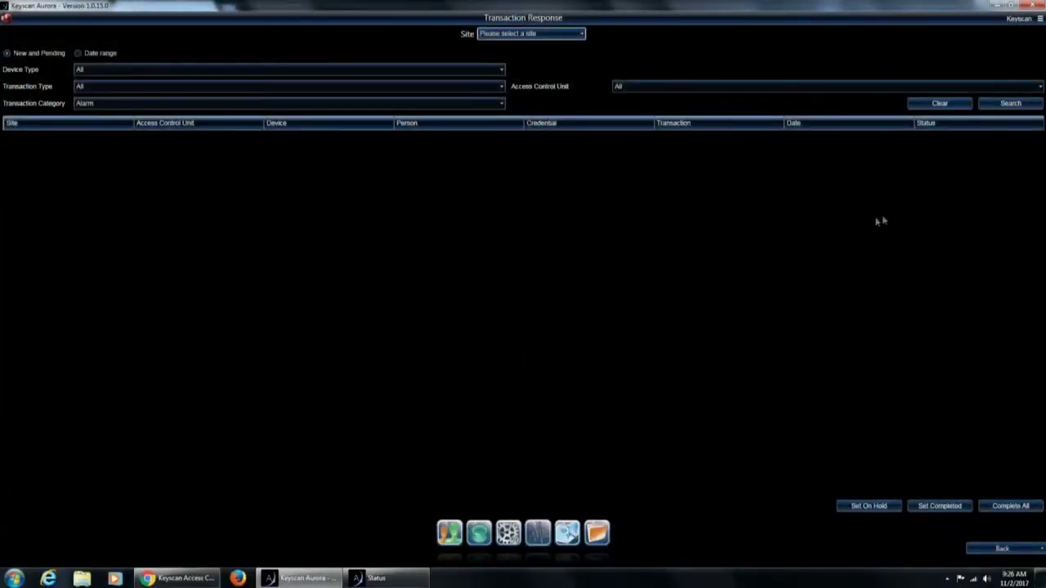
{"action": "left_click", "coordinate": [1011, 103]}
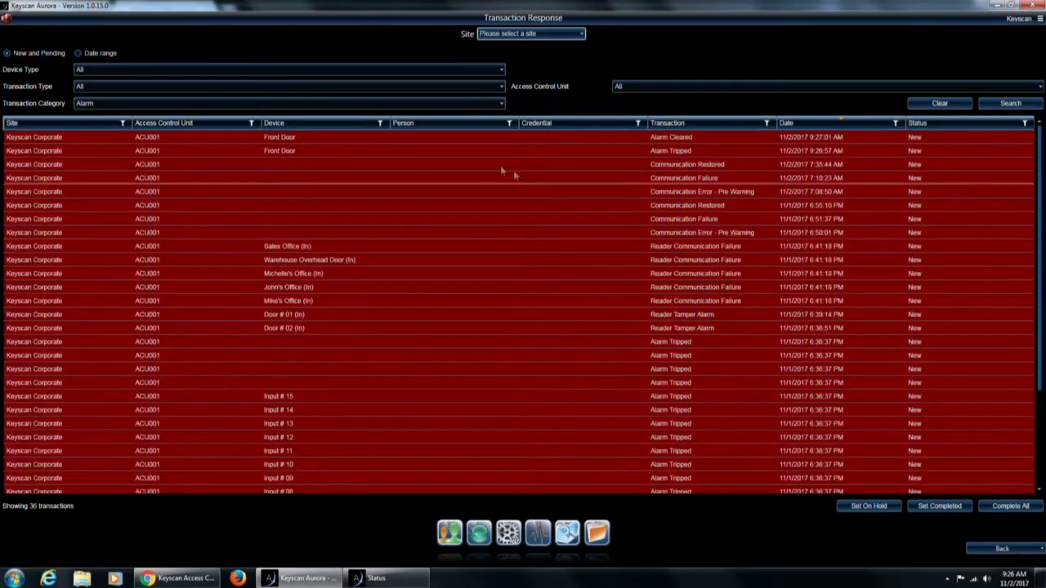
{"action": "left_click", "coordinate": [376, 151]}
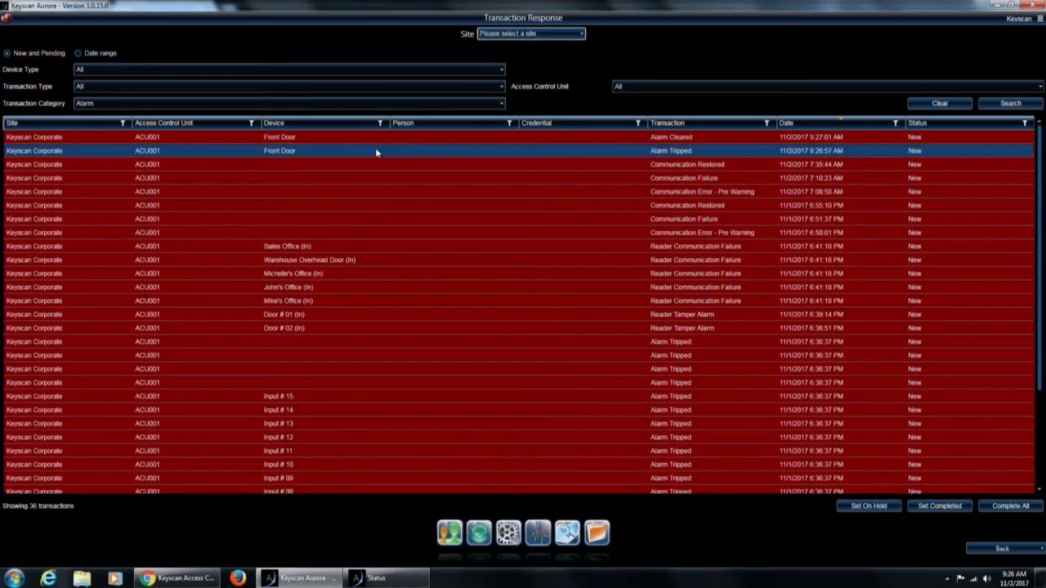
{"action": "double_click", "coordinate": [377, 151]}
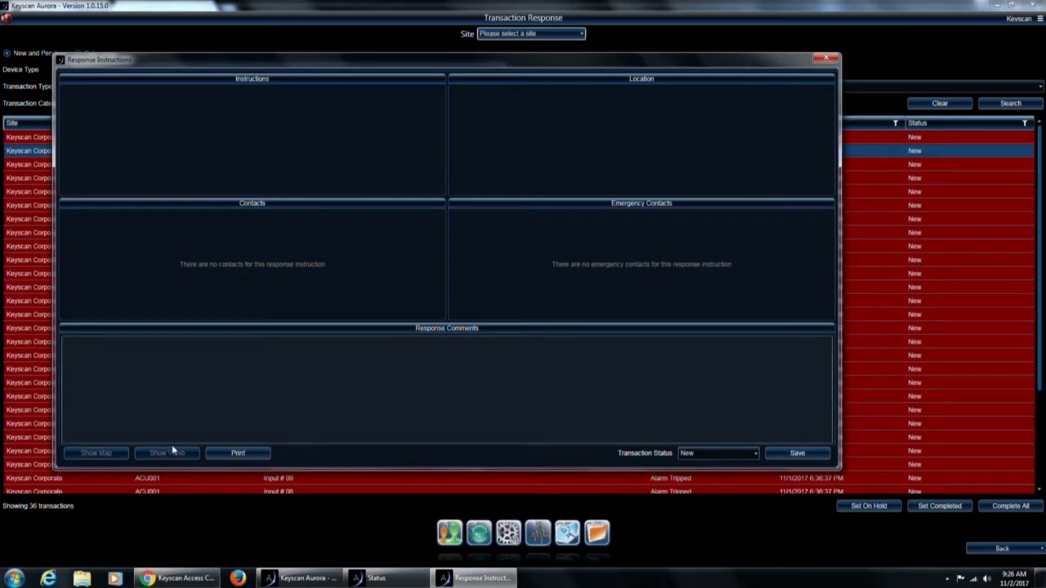
{"action": "left_click_drag", "start_coordinate": [485, 68], "coordinate": [549, 177]}
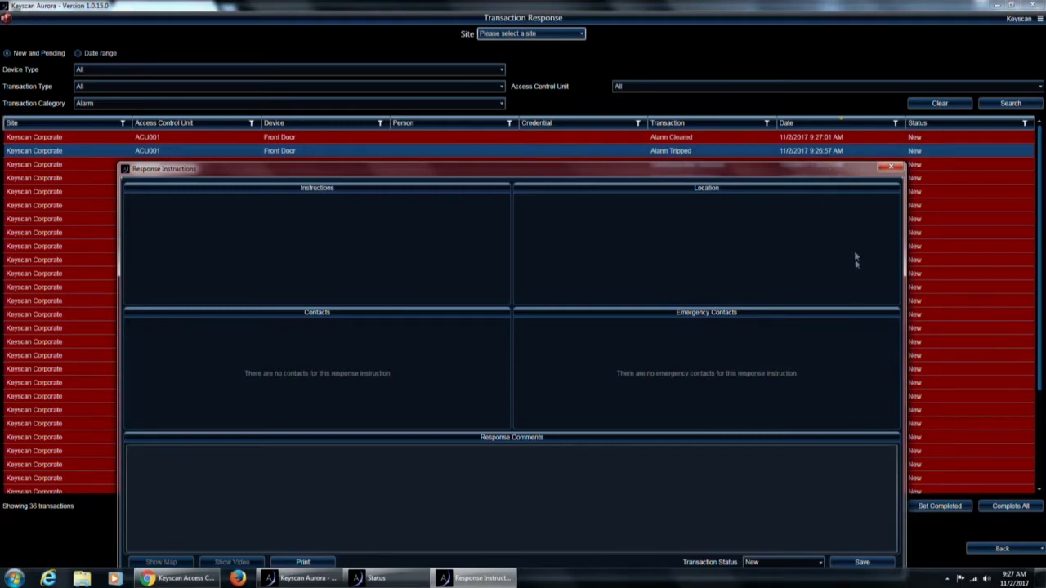
{"action": "left_click", "coordinate": [890, 166]}
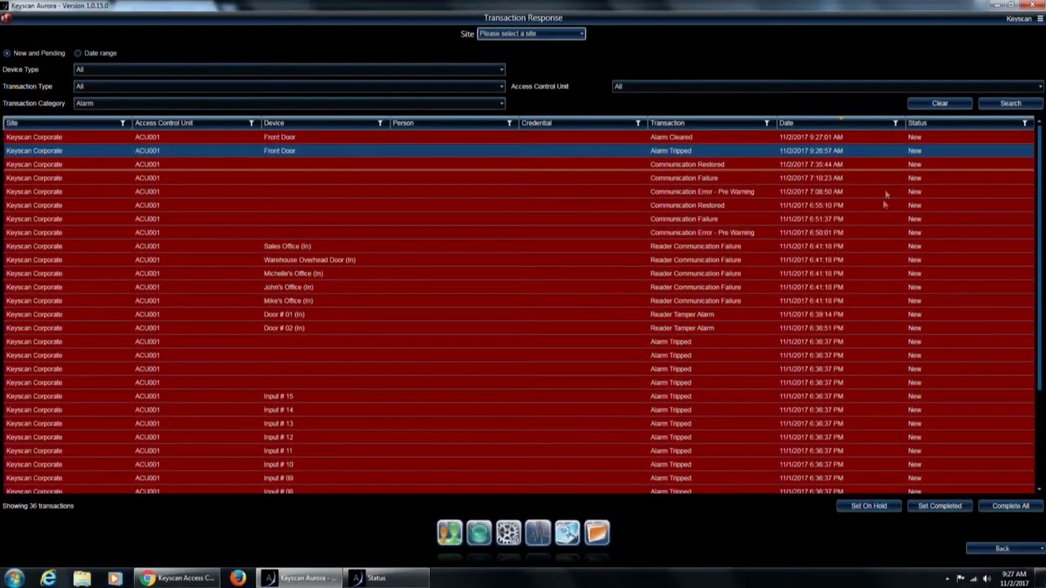
{"action": "left_click", "coordinate": [1039, 550]}
Open the Active Map Template Editor and load Keyscan Corporate's Admin floor-plan map.
{"action": "left_click", "coordinate": [735, 539]}
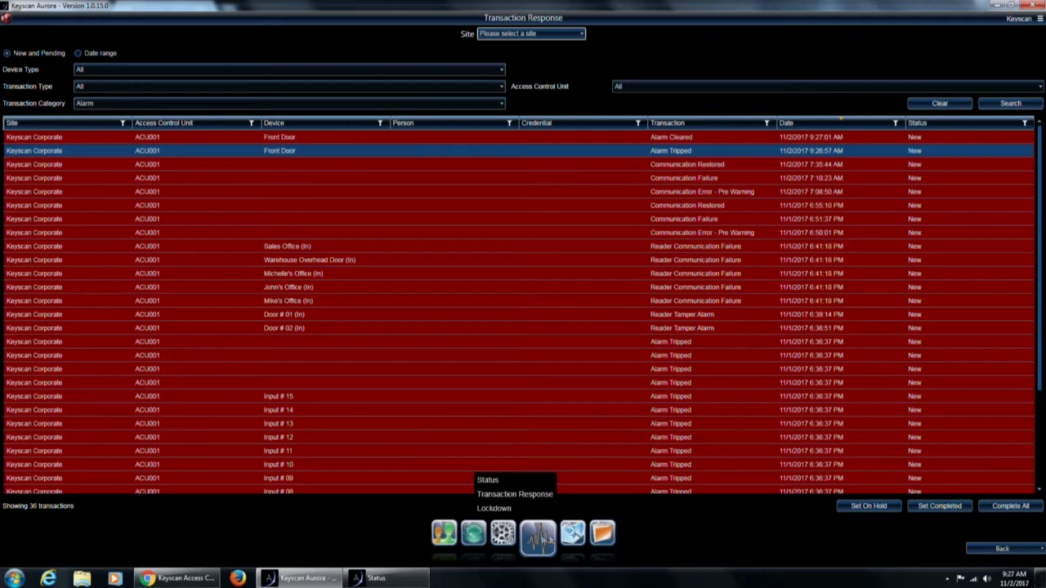
{"action": "mouse_move", "coordinate": [566, 539]}
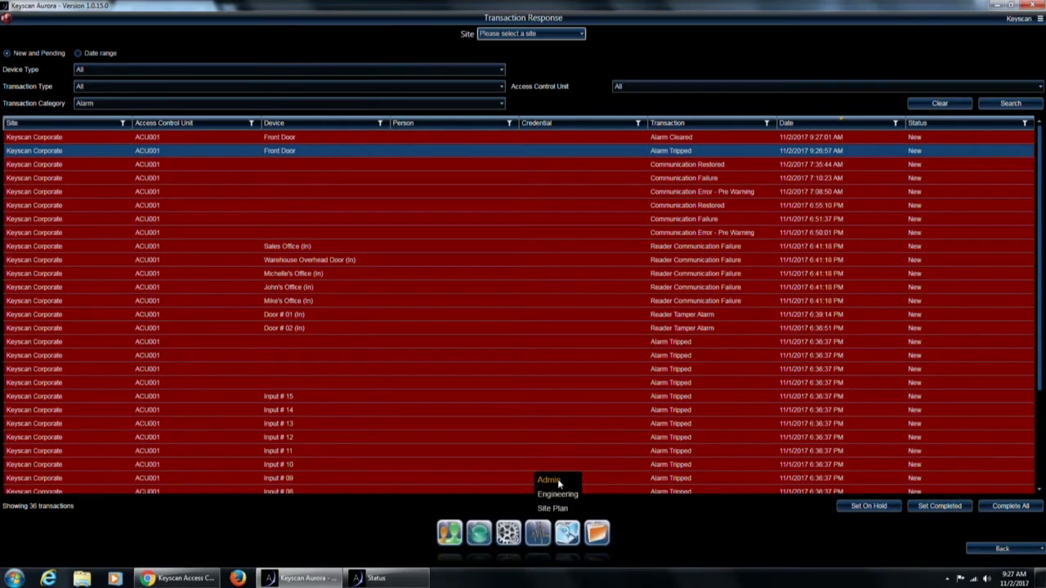
{"action": "left_click", "coordinate": [558, 483]}
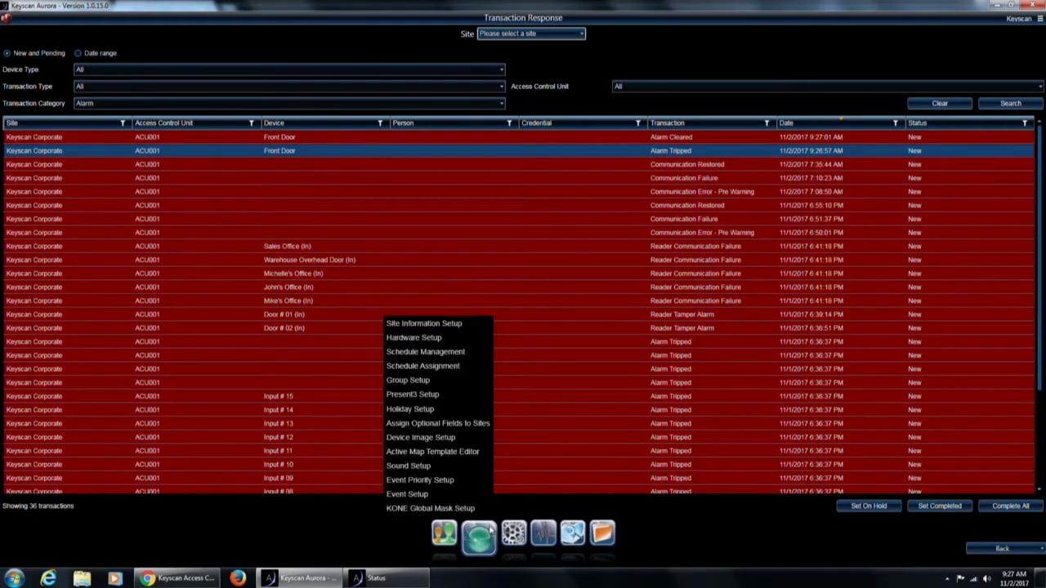
{"action": "left_click", "coordinate": [463, 450]}
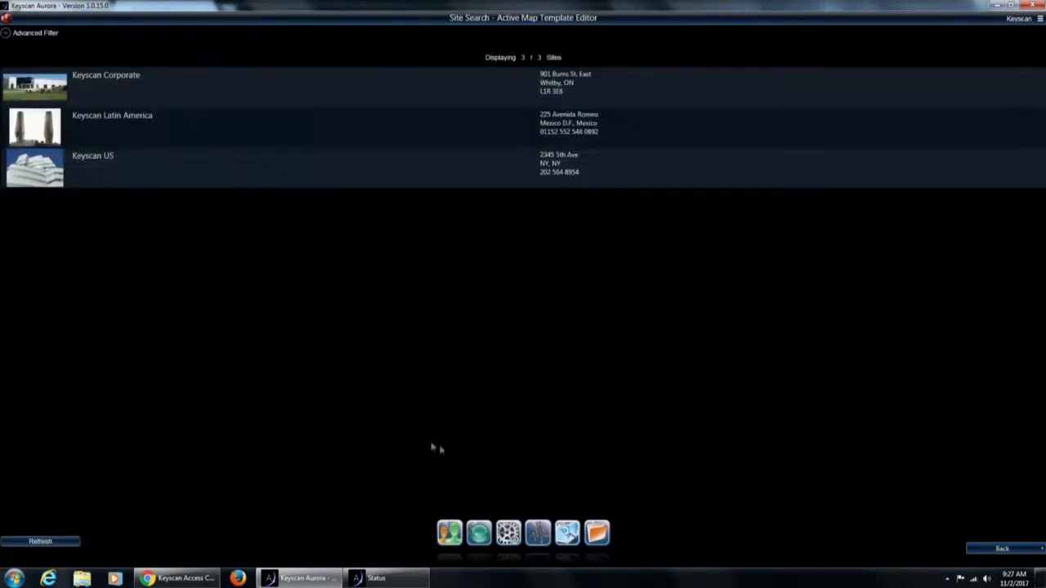
{"action": "left_click", "coordinate": [258, 74]}
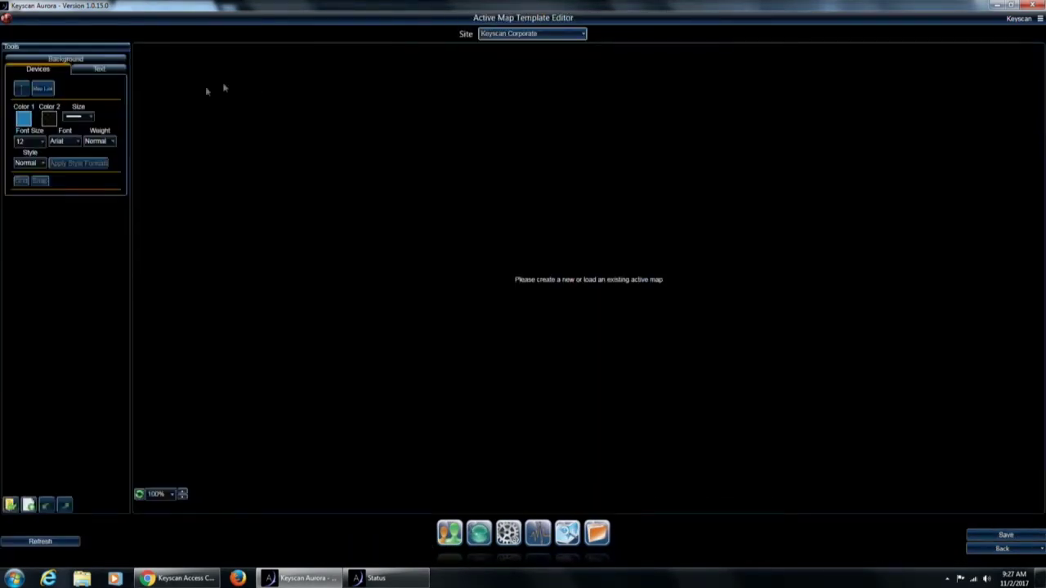
{"action": "left_click", "coordinate": [10, 504]}
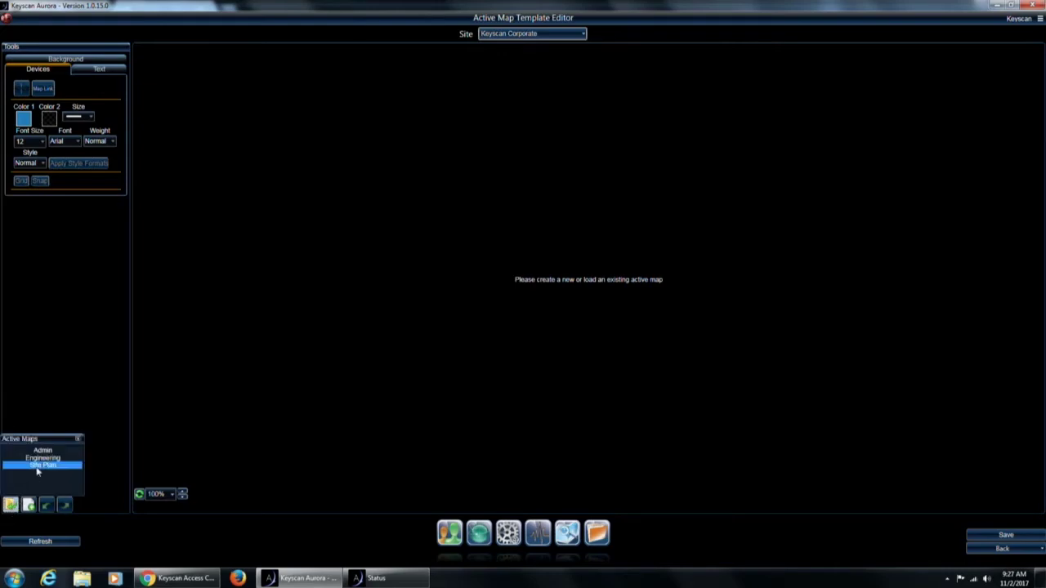
{"action": "left_click", "coordinate": [39, 451]}
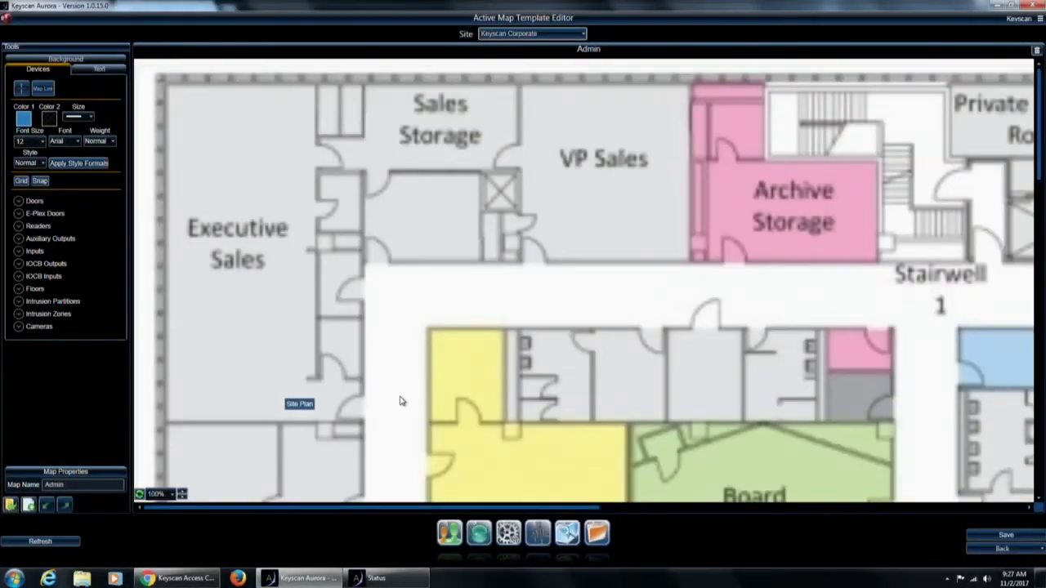
Place ACU001's Front Door icon beside Elevator Lobby B, enlarge it, and save the Admin map.
{"action": "scroll", "coordinate": [416, 380], "scroll_direction": "down", "scroll_amount": 5}
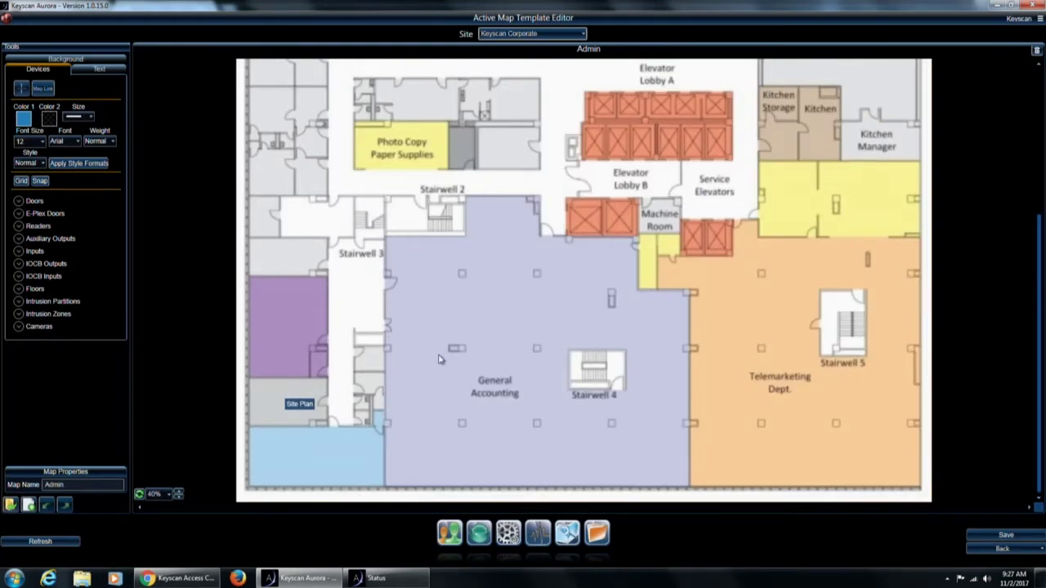
{"action": "left_click", "coordinate": [19, 202]}
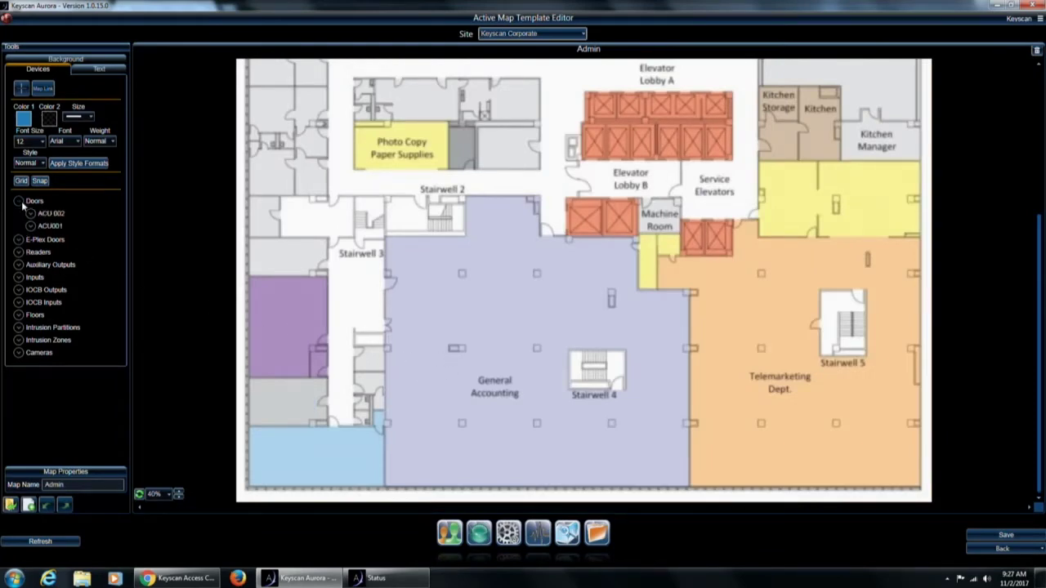
{"action": "left_click", "coordinate": [30, 226]}
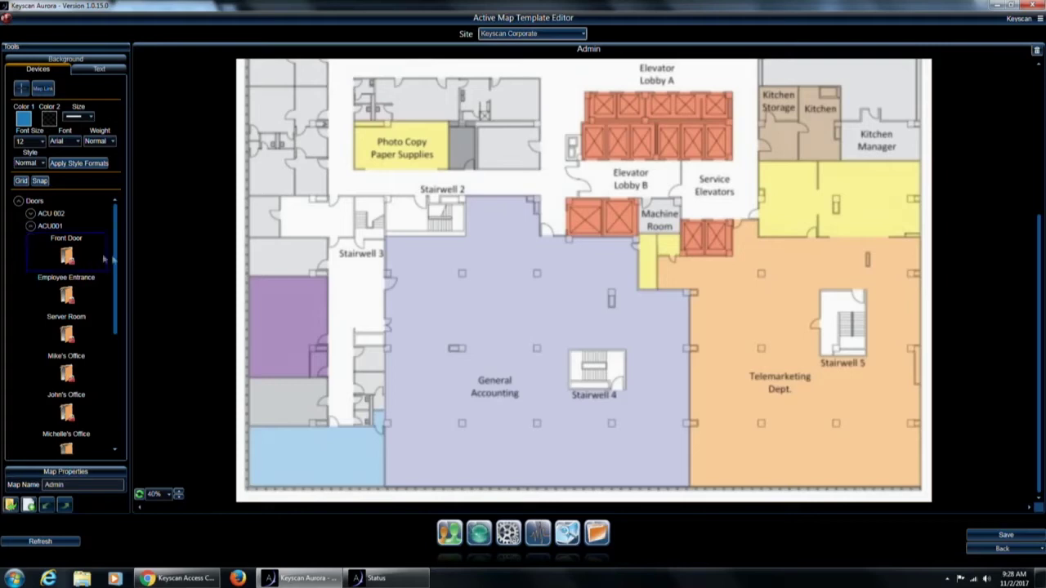
{"action": "scroll", "coordinate": [68, 259], "scroll_direction": "down", "scroll_amount": 1}
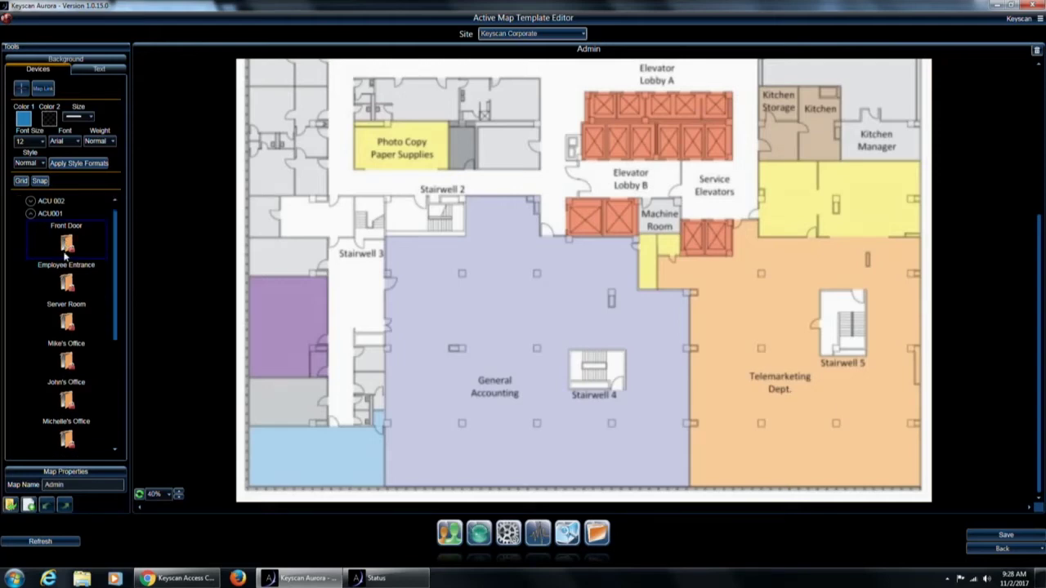
{"action": "left_click_drag", "start_coordinate": [427, 278], "coordinate": [549, 224]}
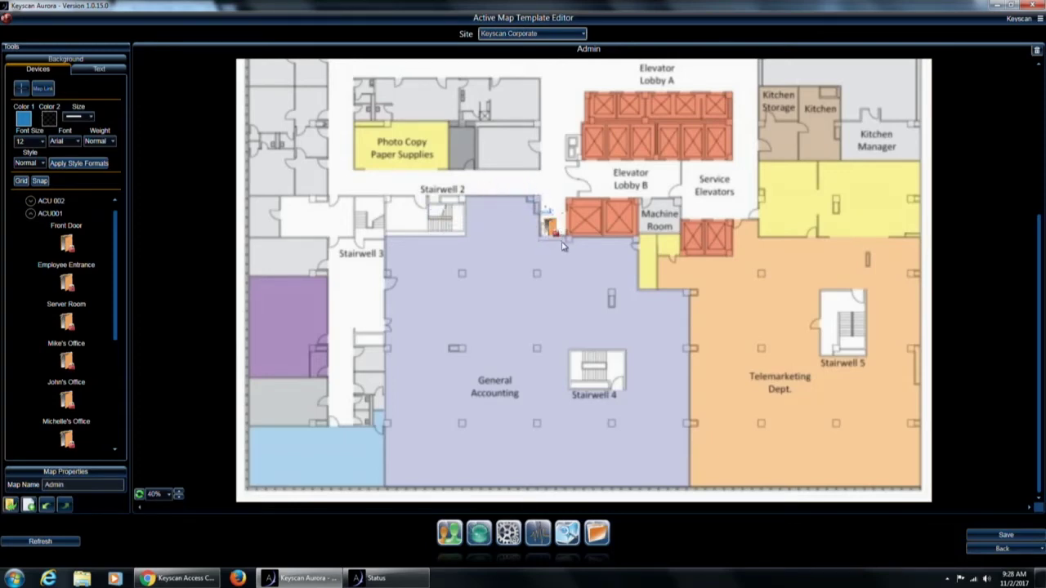
{"action": "left_click_drag", "start_coordinate": [562, 240], "coordinate": [572, 250]}
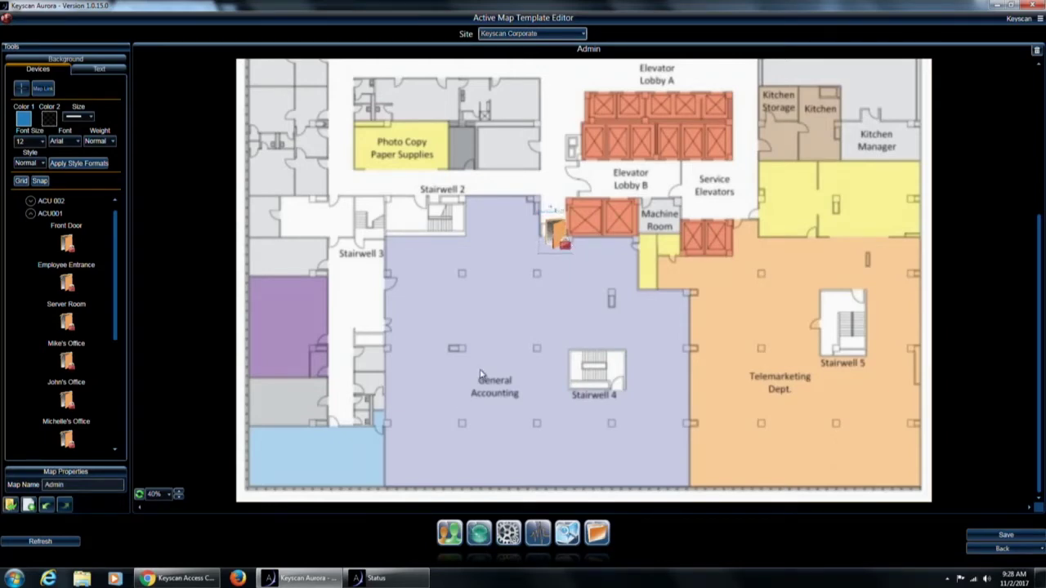
{"action": "left_click", "coordinate": [1005, 535]}
{"action": "left_click", "coordinate": [567, 535]}
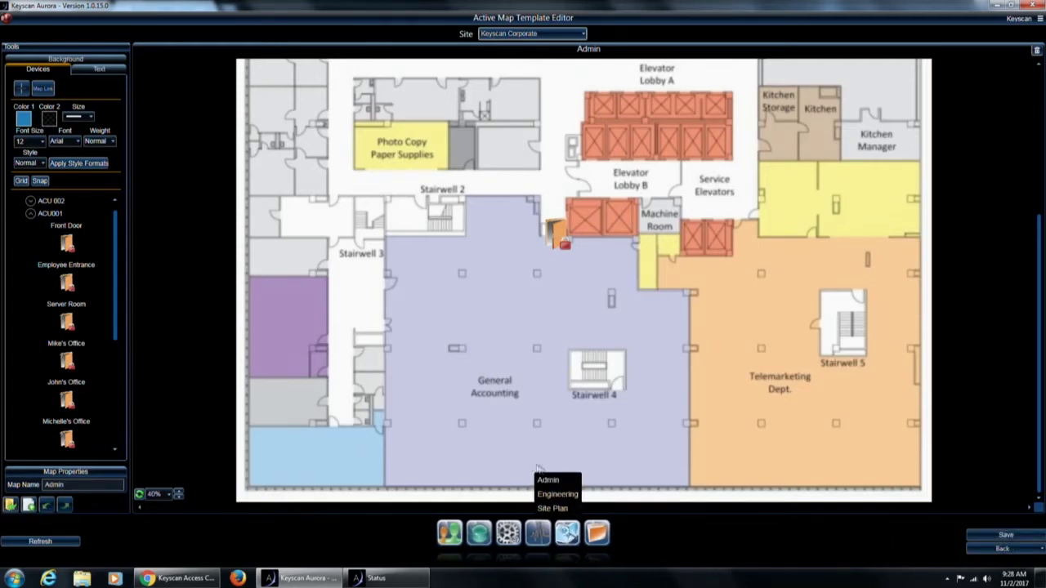
{"action": "left_click", "coordinate": [549, 479]}
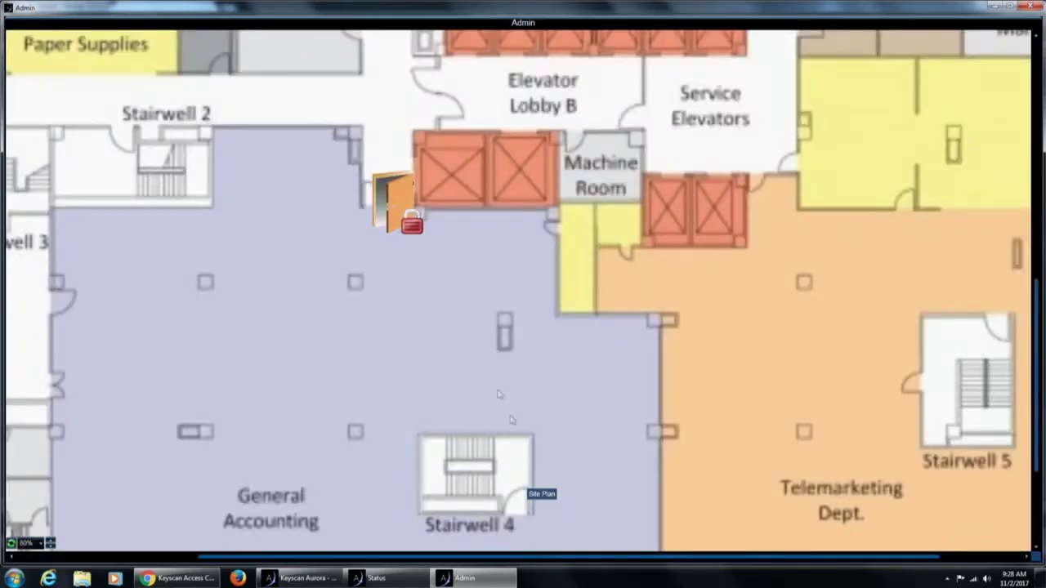
{"action": "right_click", "coordinate": [401, 211]}
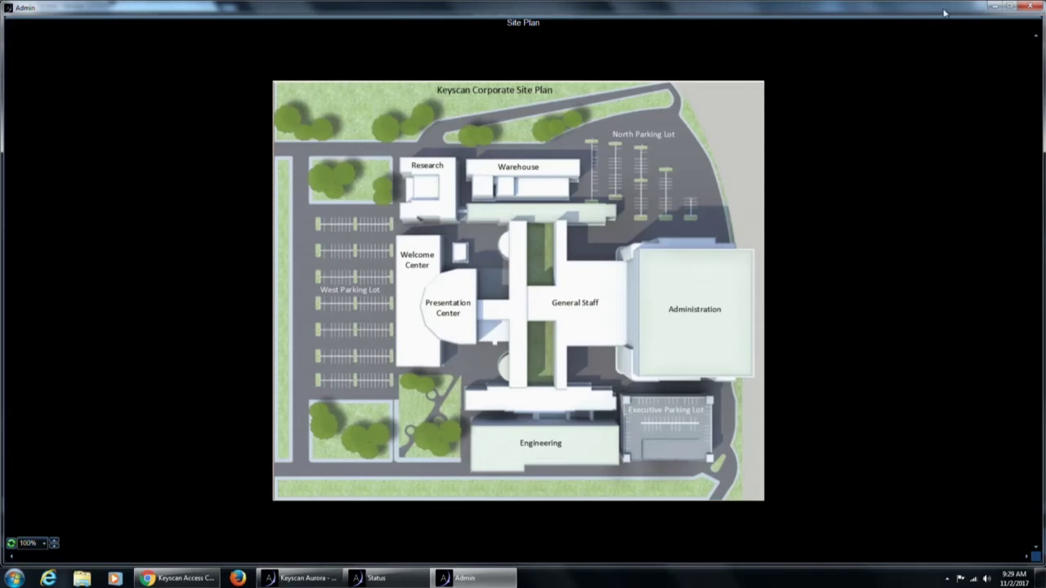
{"action": "left_click", "coordinate": [1030, 6]}
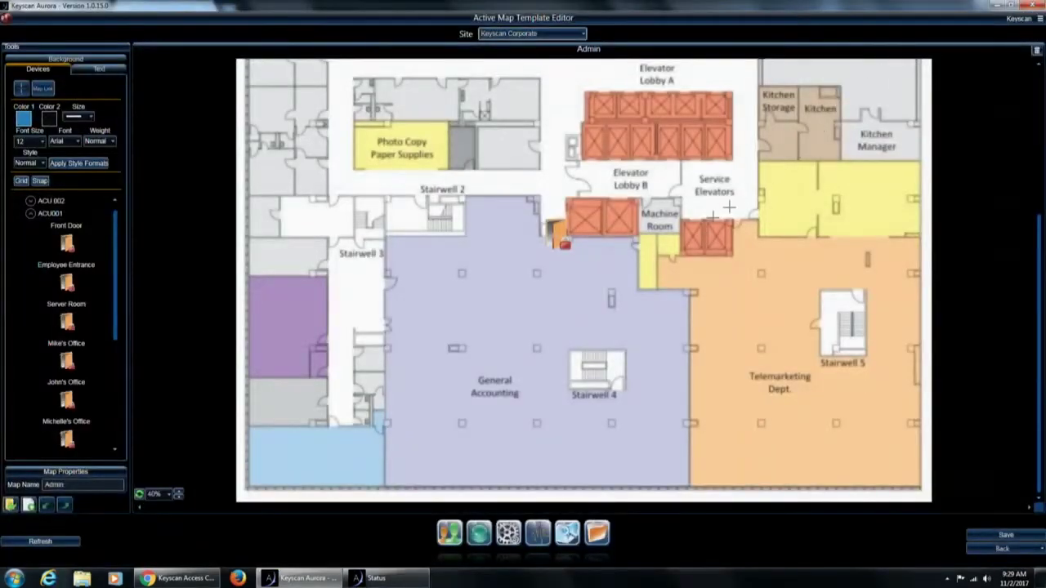